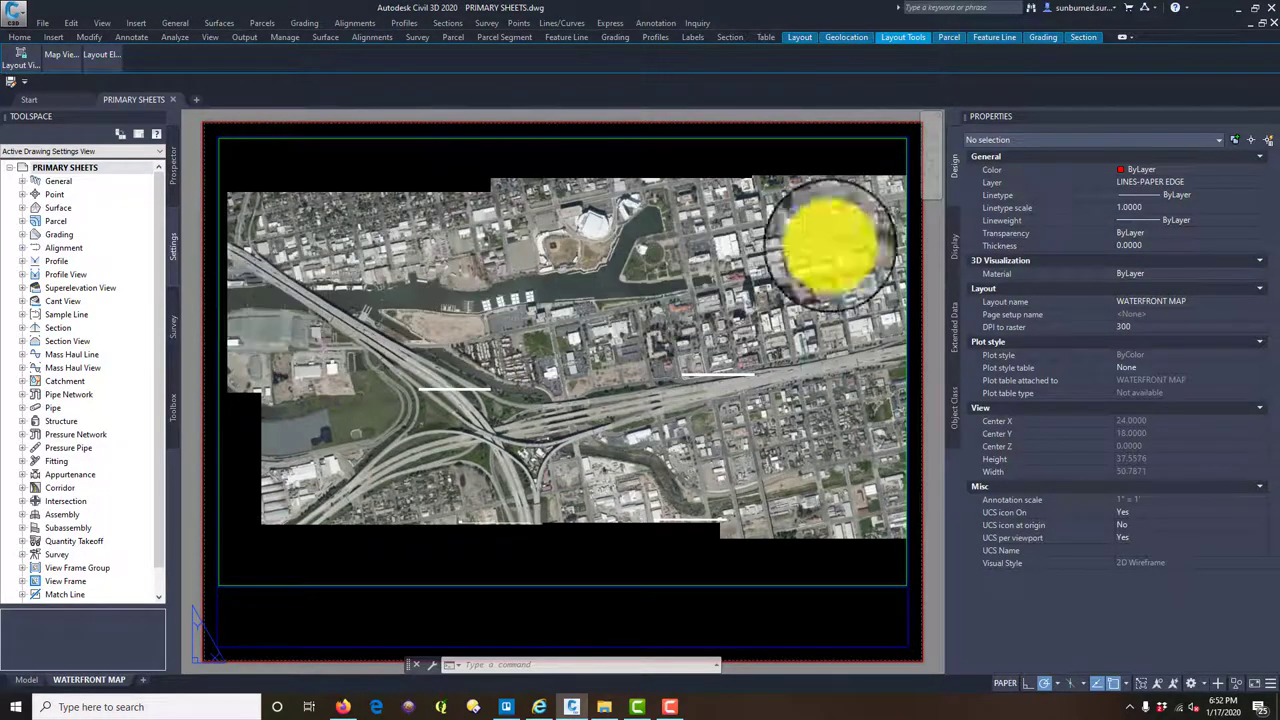
pyautogui.rightClick(93, 680)
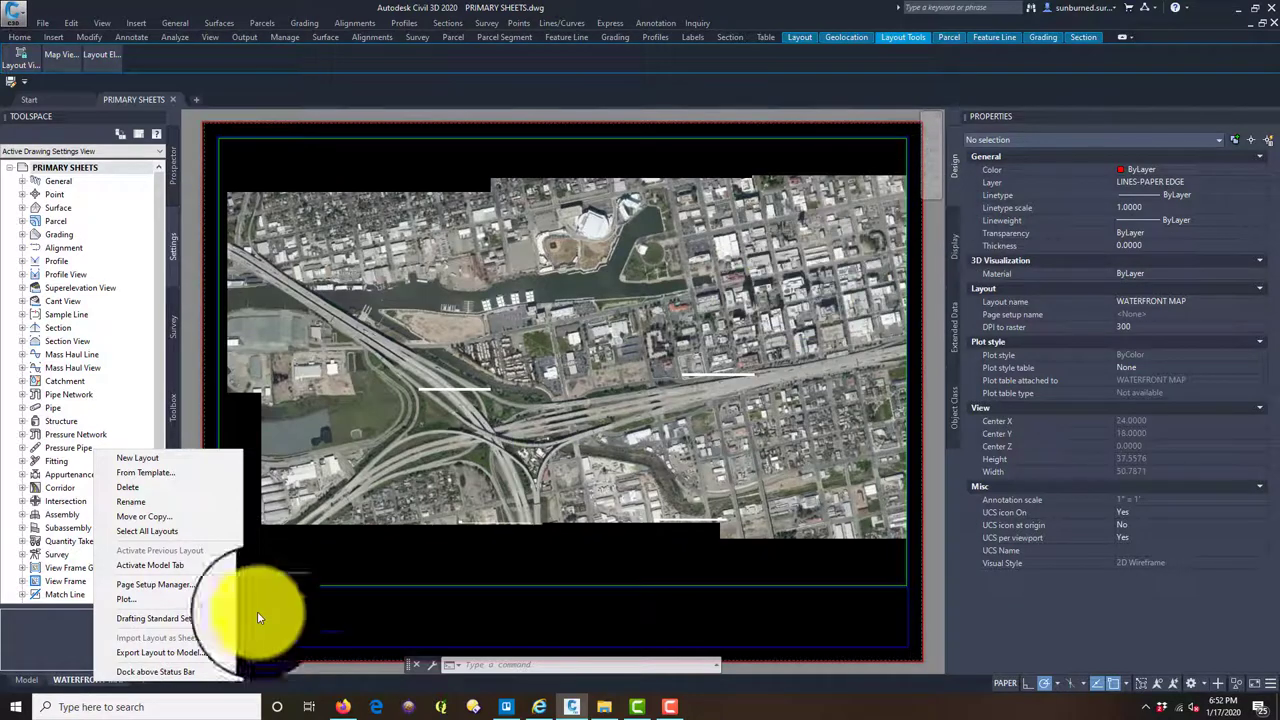
pyautogui.click(401, 603)
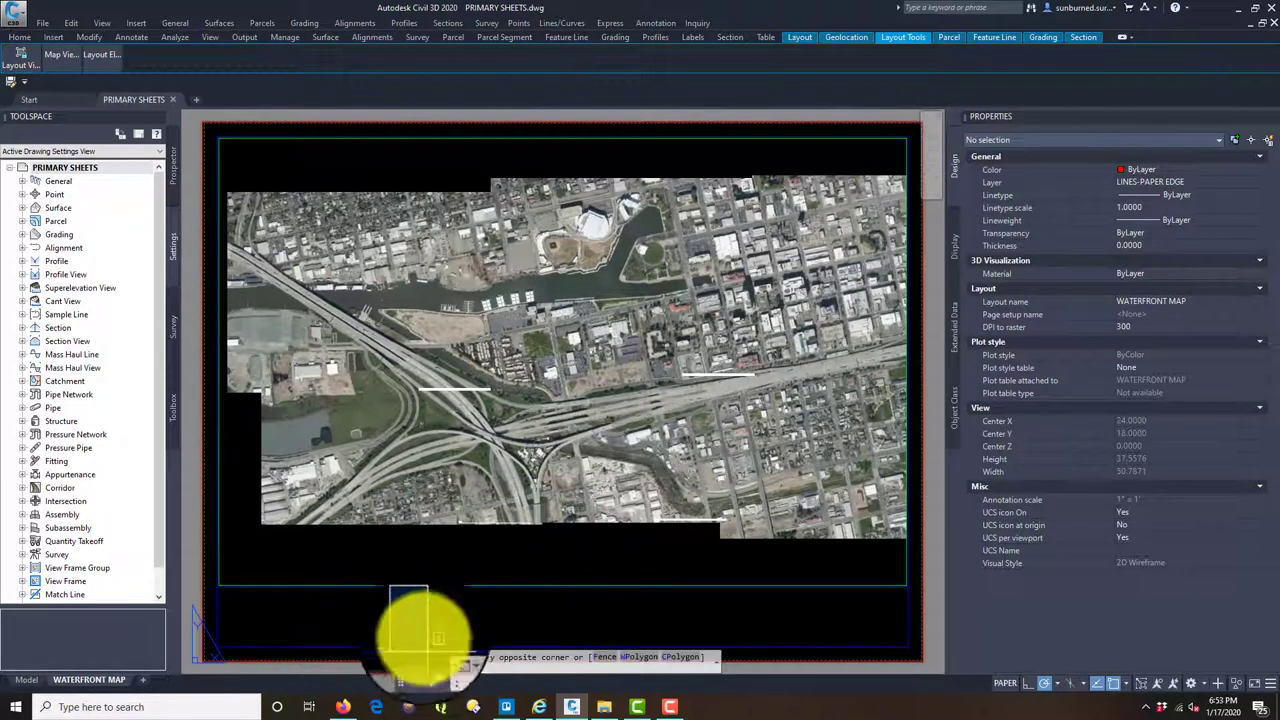
pyautogui.click(420, 638)
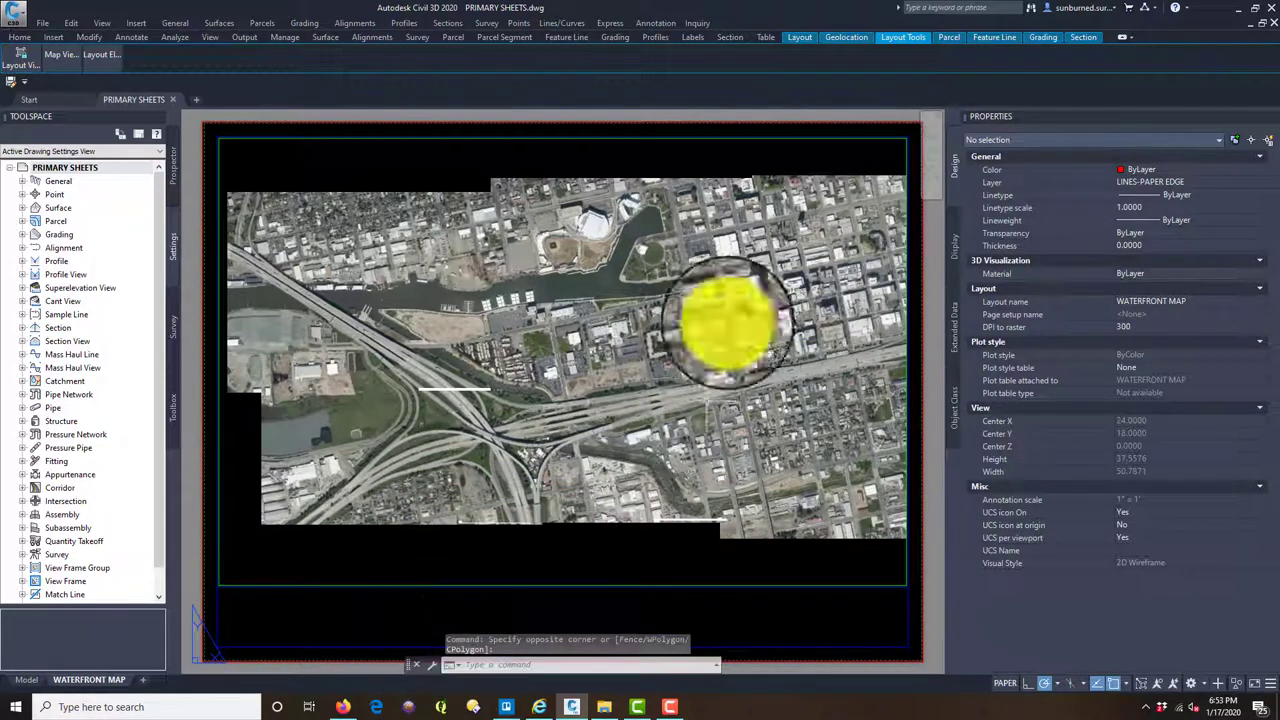
# Create a copy of the WATERFRONT MAP layout and place it at the end of the layouts.
pyautogui.rightClick(86, 686)
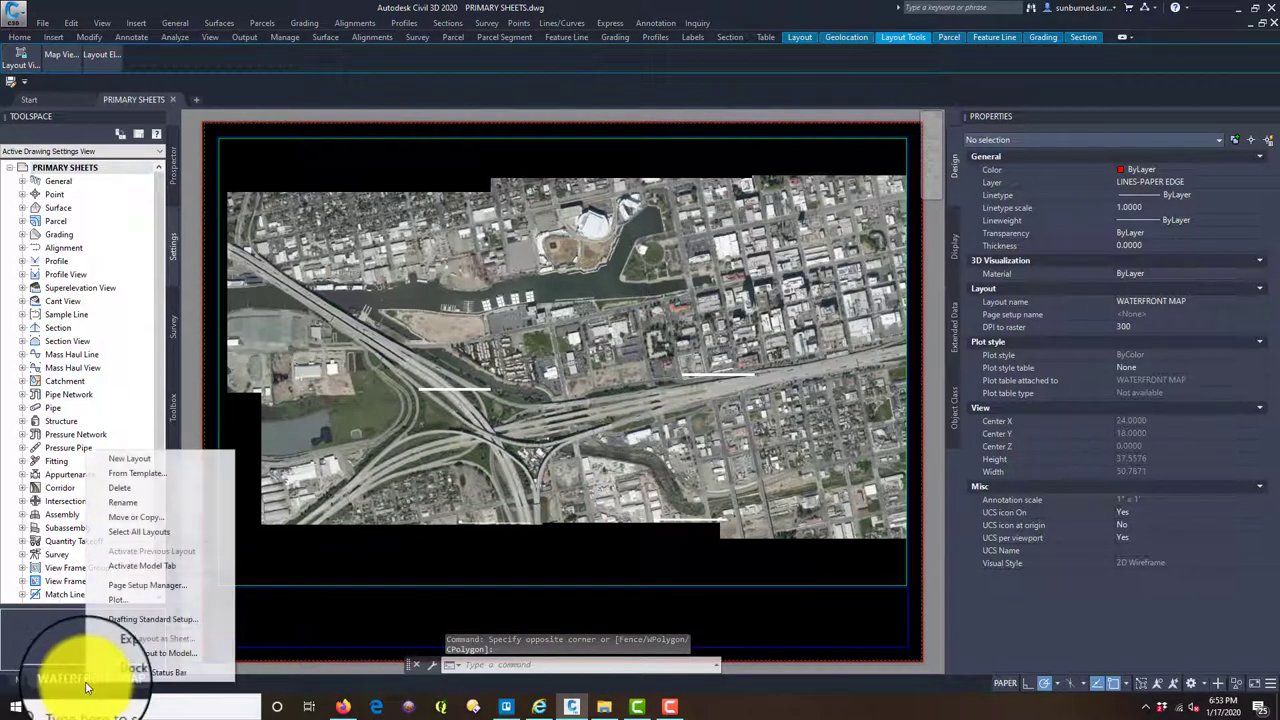
pyautogui.click(155, 525)
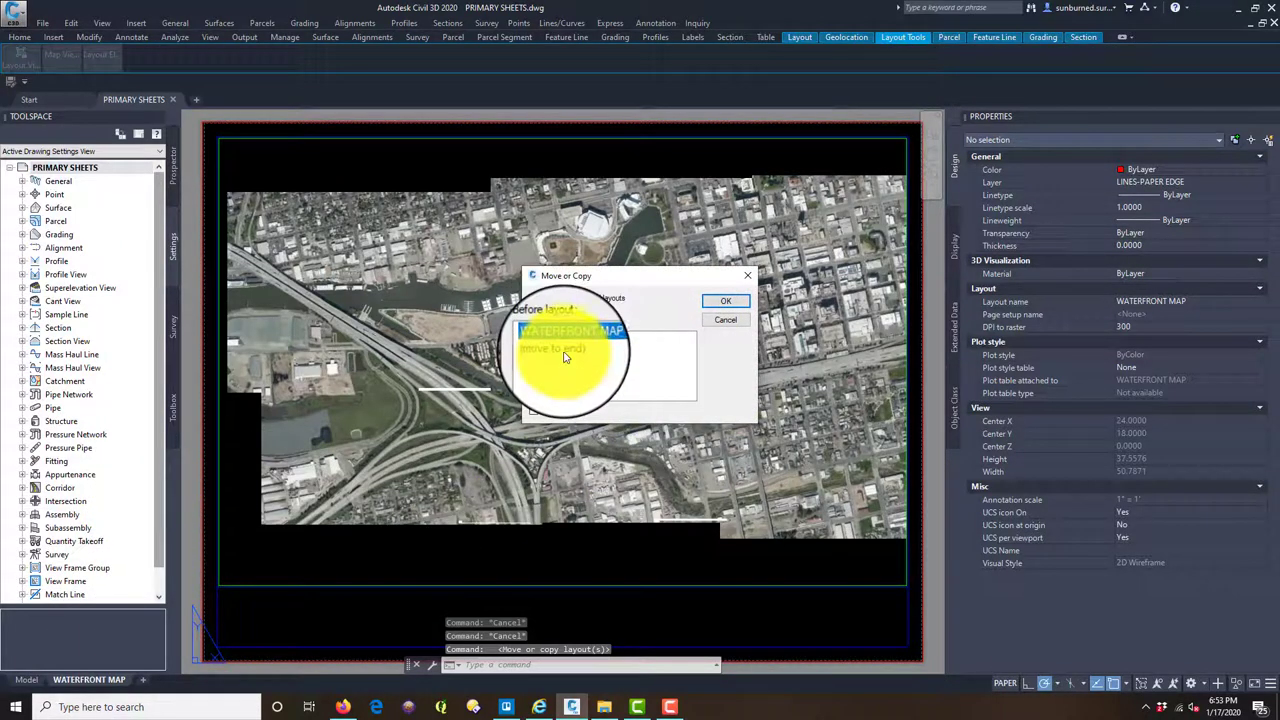
pyautogui.click(562, 349)
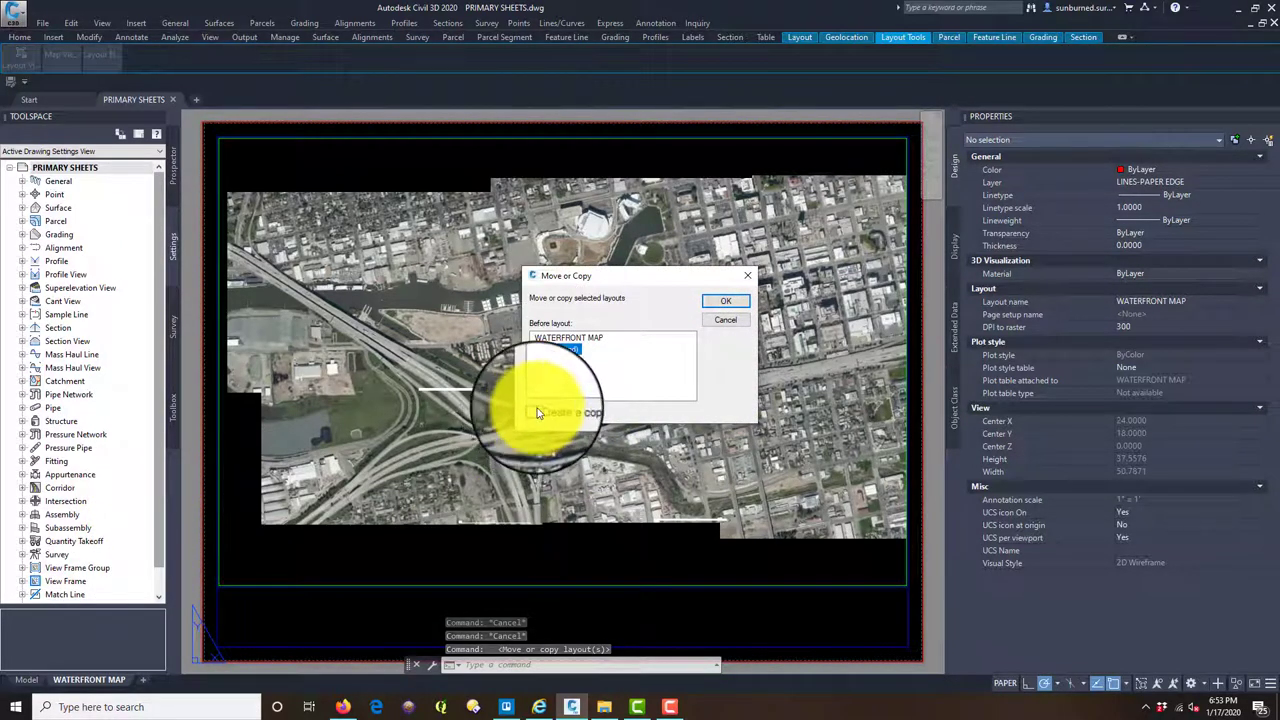
pyautogui.click(535, 411)
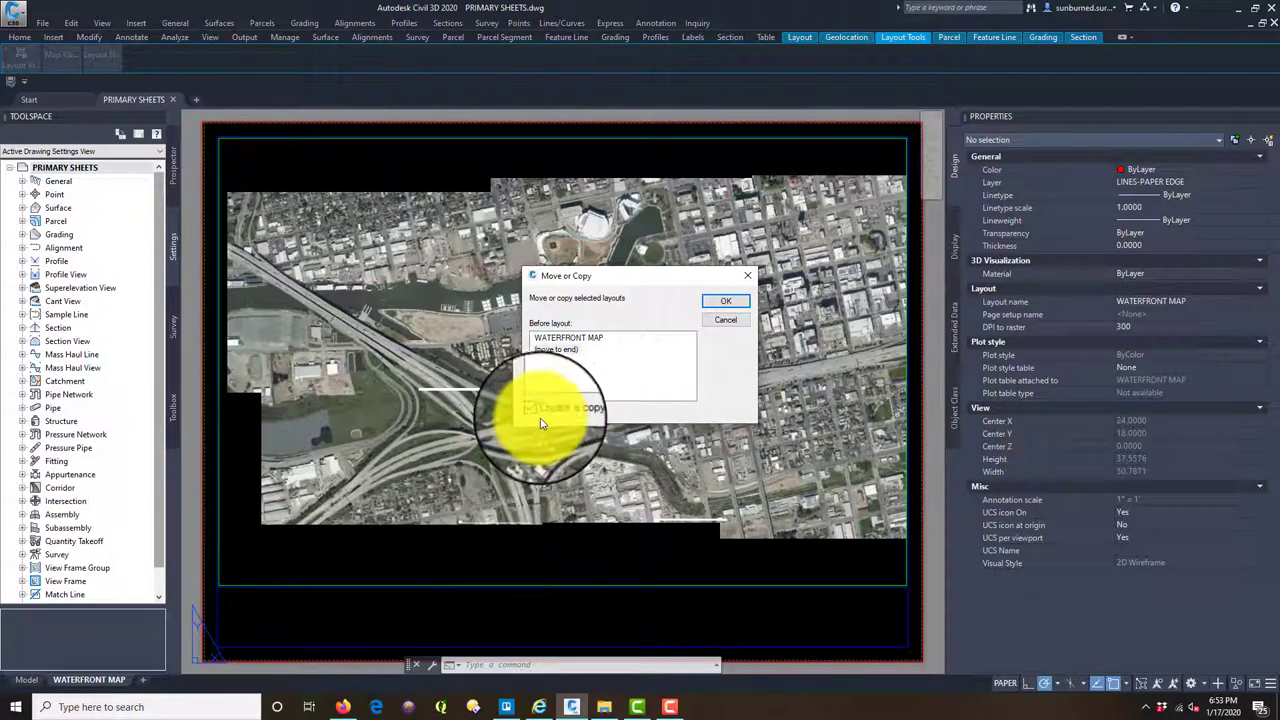
pyautogui.click(724, 301)
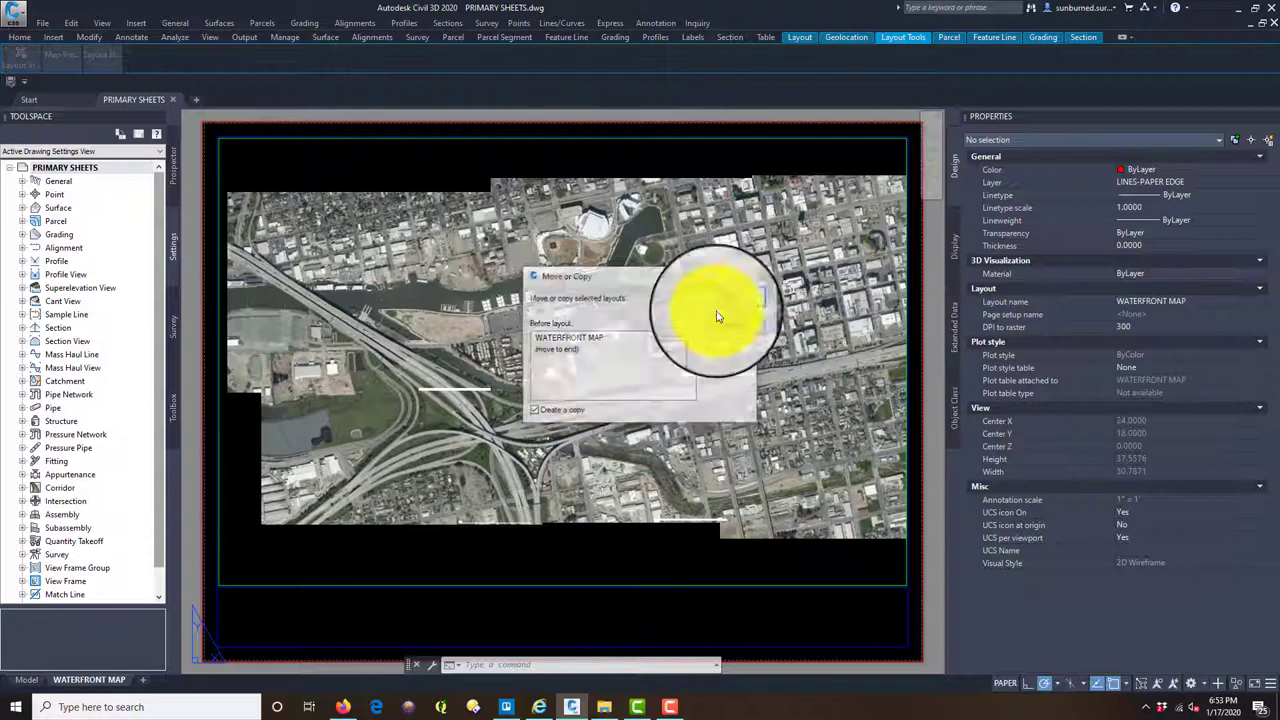
# Rename the copied layout WATERFRONT MAP (2) as DOWNTOWN MAP.
pyautogui.rightClick(193, 685)
pyautogui.click(250, 508)
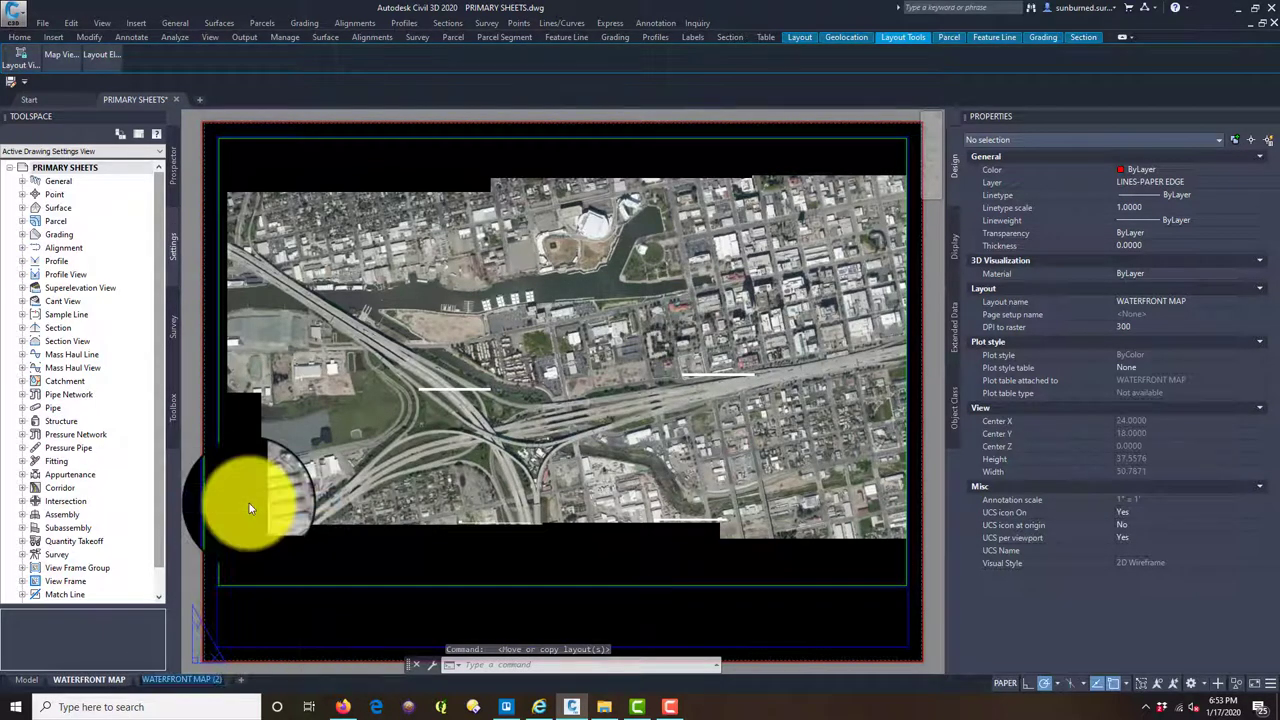
pyautogui.write('DOWNTOWN MAP')
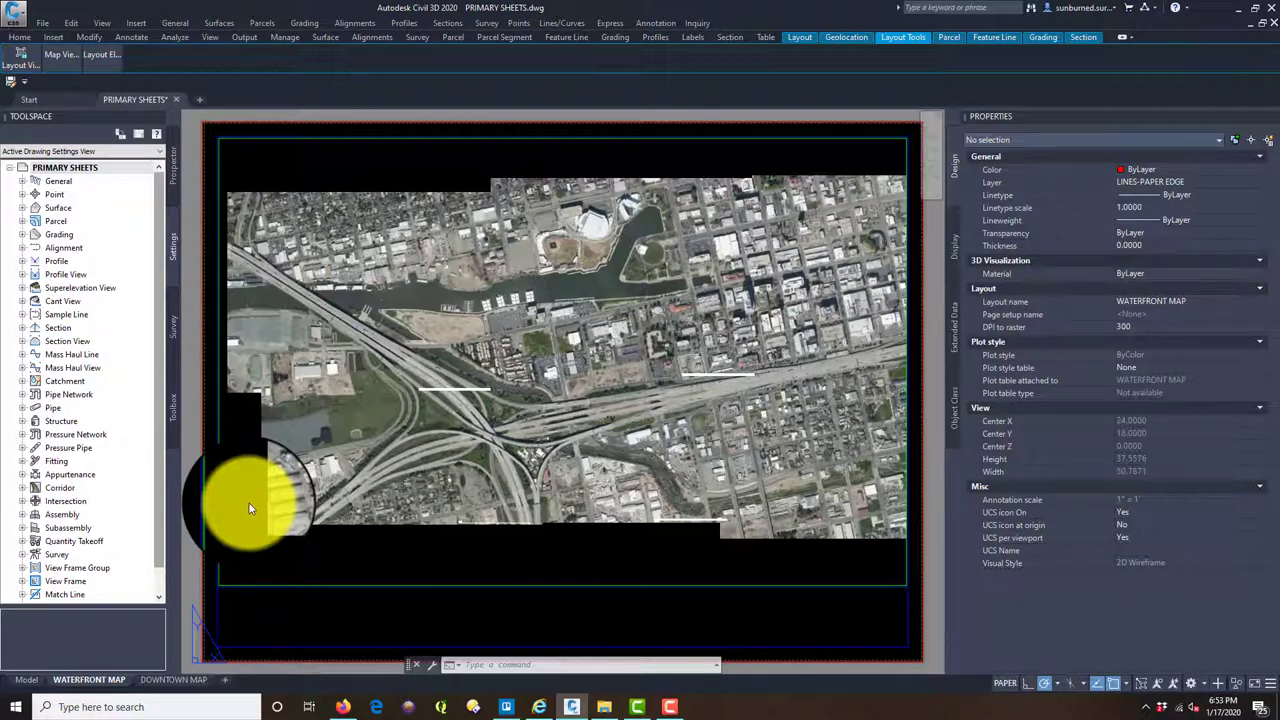
# Shift the aerial image inside the DOWNTOWN MAP layout's viewport to show the downtown area farther east, and return to paper space.
pyautogui.click(173, 679)
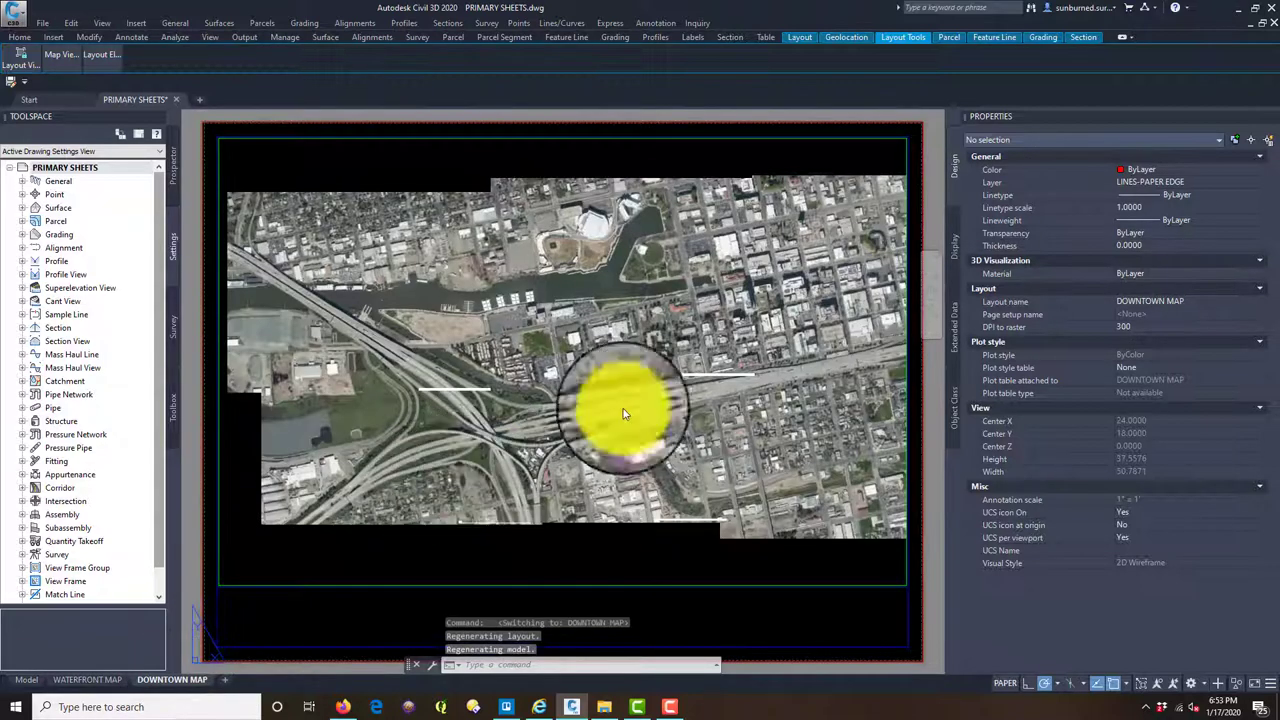
pyautogui.click(516, 548)
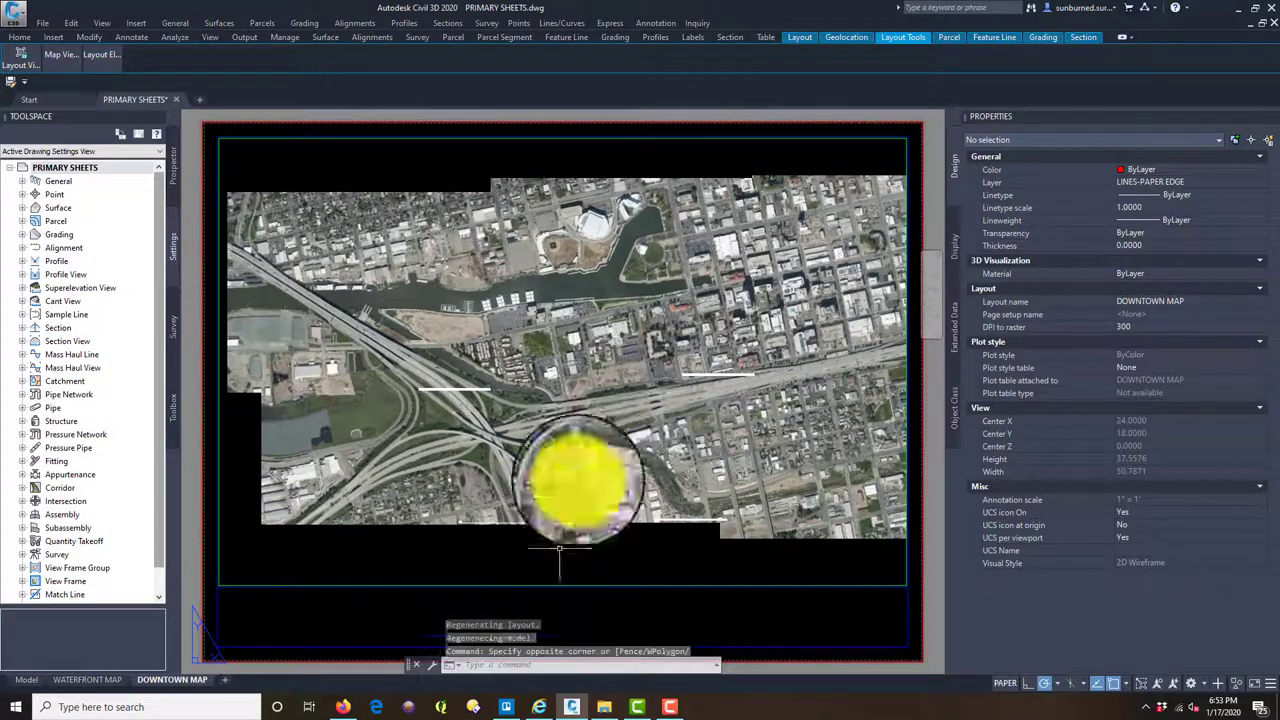
pyautogui.doubleClick(600, 385)
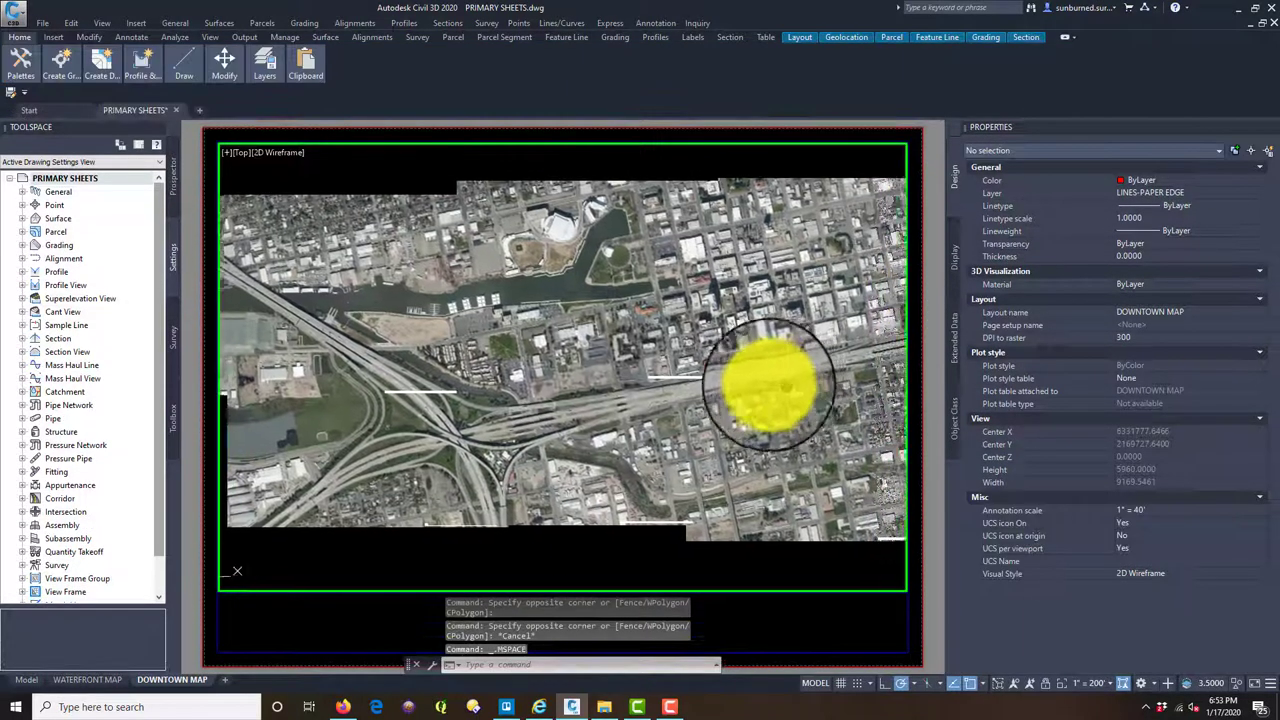
pyautogui.moveTo(763, 385); pyautogui.dragTo(620, 414, button='middle')
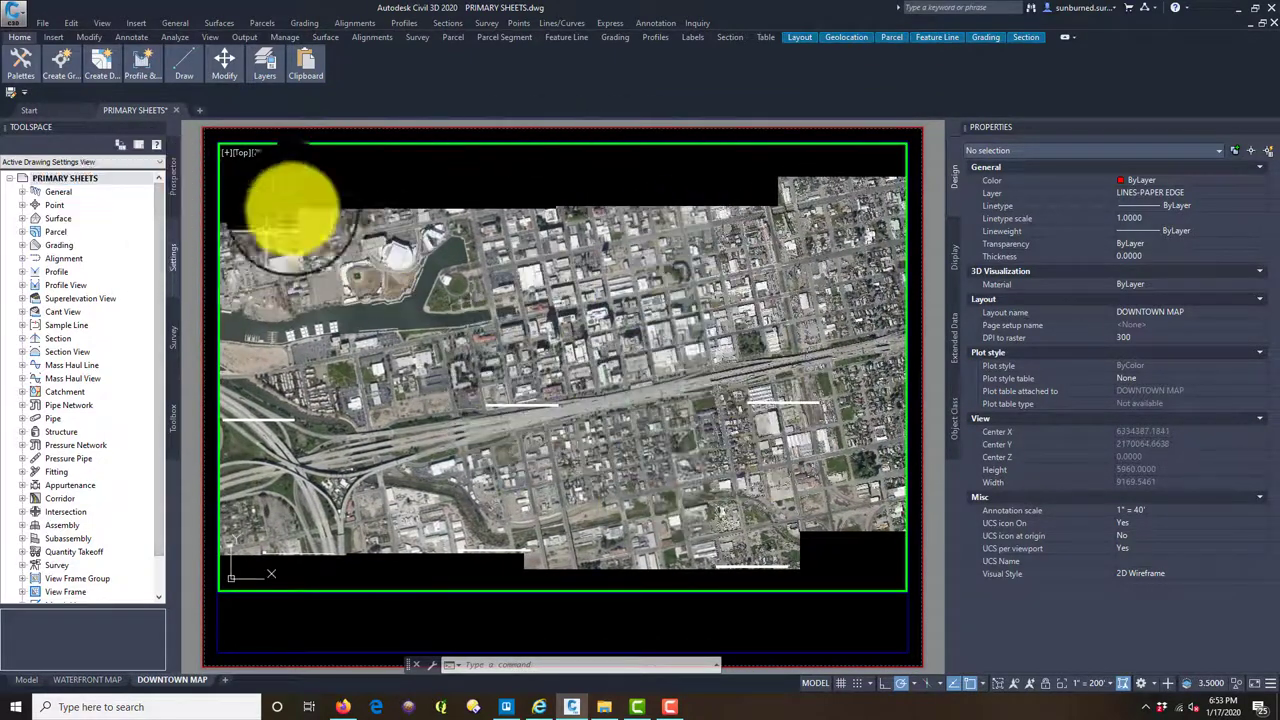
pyautogui.doubleClick(360, 588)
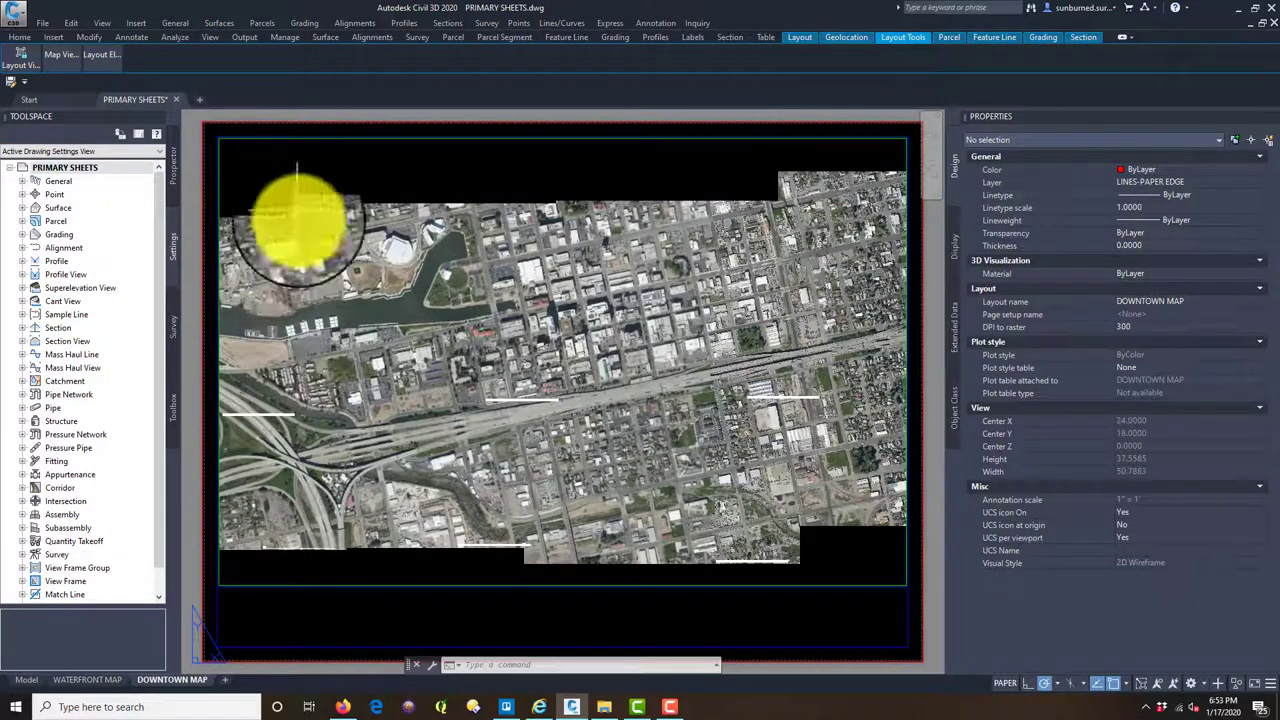
# Create a new layer named LINES-VIEWPORT FOOTPRINT.
pyautogui.click(15, 38)
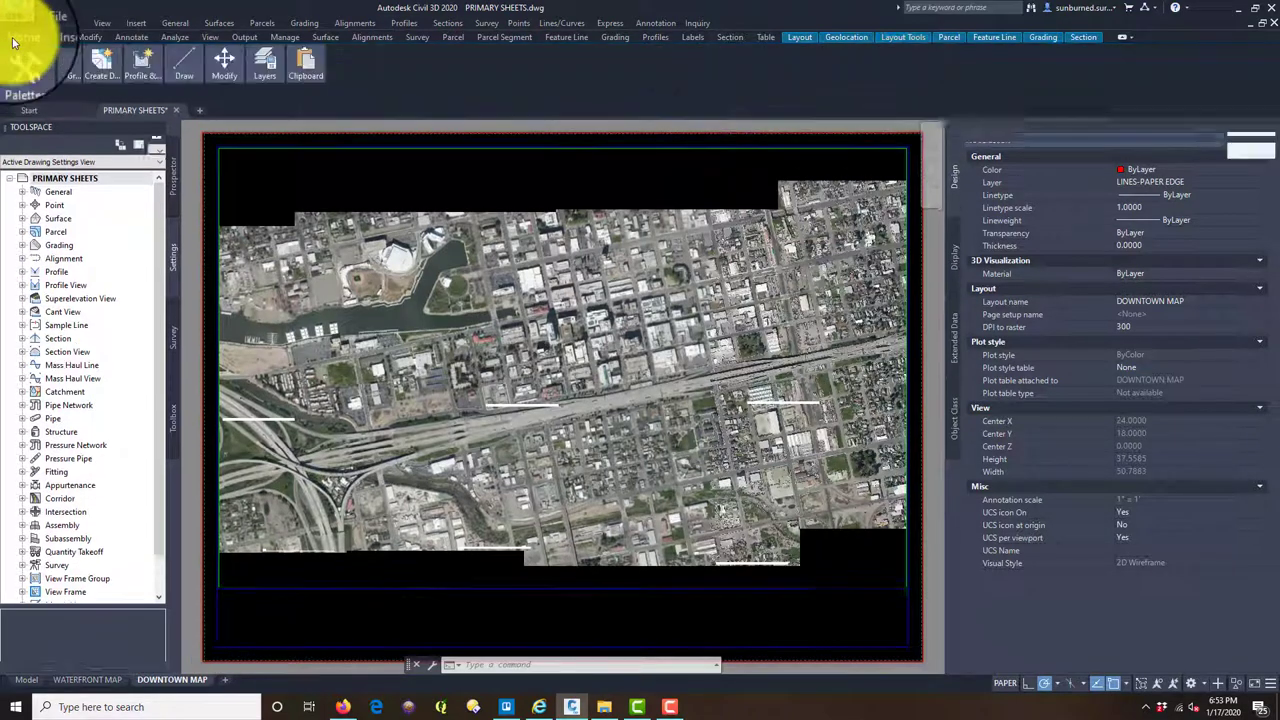
pyautogui.moveTo(266, 64)
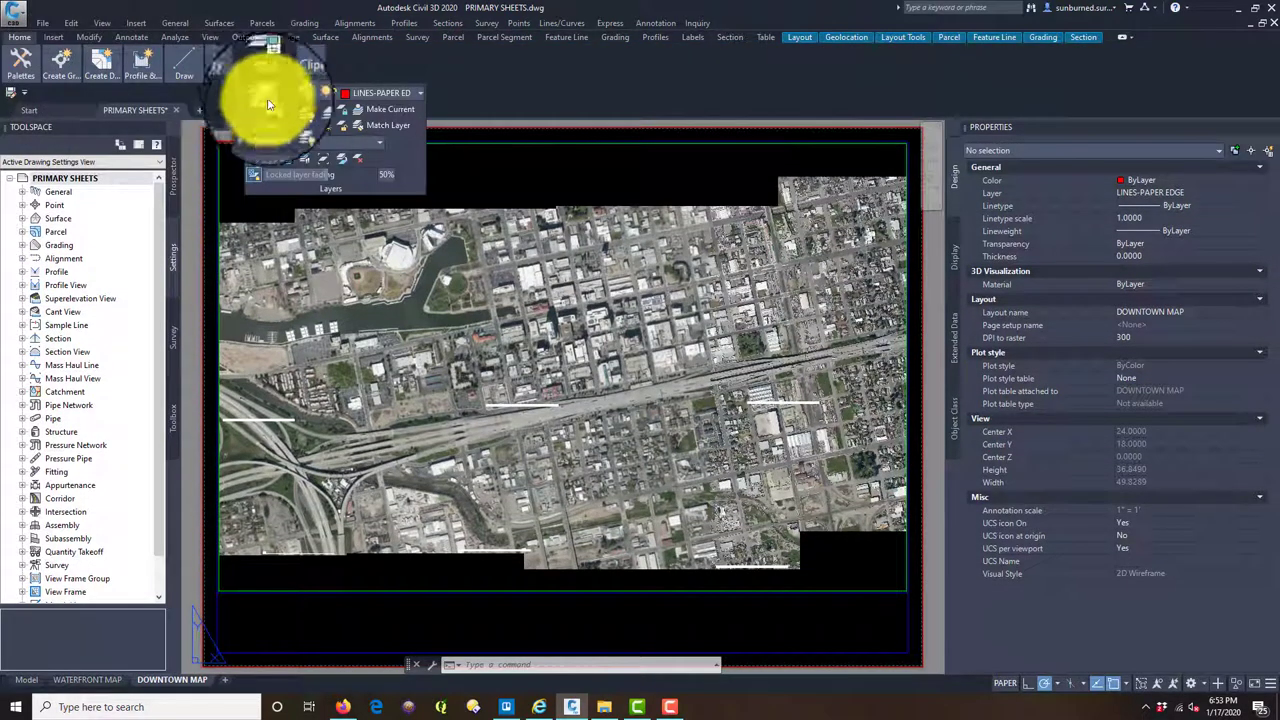
pyautogui.click(260, 95)
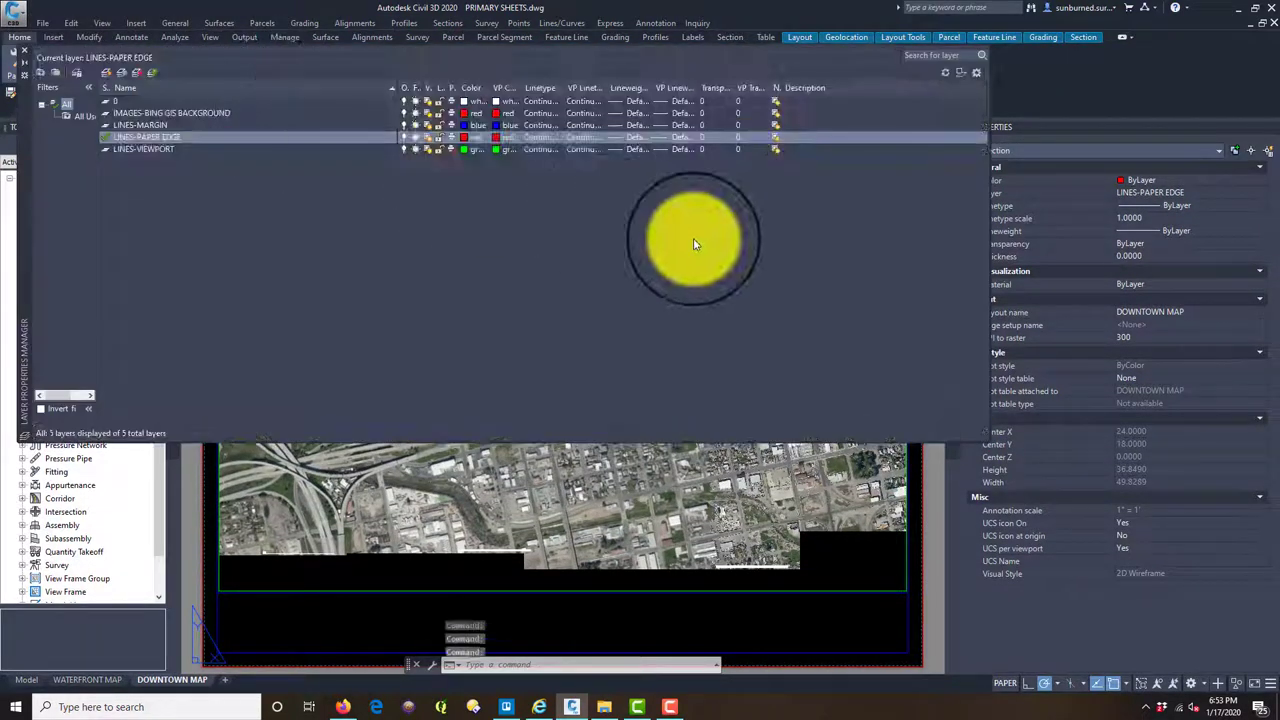
pyautogui.click(106, 73)
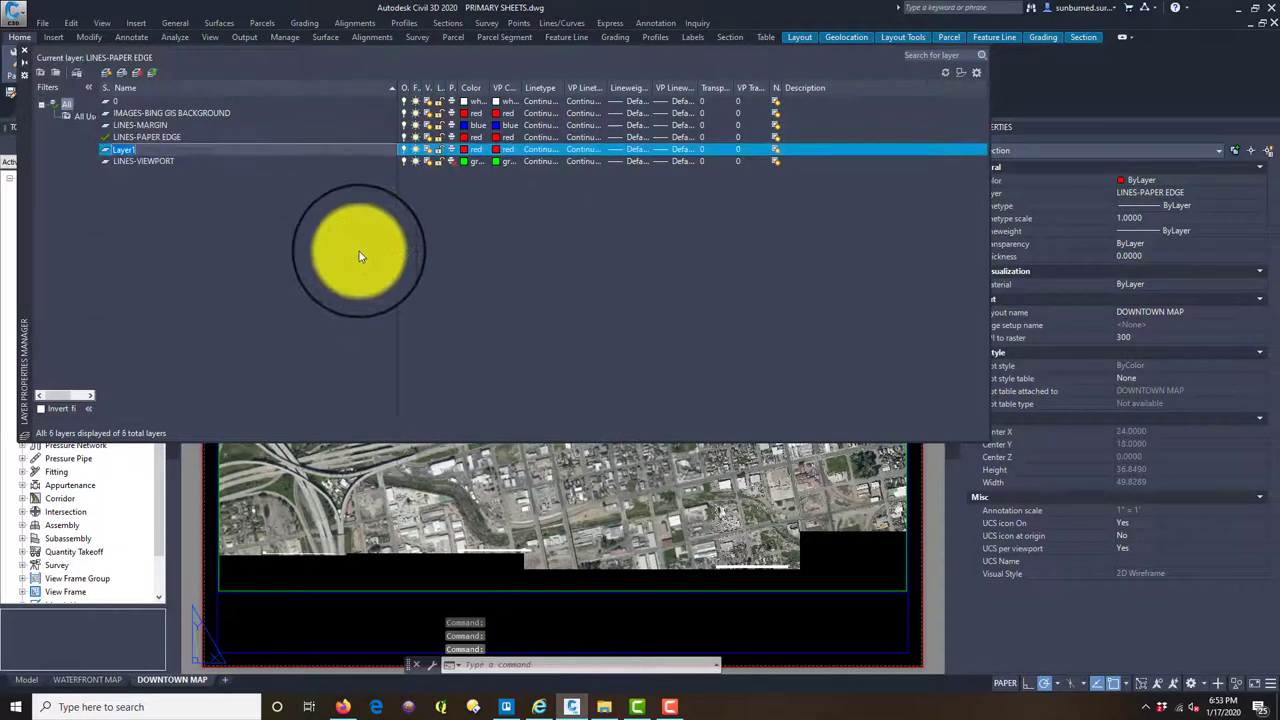
pyautogui.write('LINES-VIEWPORT FOOTPRINT')
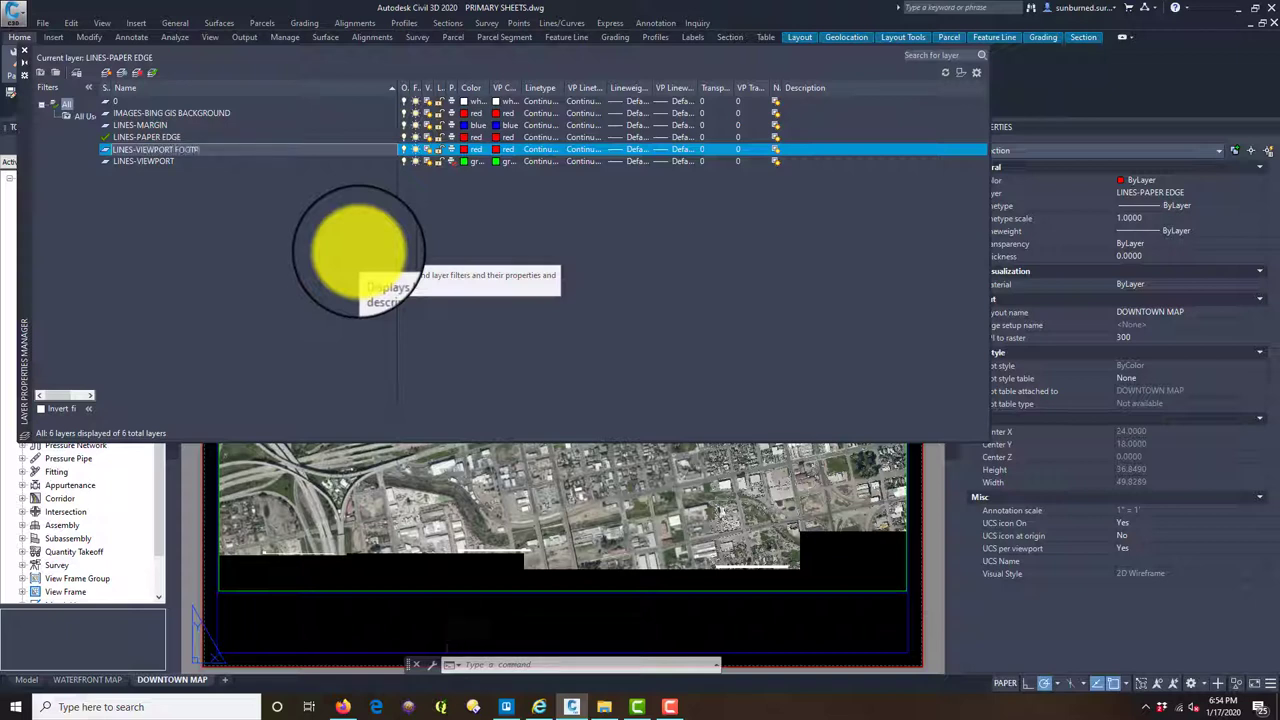
# Set the LINES-VIEWPORT FOOTPRINT layer's color to cyan and close the layer manager.
pyautogui.click(460, 150)
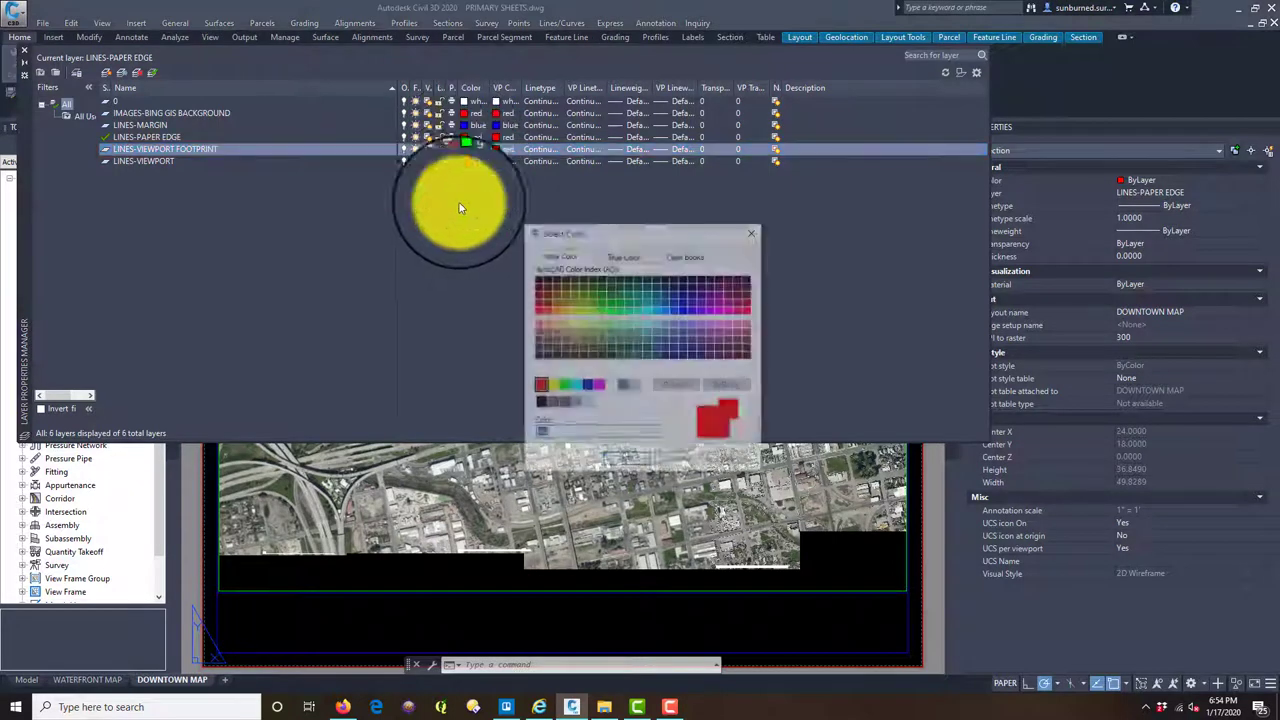
pyautogui.click(587, 385)
pyautogui.click(626, 461)
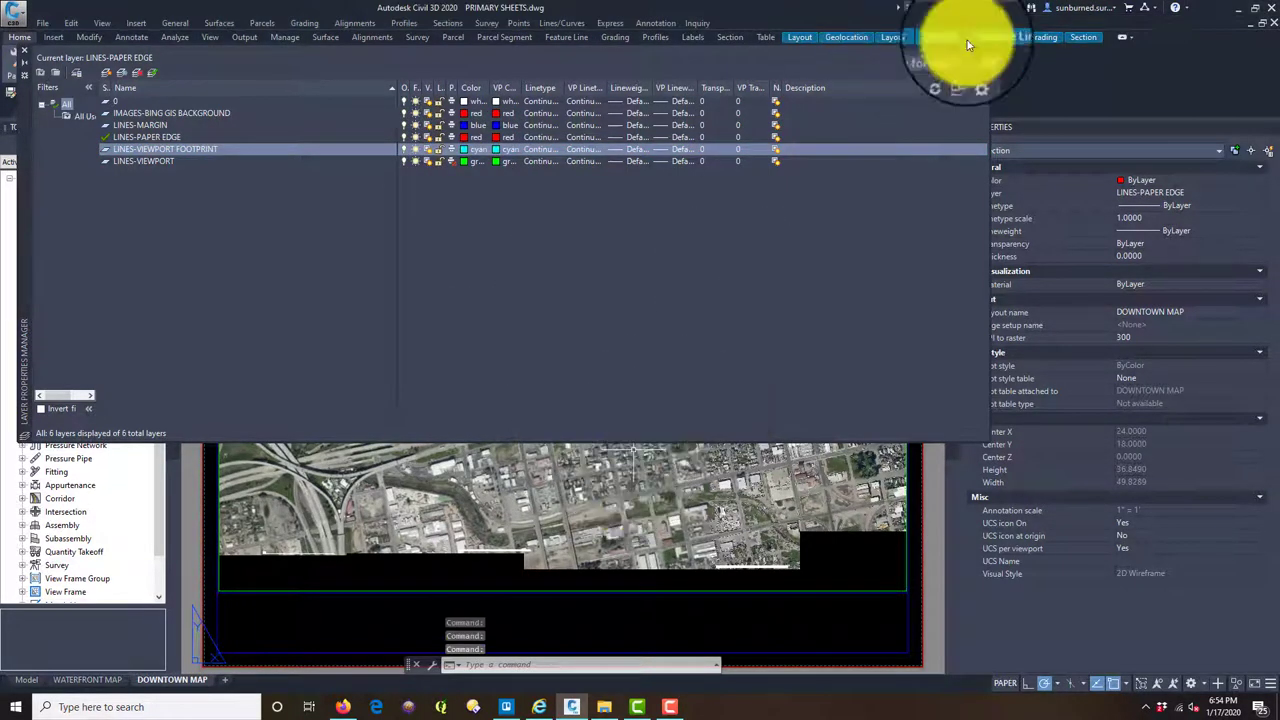
pyautogui.click(26, 47)
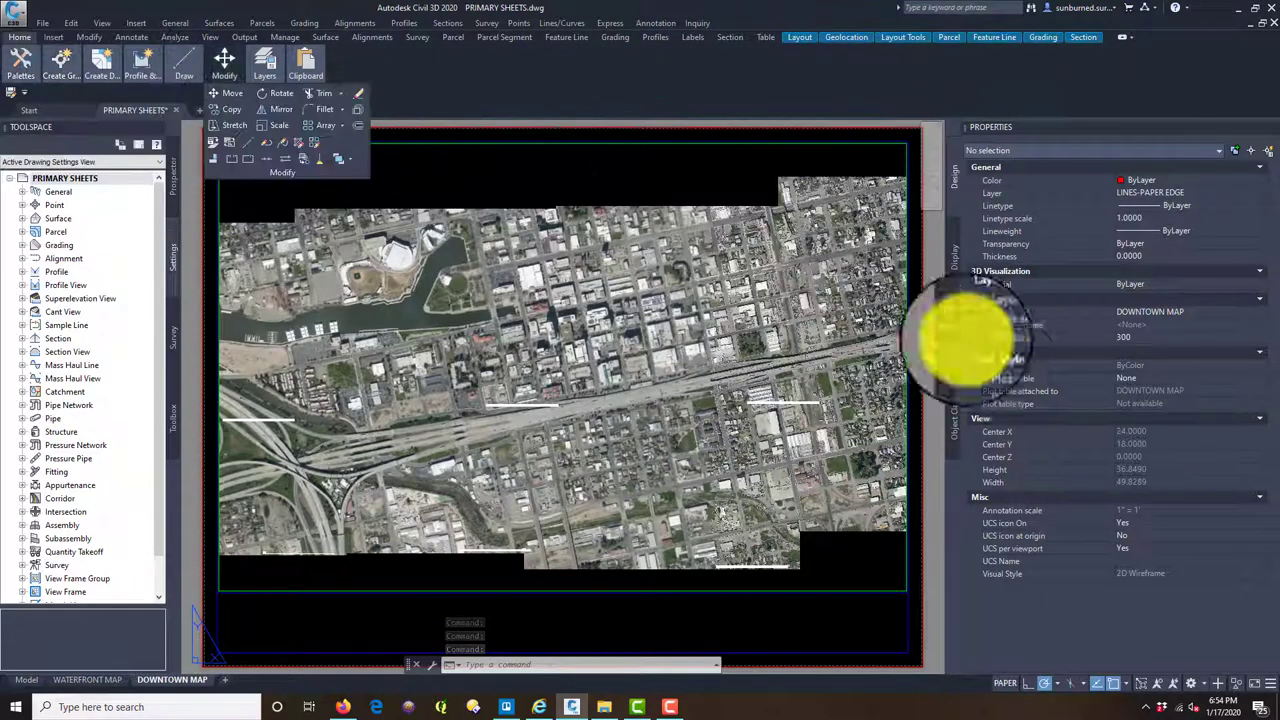
pyautogui.press('Escape')
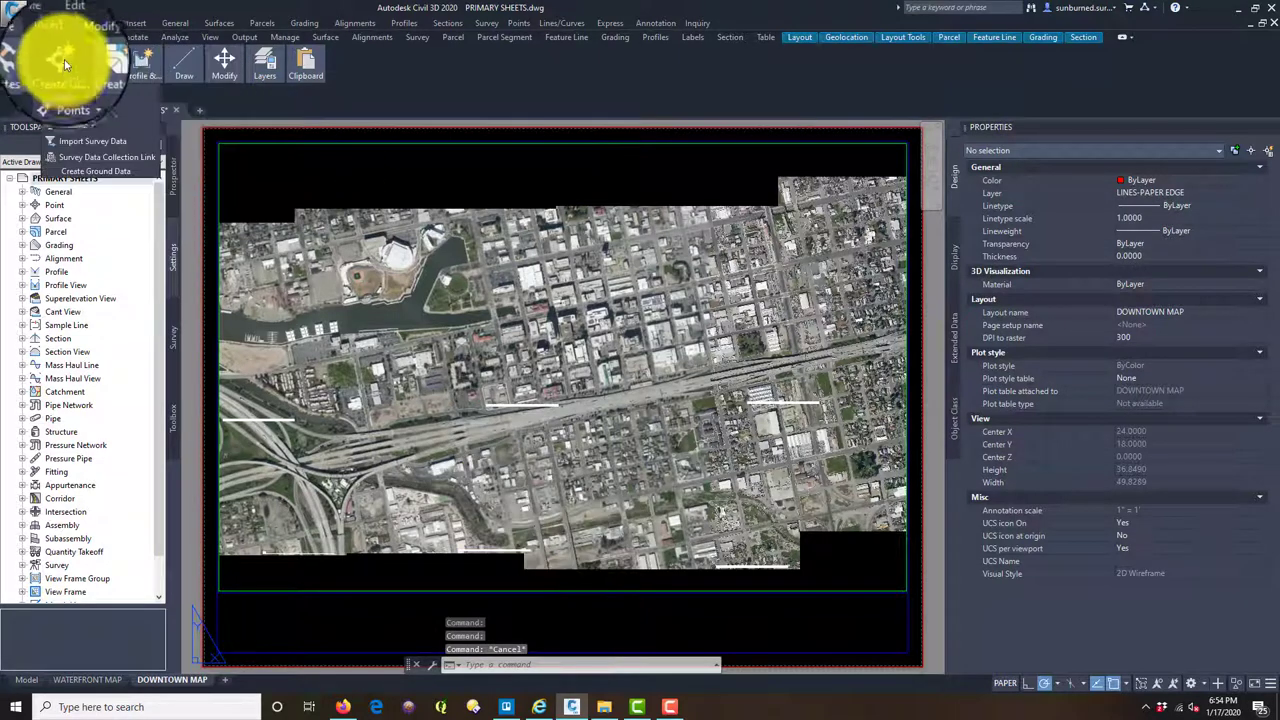
# Make LINES-VIEWPORT FOOTPRINT the current layer and regenerate the layout.
pyautogui.moveTo(260, 78)
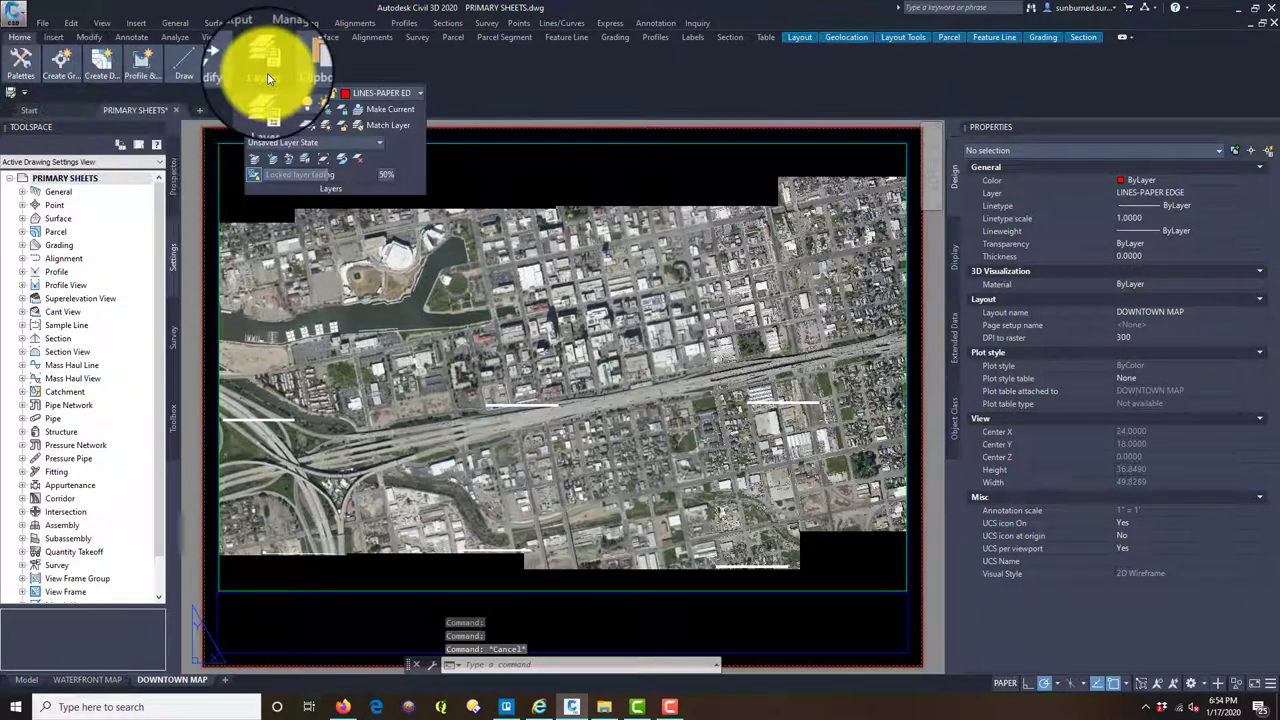
pyautogui.click(421, 98)
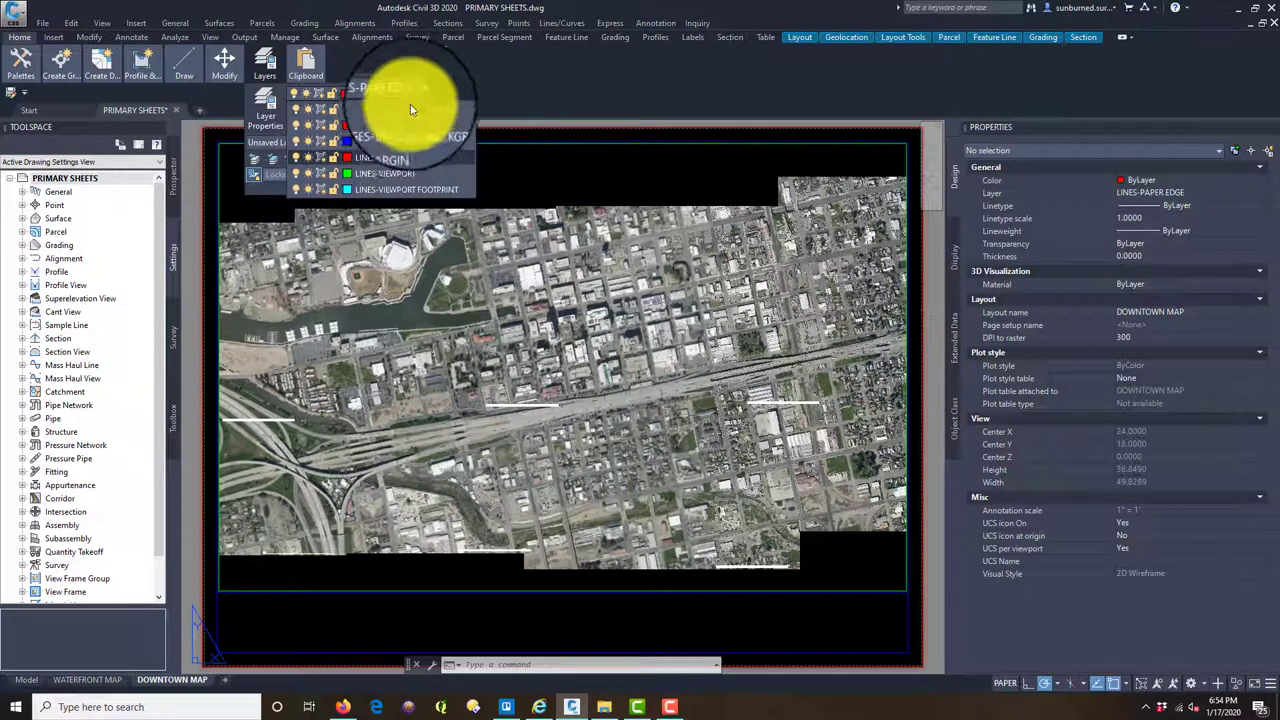
pyautogui.click(384, 184)
pyautogui.click(458, 186)
pyautogui.click(445, 186)
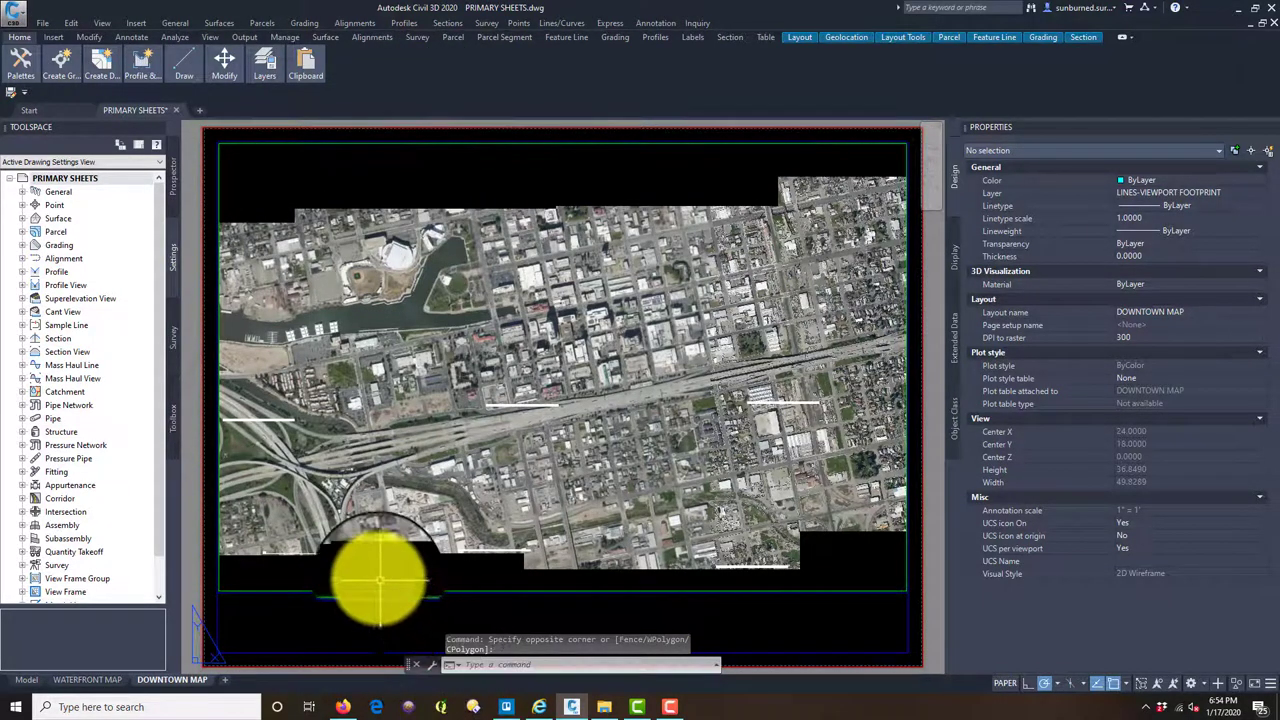
pyautogui.write('RE')
pyautogui.press('Return')
# Trace the DOWNTOWN MAP viewport with a rectangle from its lower-left corner to its upper-right corner.
pyautogui.scroll(10, 214, 595)
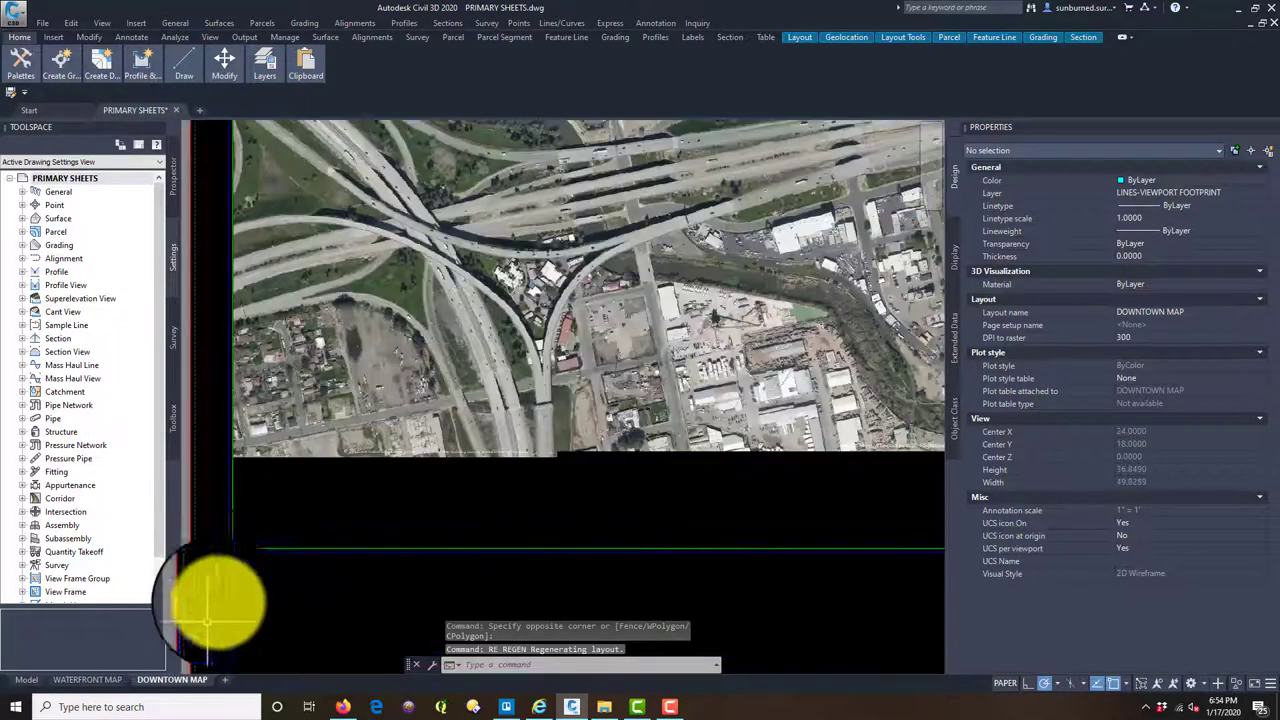
pyautogui.press('Escape')
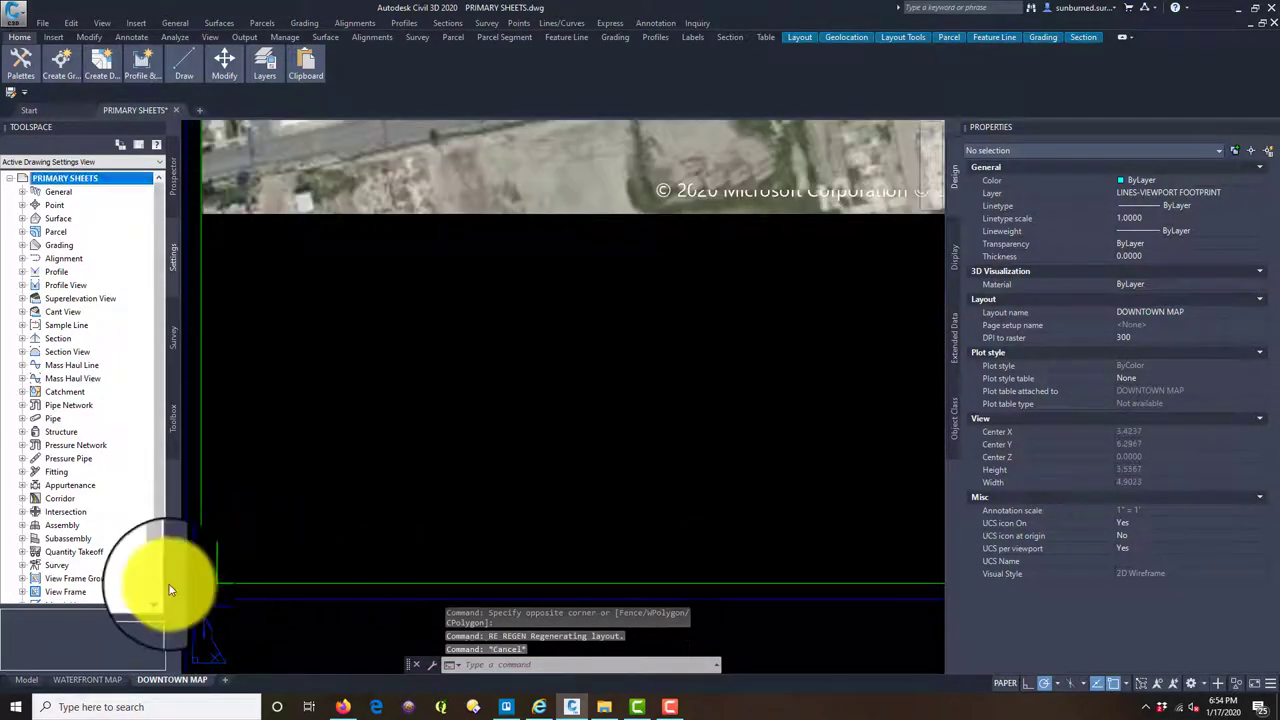
pyautogui.write('REC')
pyautogui.press('Return')
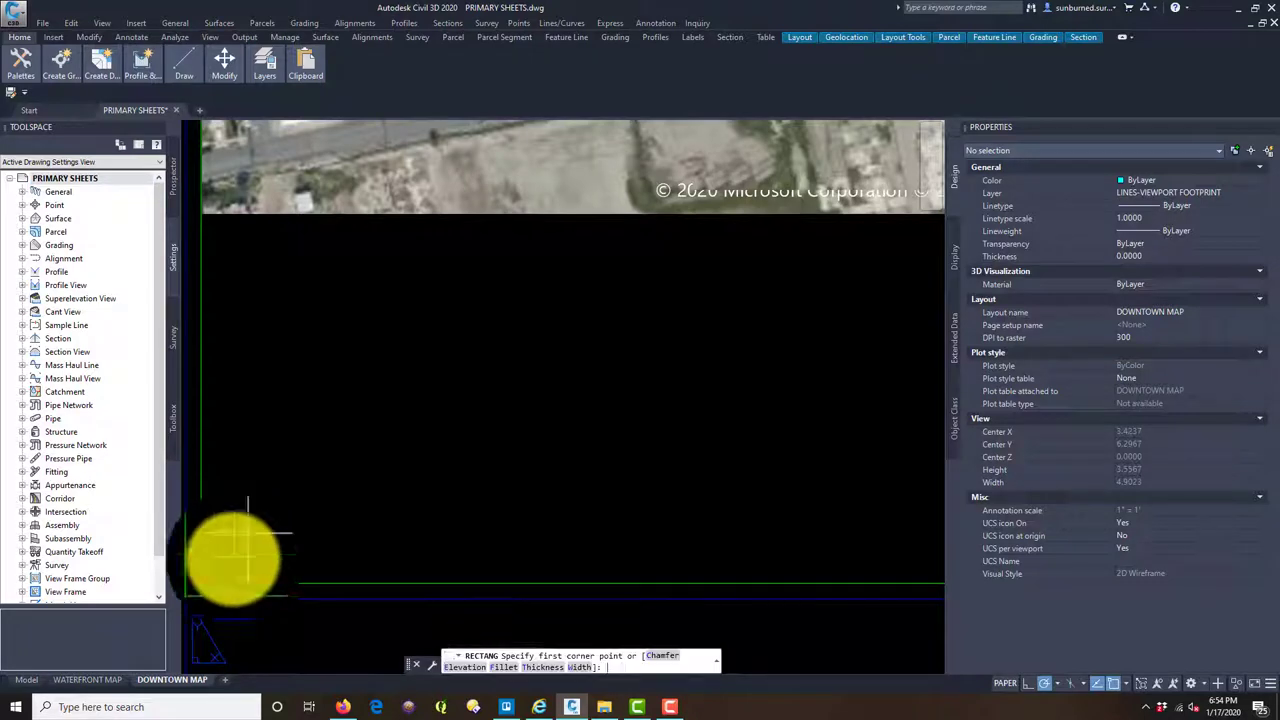
pyautogui.click(203, 595)
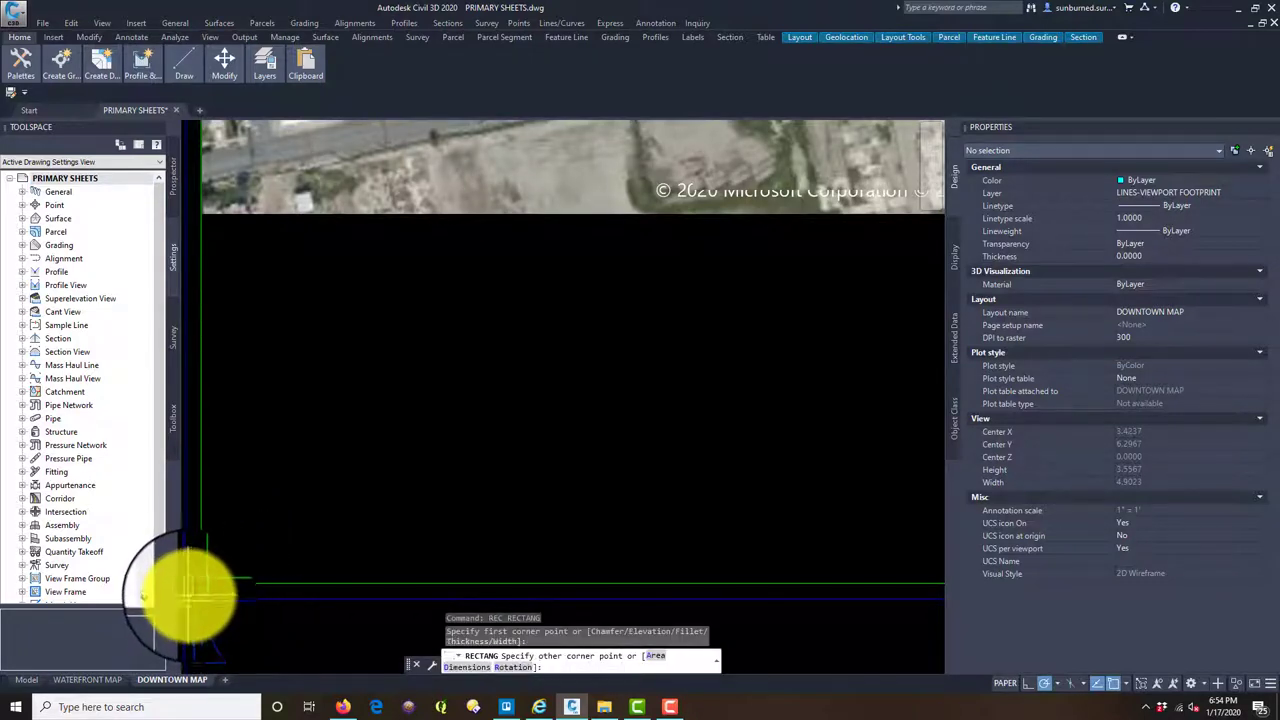
pyautogui.scroll(-5, 403, 363)
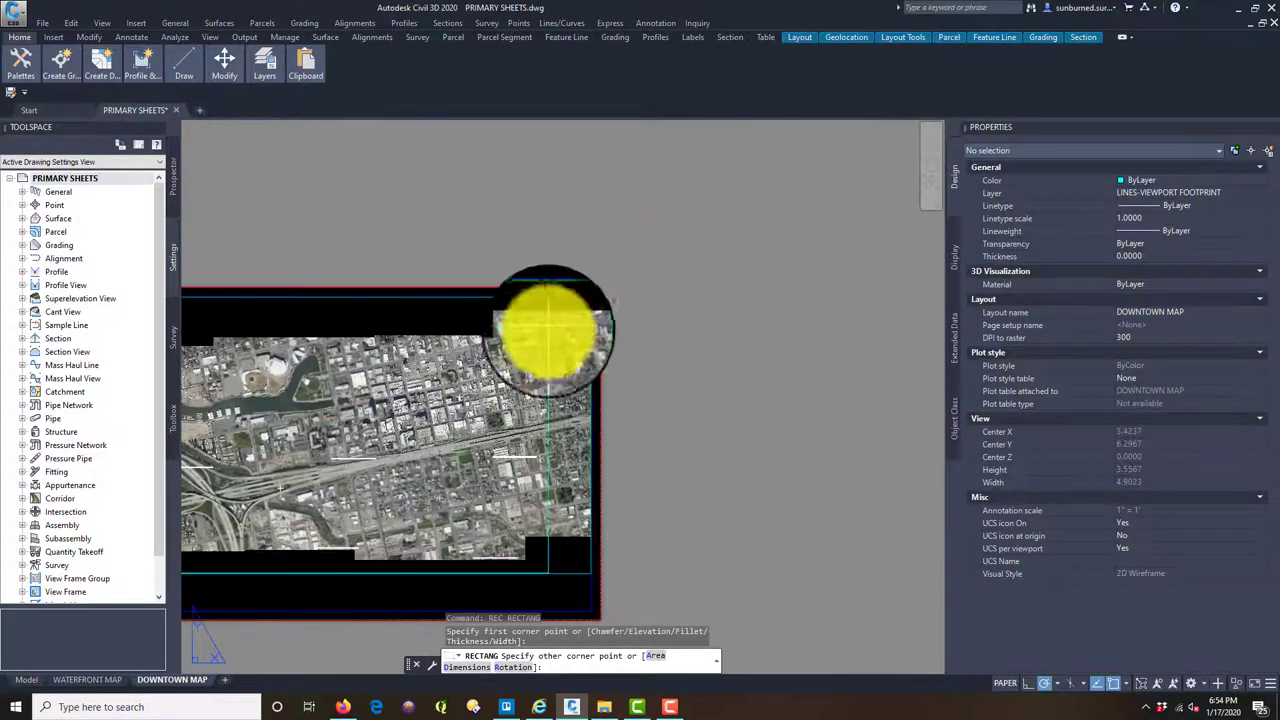
pyautogui.scroll(4, 547, 332)
pyautogui.click(555, 270)
pyautogui.scroll(1, 400, 362)
pyautogui.moveTo(400, 362); pyautogui.dragTo(580, 354, button='middle')
pyautogui.press('Escape')
# Transfer the traced DOWNTOWN MAP viewport rectangle from paper space to model space with CHSPACE and display model space.
pyautogui.scroll(-1, 608, 320)
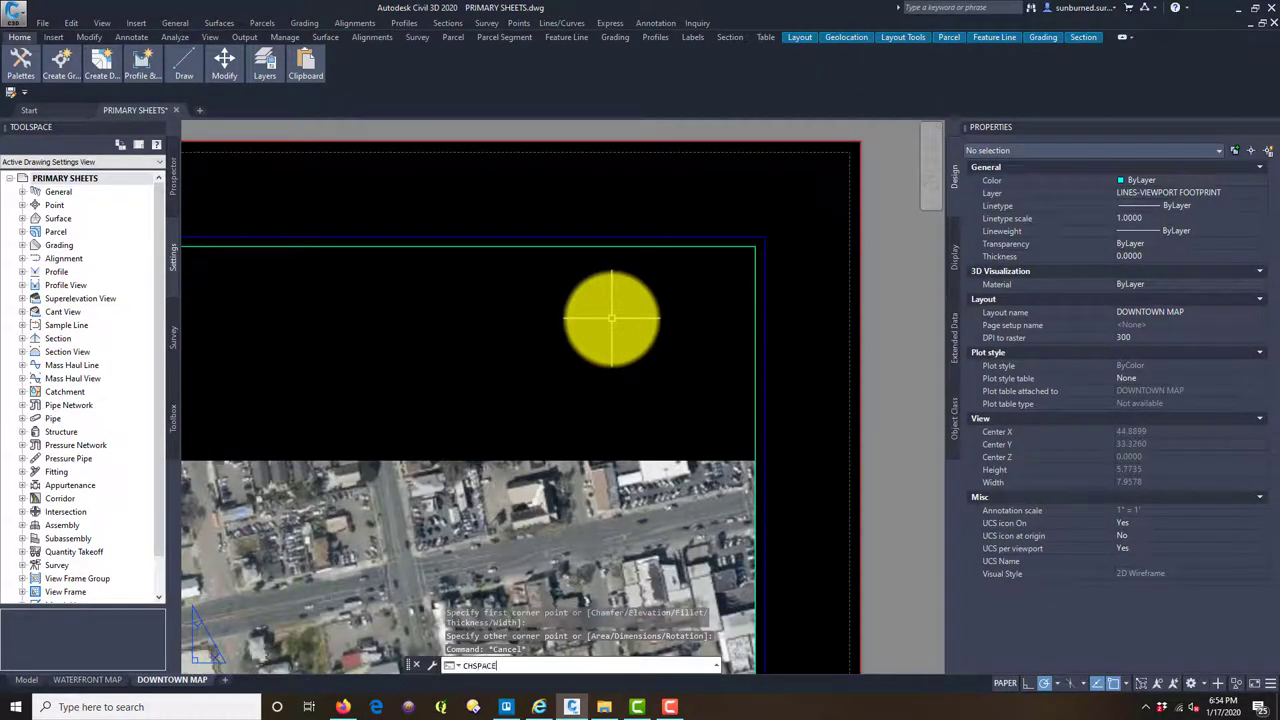
pyautogui.press('Return')
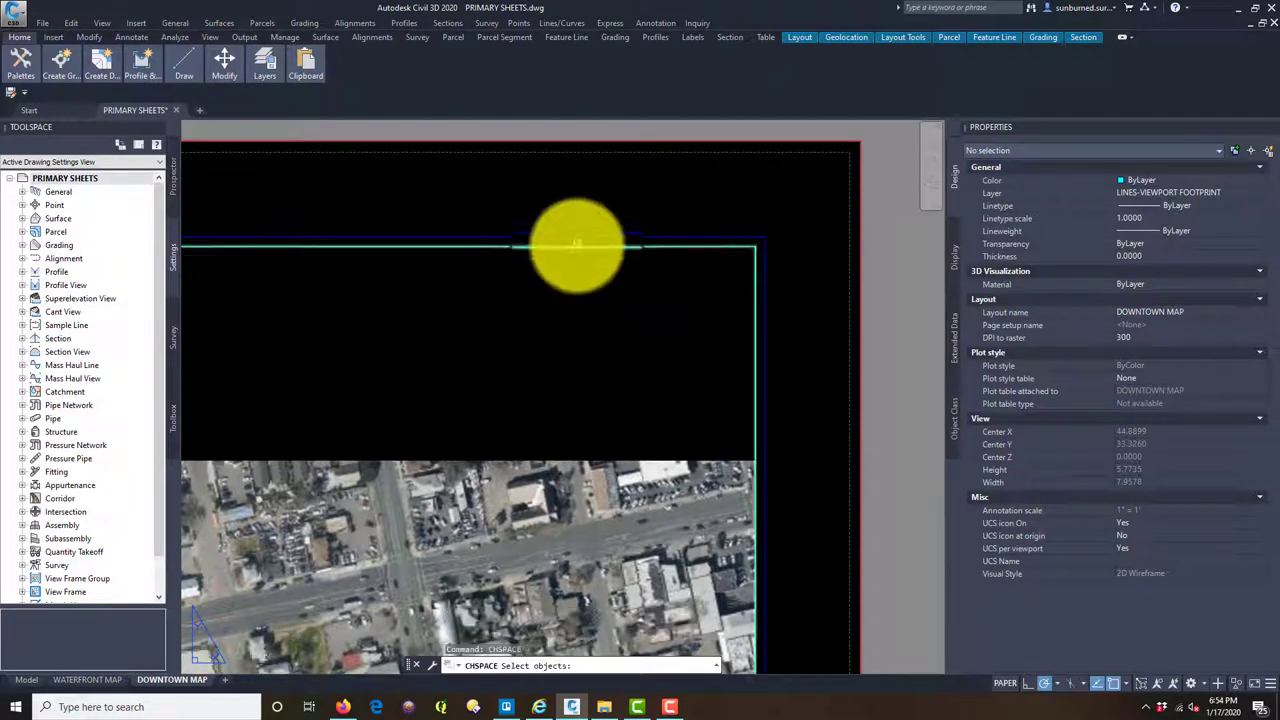
pyautogui.click(576, 243)
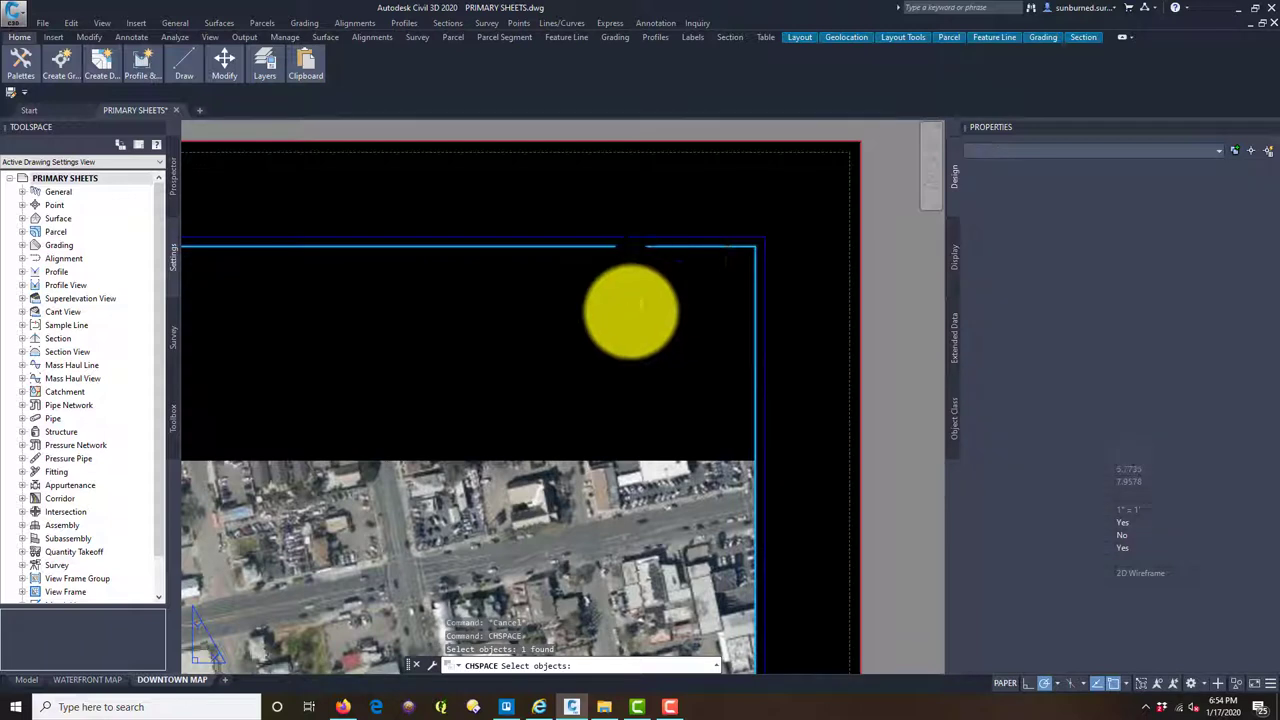
pyautogui.press('Return')
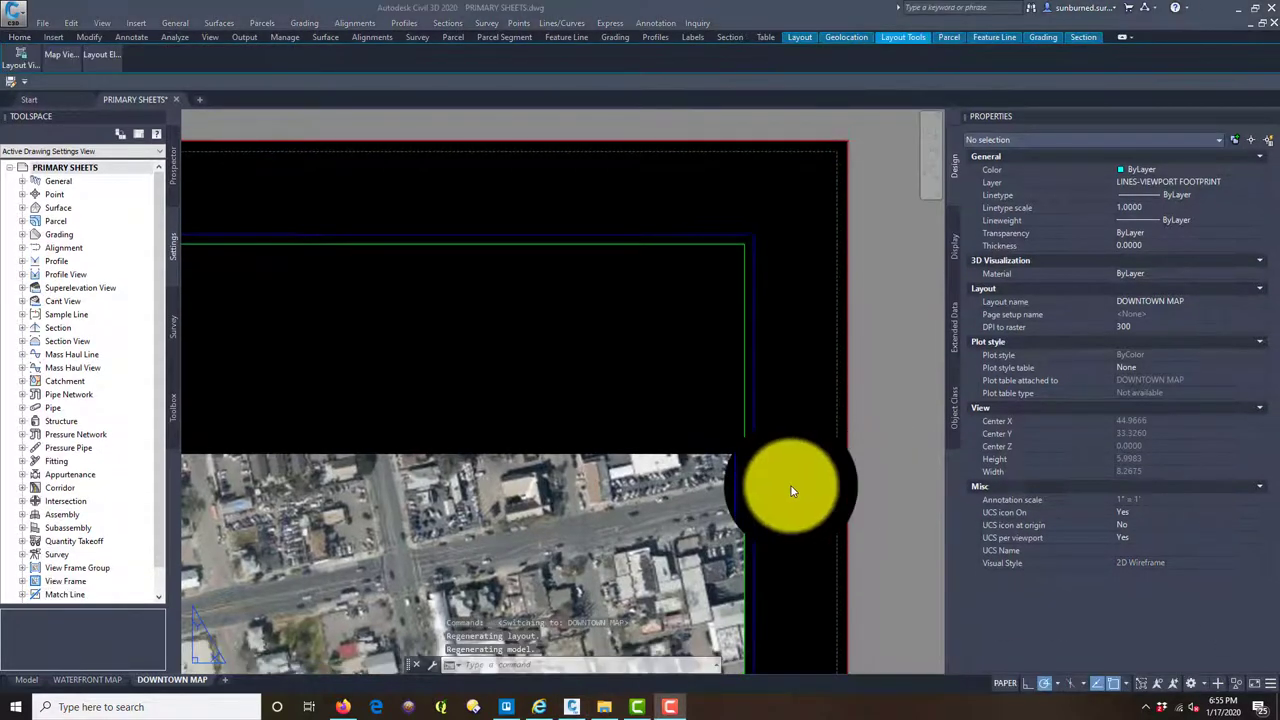
pyautogui.click(790, 489)
pyautogui.middleClick(790, 490)
pyautogui.middleClick(790, 490)
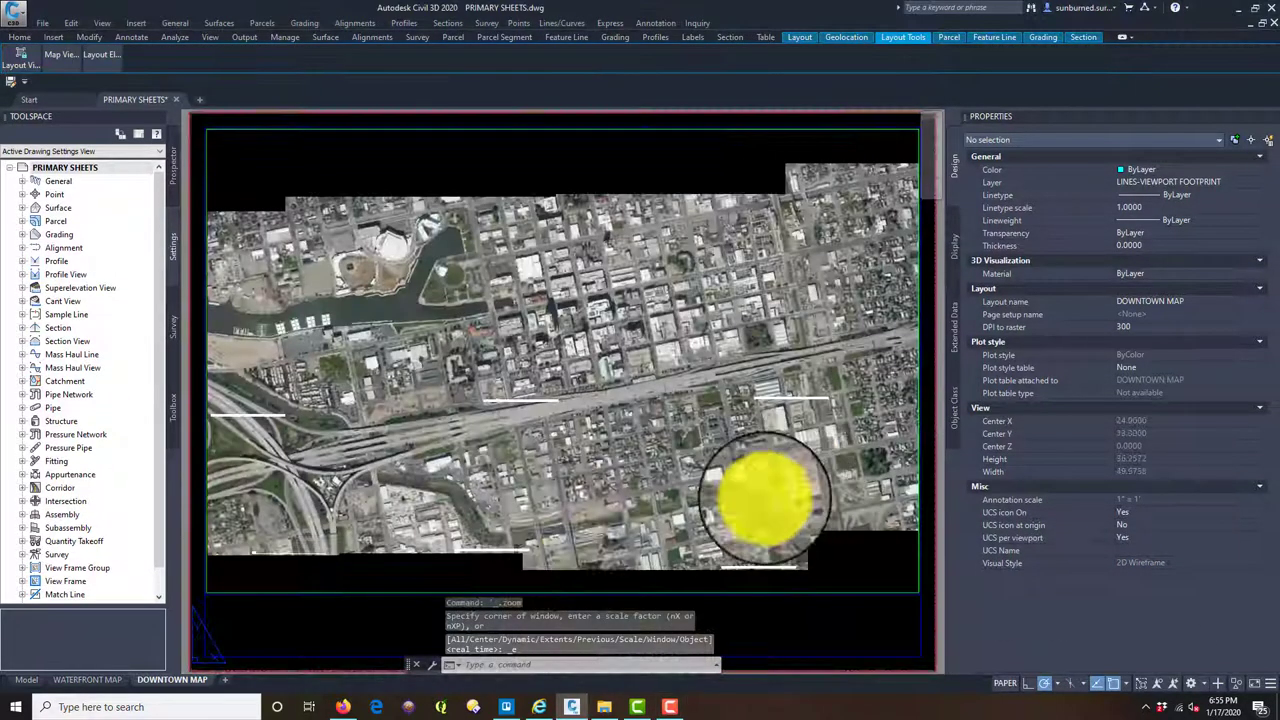
pyautogui.click(27, 680)
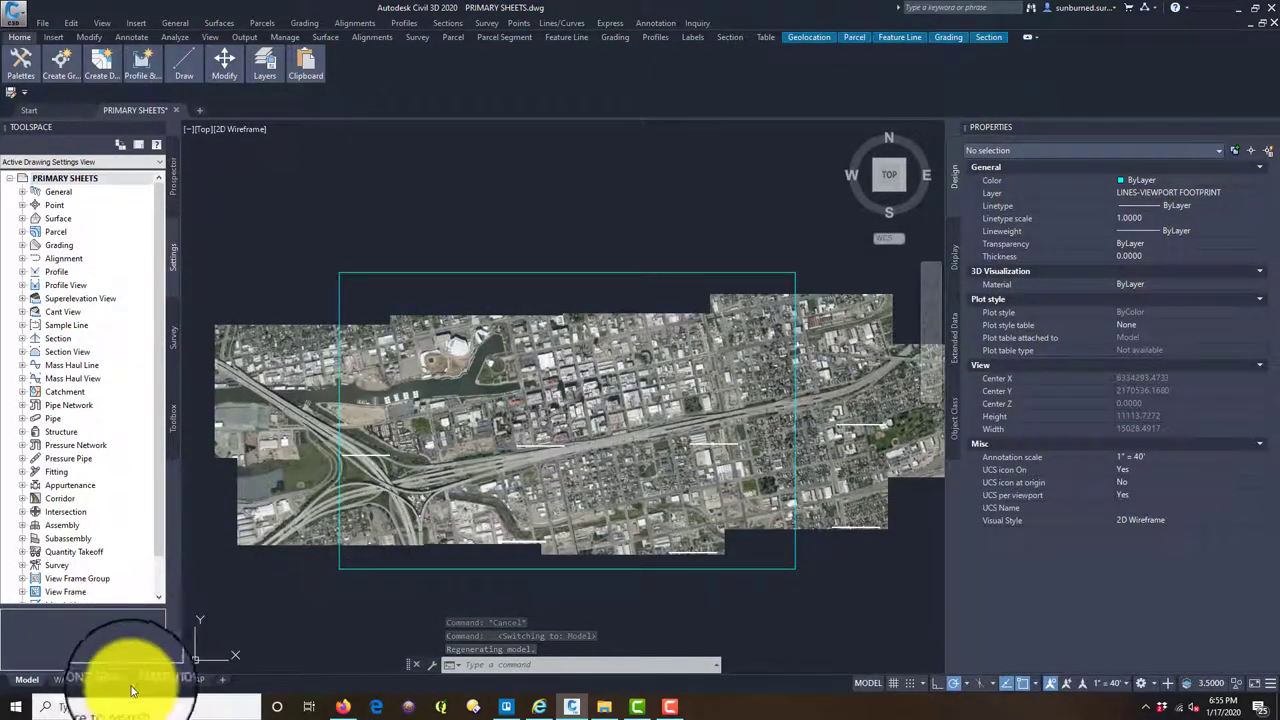
# Trace the WATERFRONT MAP layout's viewport with a rectangle from its lower-left corner to its upper-right corner.
pyautogui.click(88, 680)
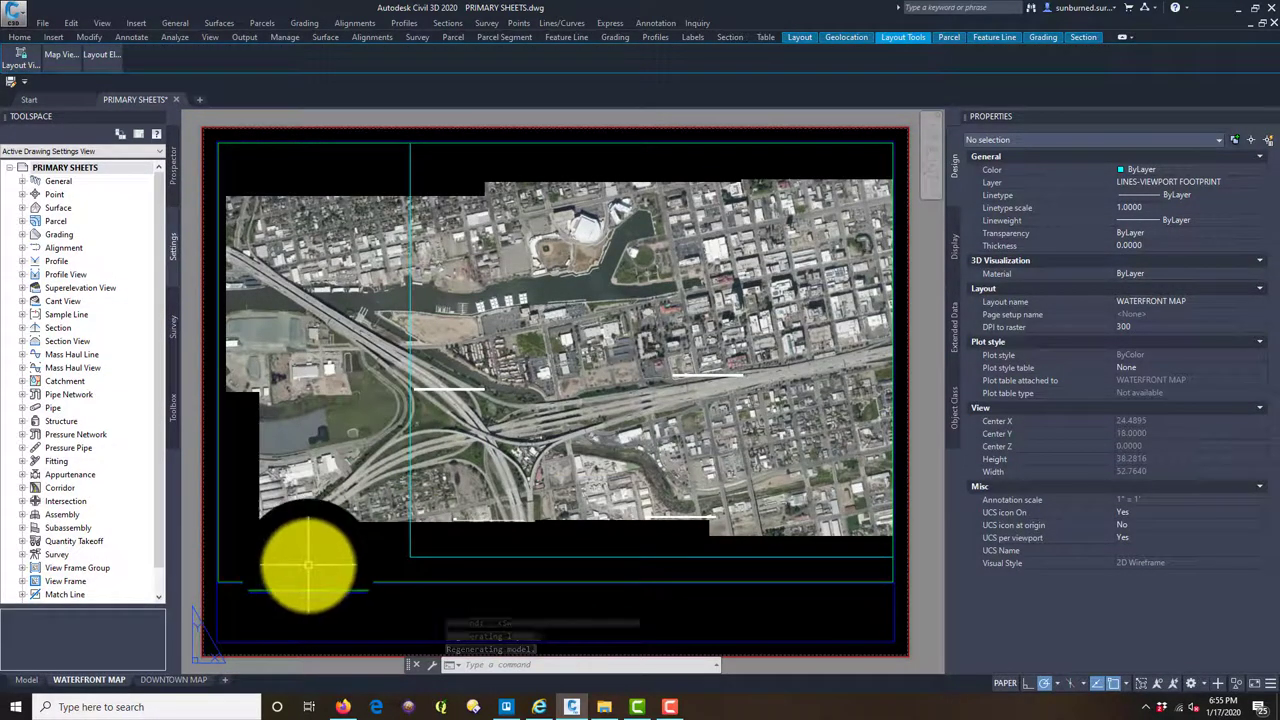
pyautogui.write('rec')
pyautogui.press('Return')
pyautogui.scroll(5, 225, 615)
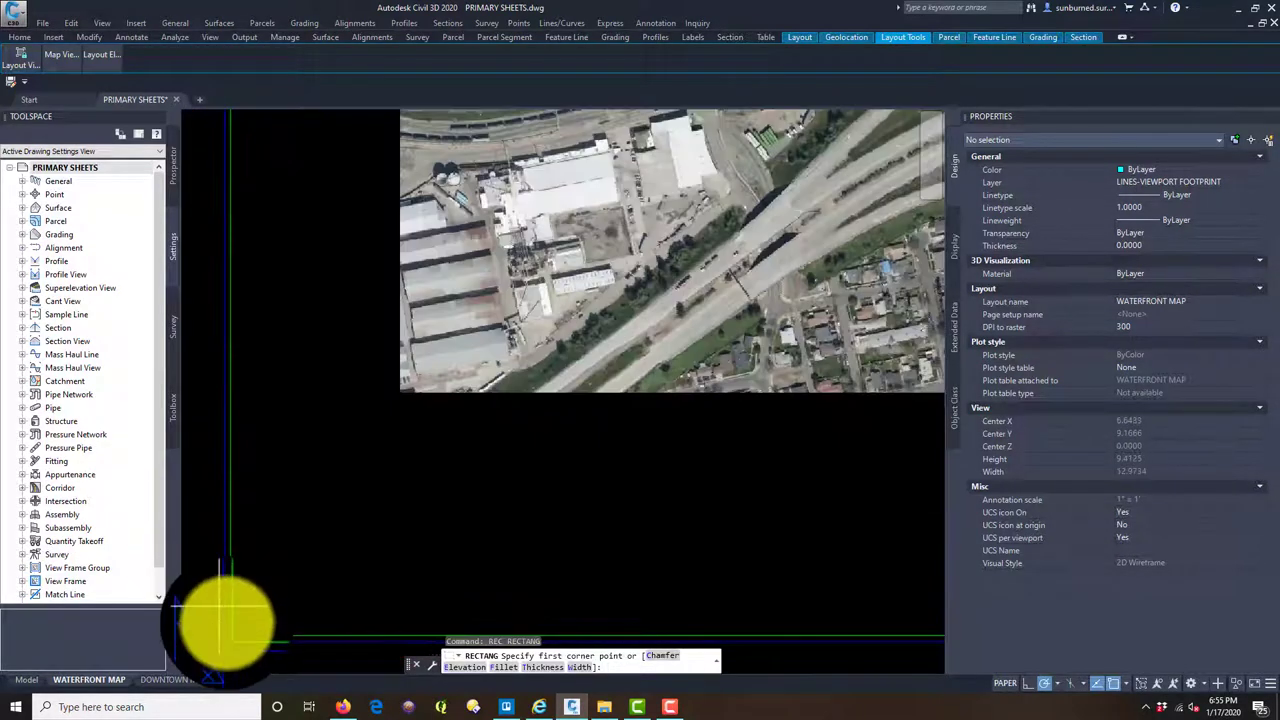
pyautogui.click(231, 634)
pyautogui.scroll(-4, 424, 505)
pyautogui.moveTo(808, 328); pyautogui.dragTo(371, 591, button='middle')
pyautogui.scroll(2, 548, 412)
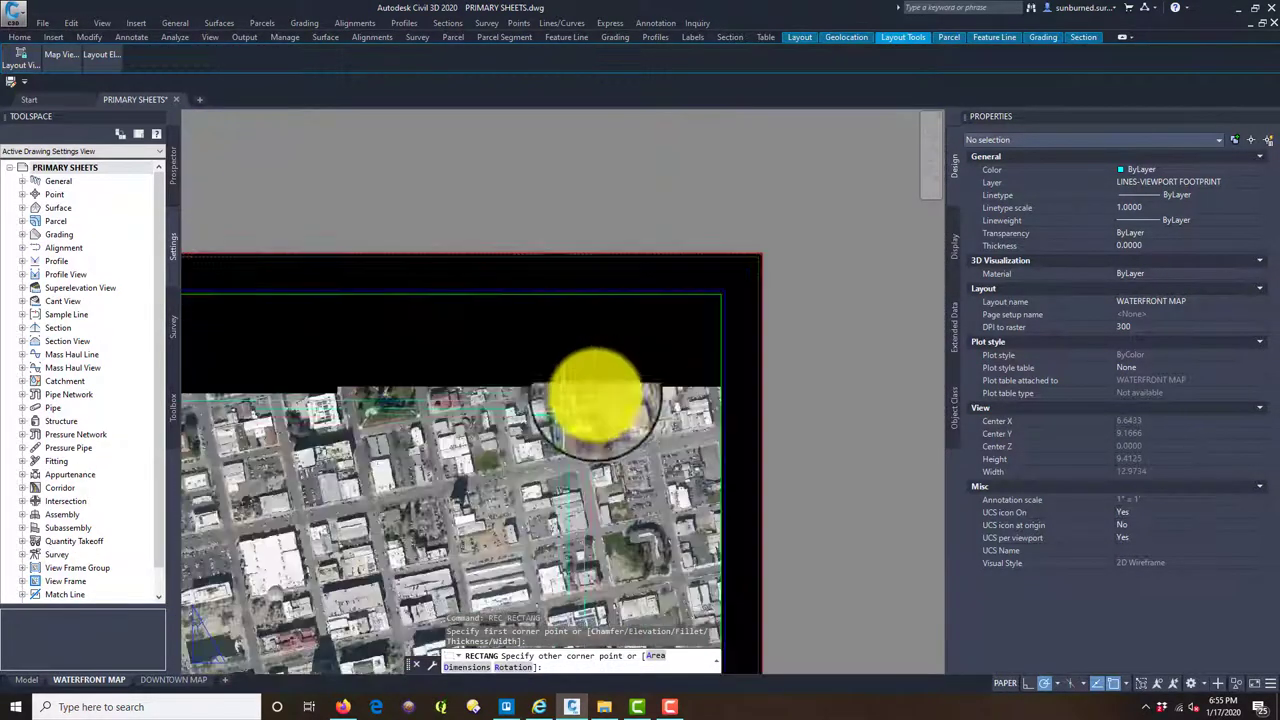
pyautogui.scroll(5, 786, 277)
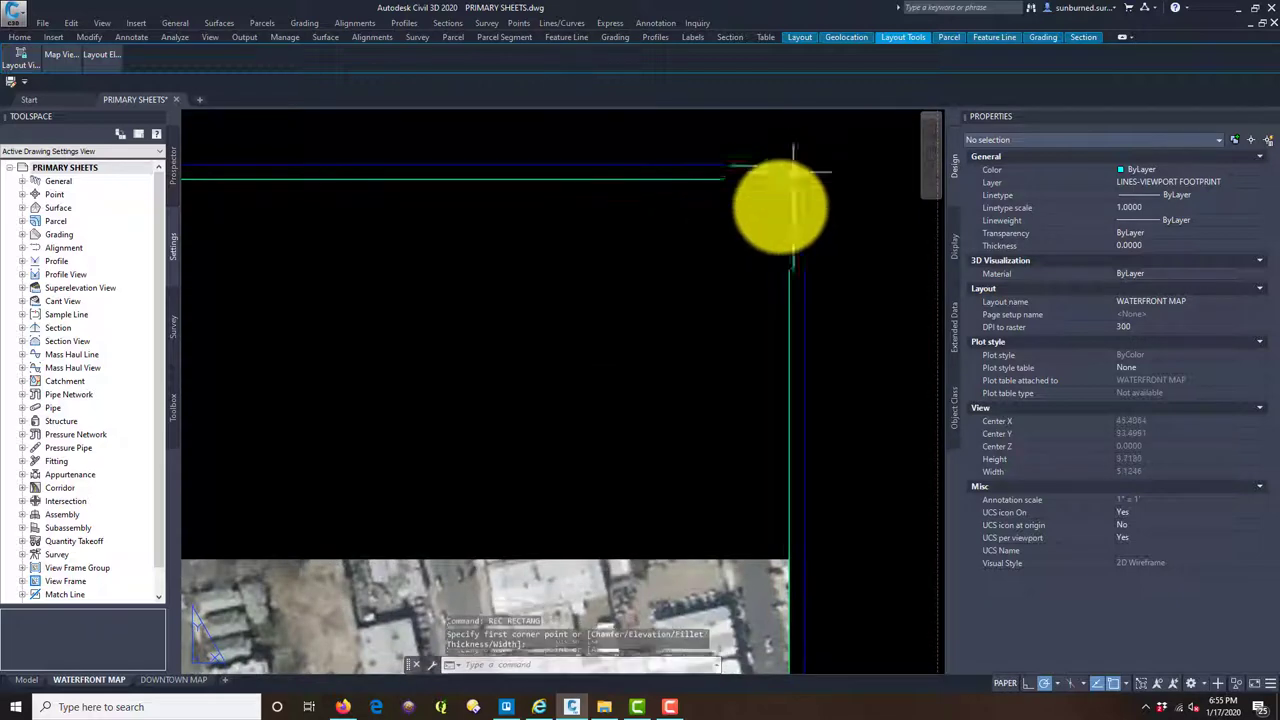
# Transfer the WATERFRONT MAP rectangle to model space with CHSPACE, return the layout to paper space and display model space.
pyautogui.scroll(-3, 630, 410)
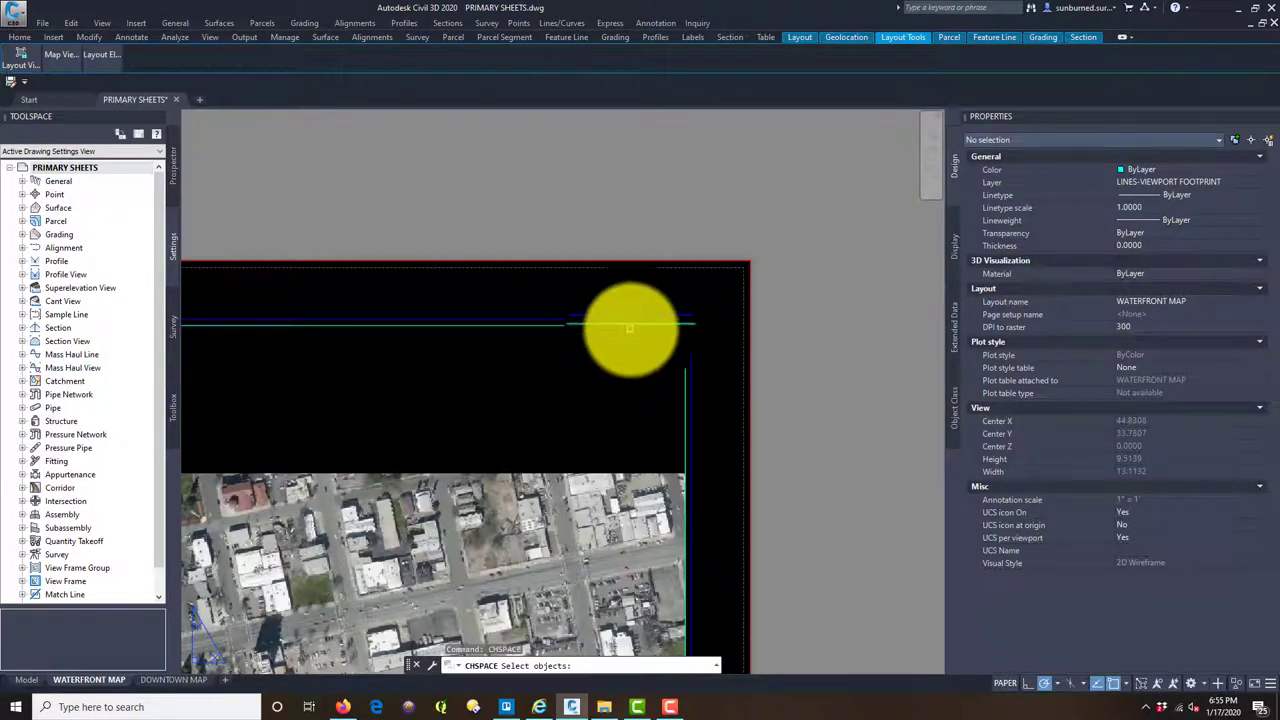
pyautogui.press('Return')
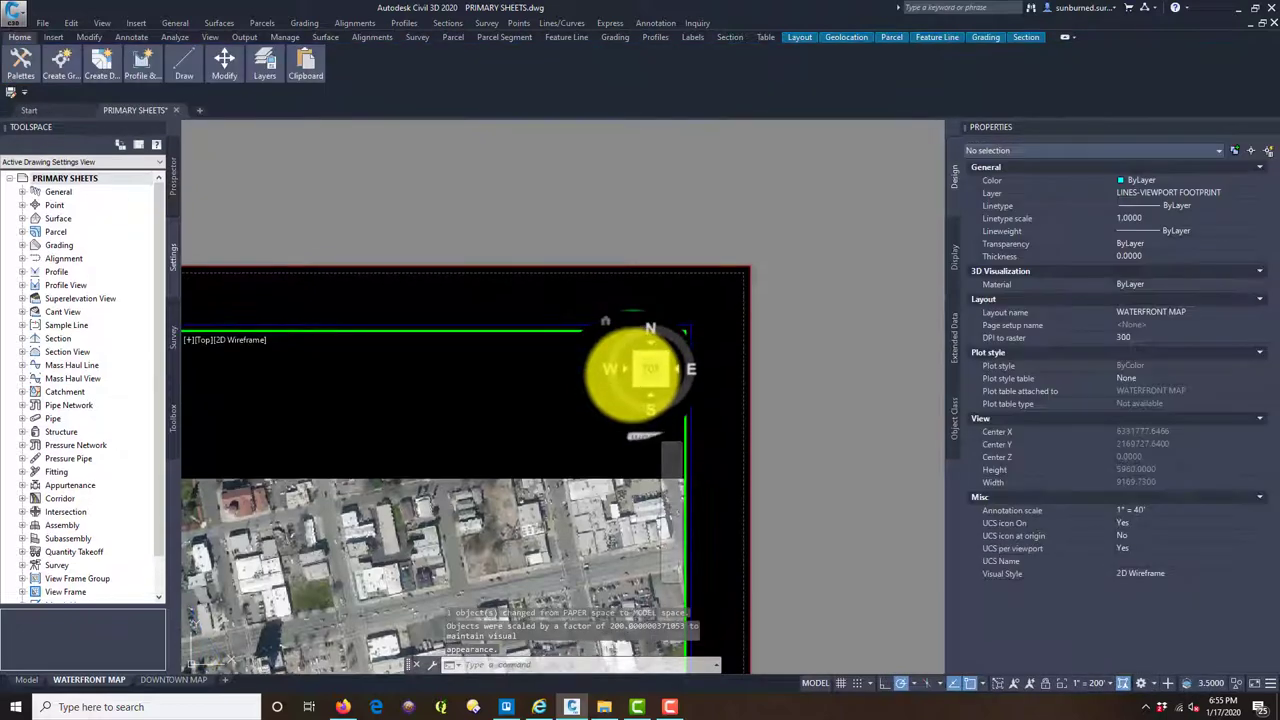
pyautogui.write('PS')
pyautogui.press('Return')
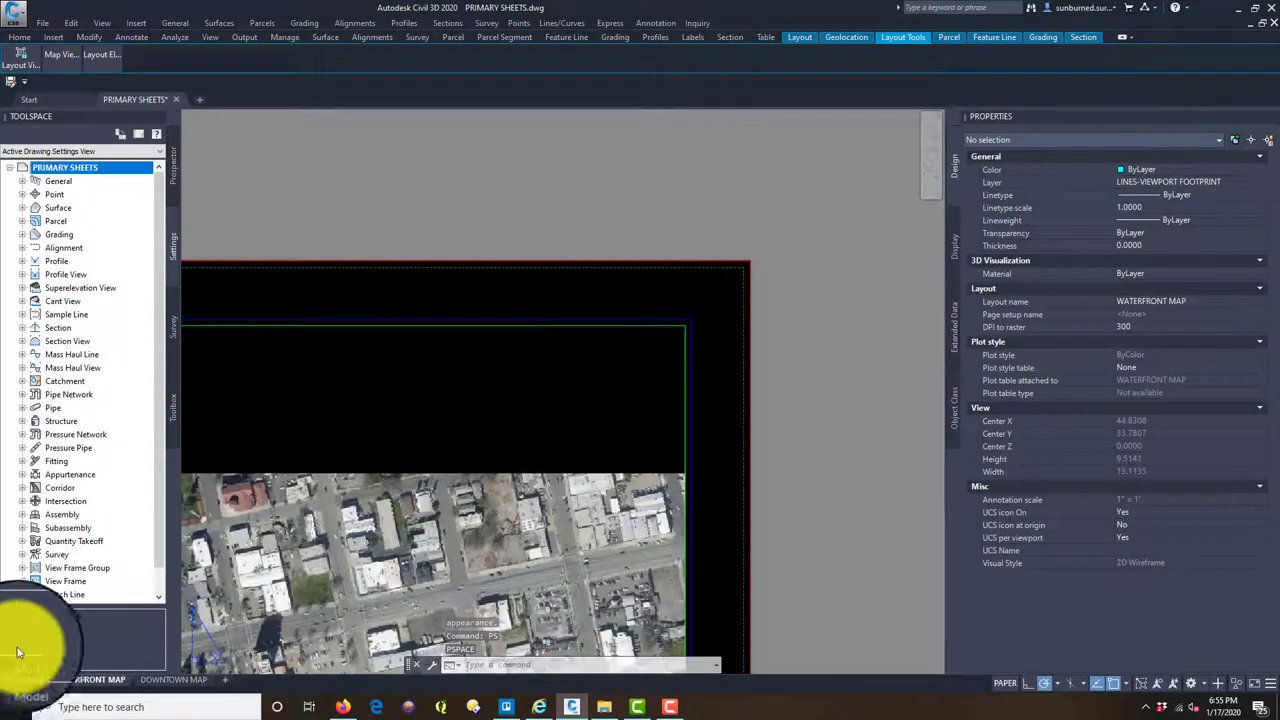
pyautogui.click(27, 680)
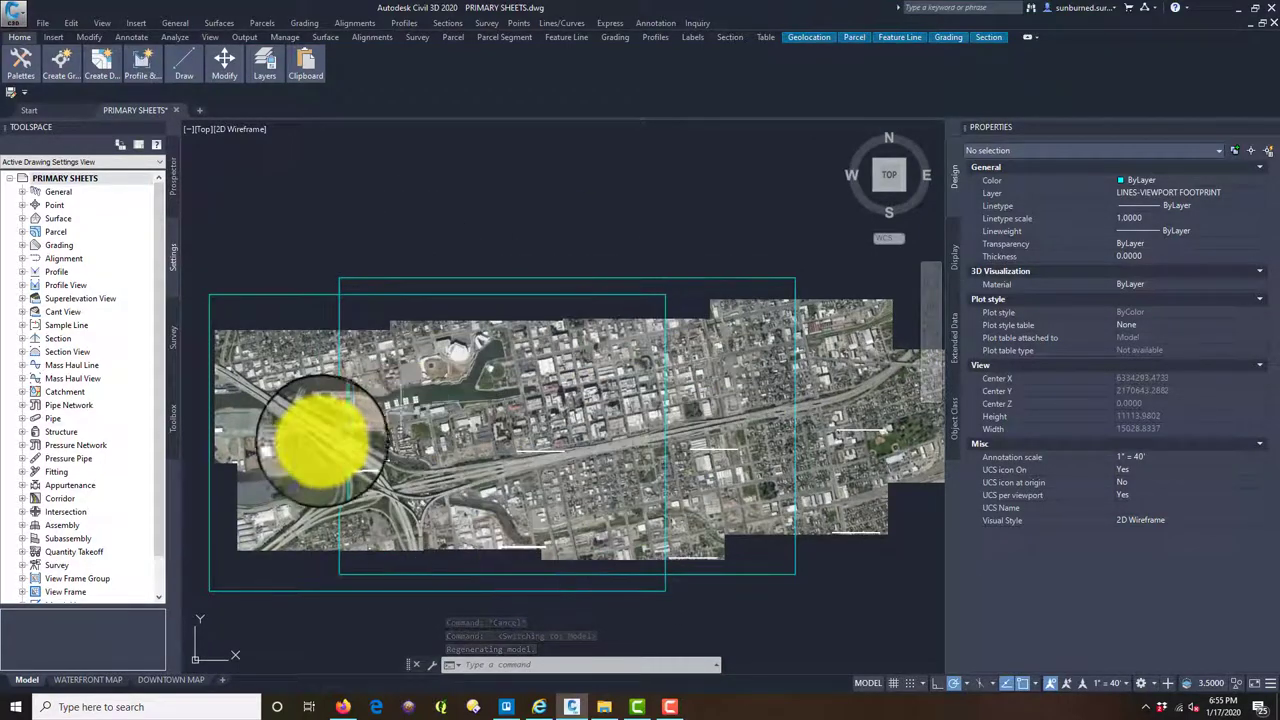
# Turn on the aerial online map in model space around the upper-left corners of the two viewport footprints.
pyautogui.scroll(4, 312, 400)
pyautogui.scroll(-5, 410, 365)
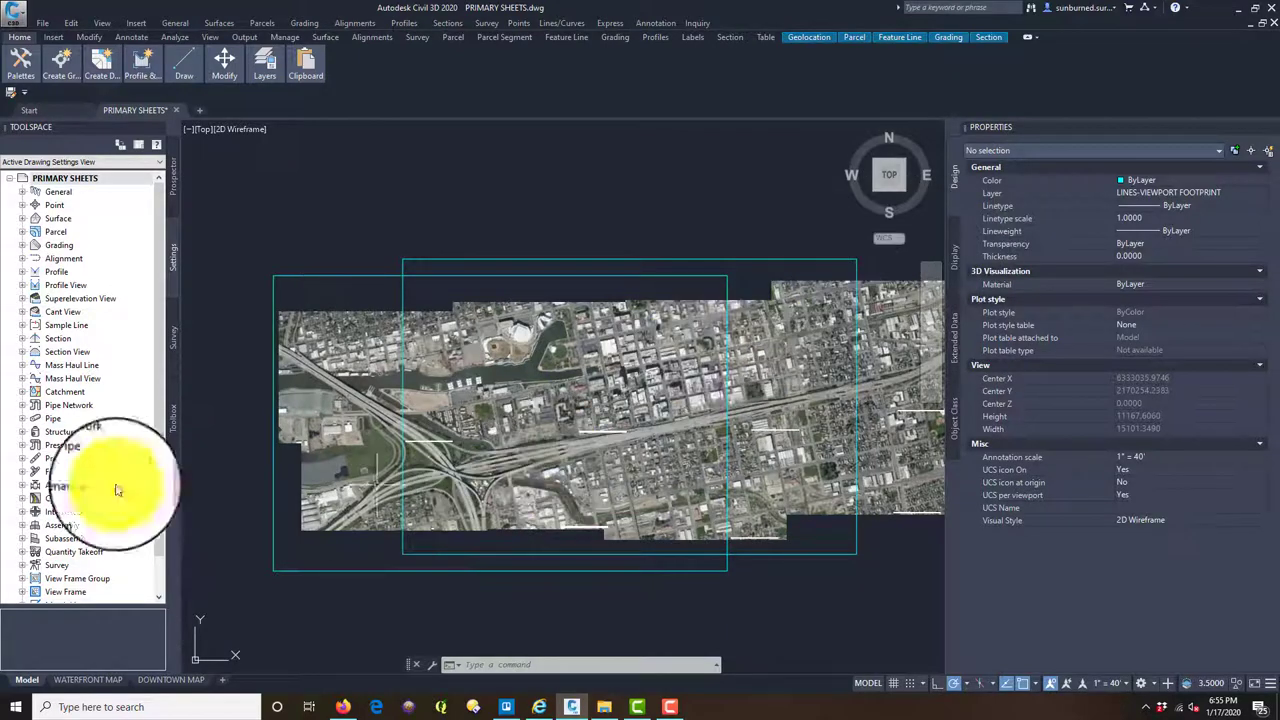
pyautogui.scroll(2, 223, 286)
pyautogui.scroll(-4, 363, 294)
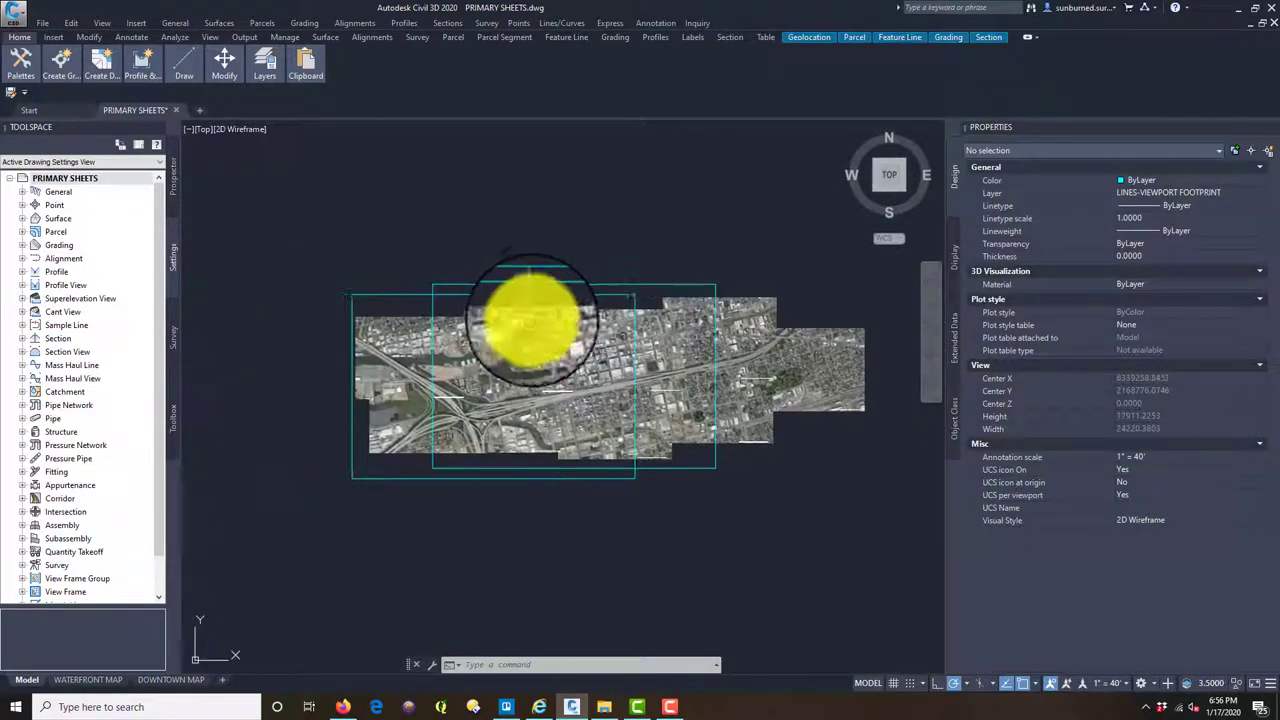
pyautogui.scroll(3, 394, 300)
pyautogui.moveTo(766, 329)
pyautogui.mouseDown(button='middle')
pyautogui.moveTo(752, 475)
pyautogui.moveTo(804, 447)
pyautogui.mouseUp(button='middle')
pyautogui.scroll(2, 650, 451)
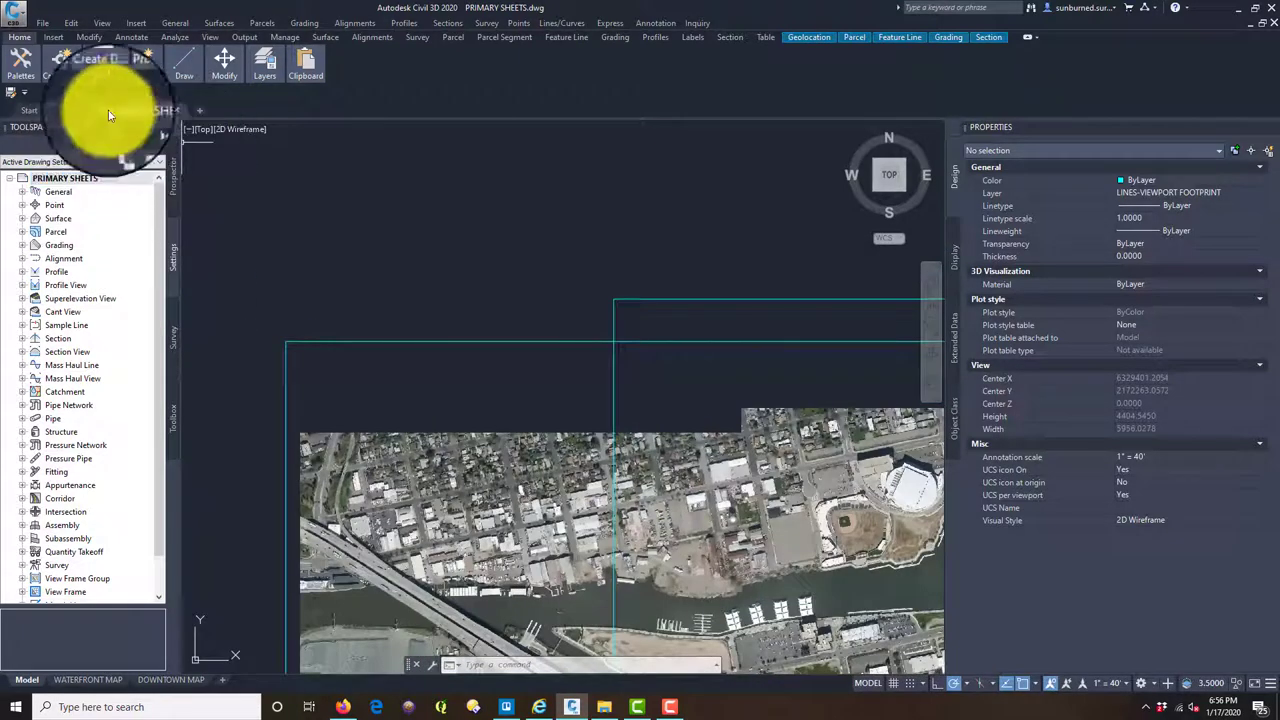
pyautogui.click(809, 38)
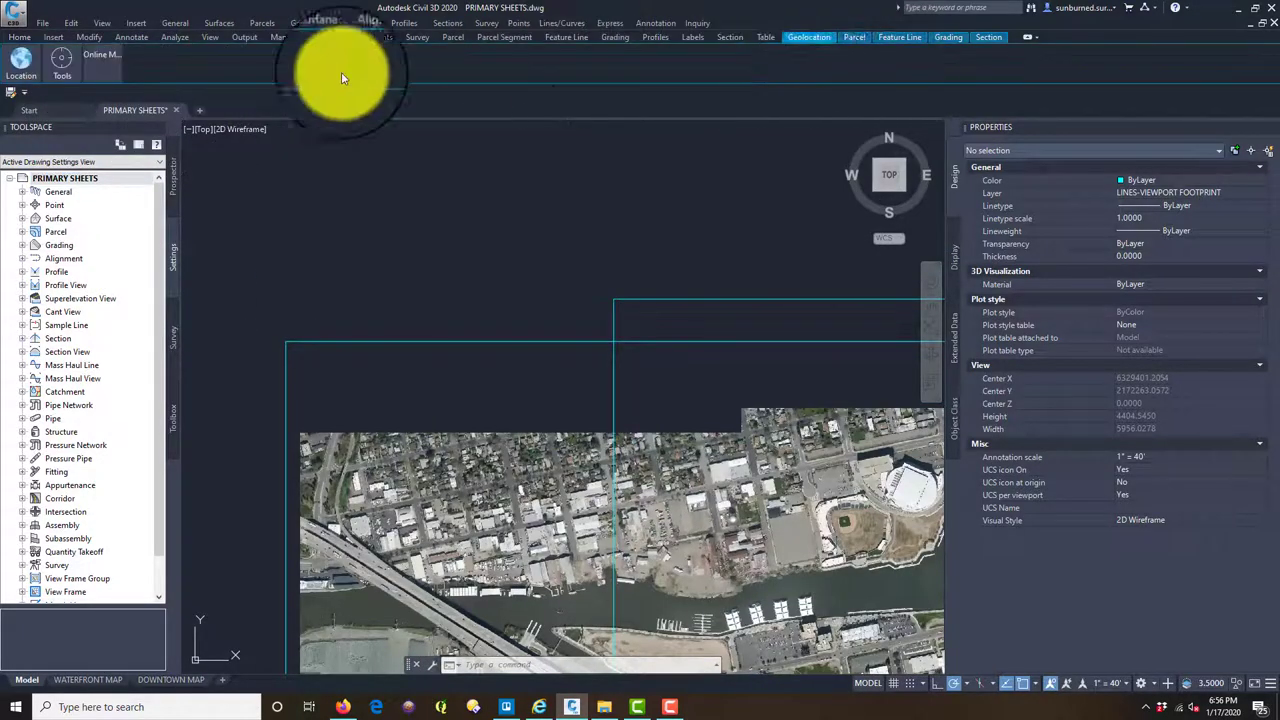
pyautogui.click(111, 68)
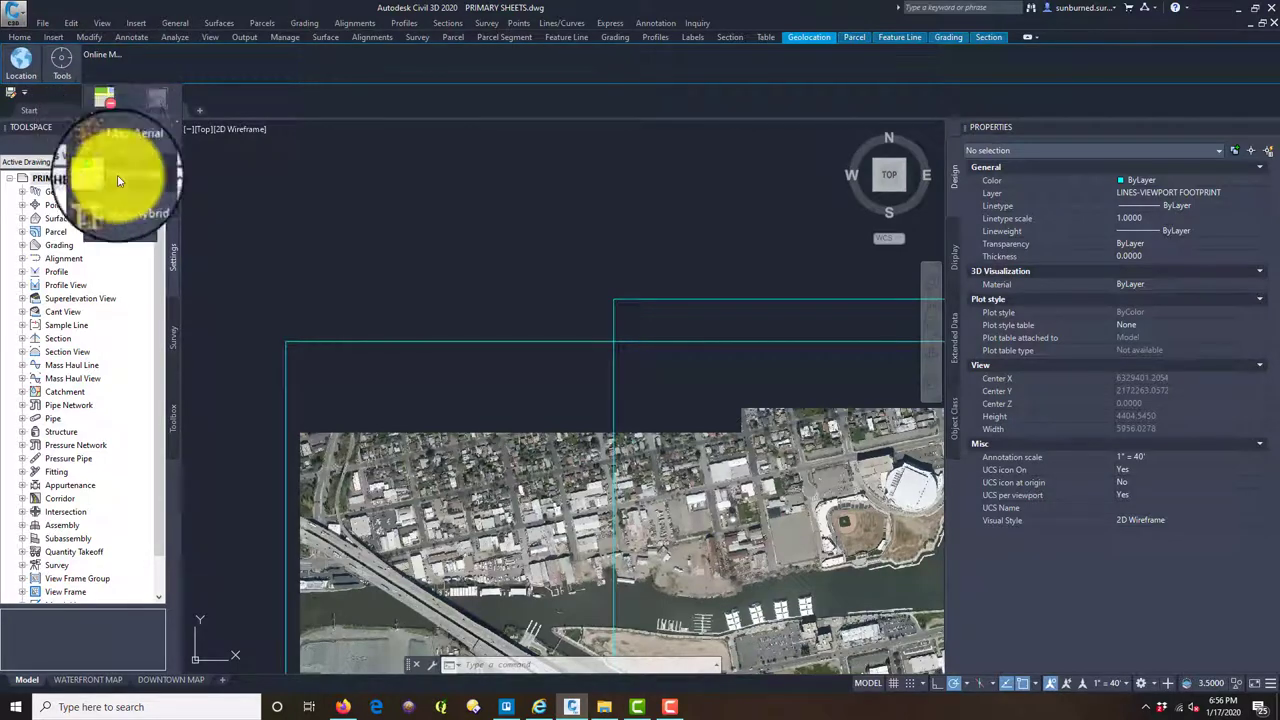
pyautogui.click(114, 152)
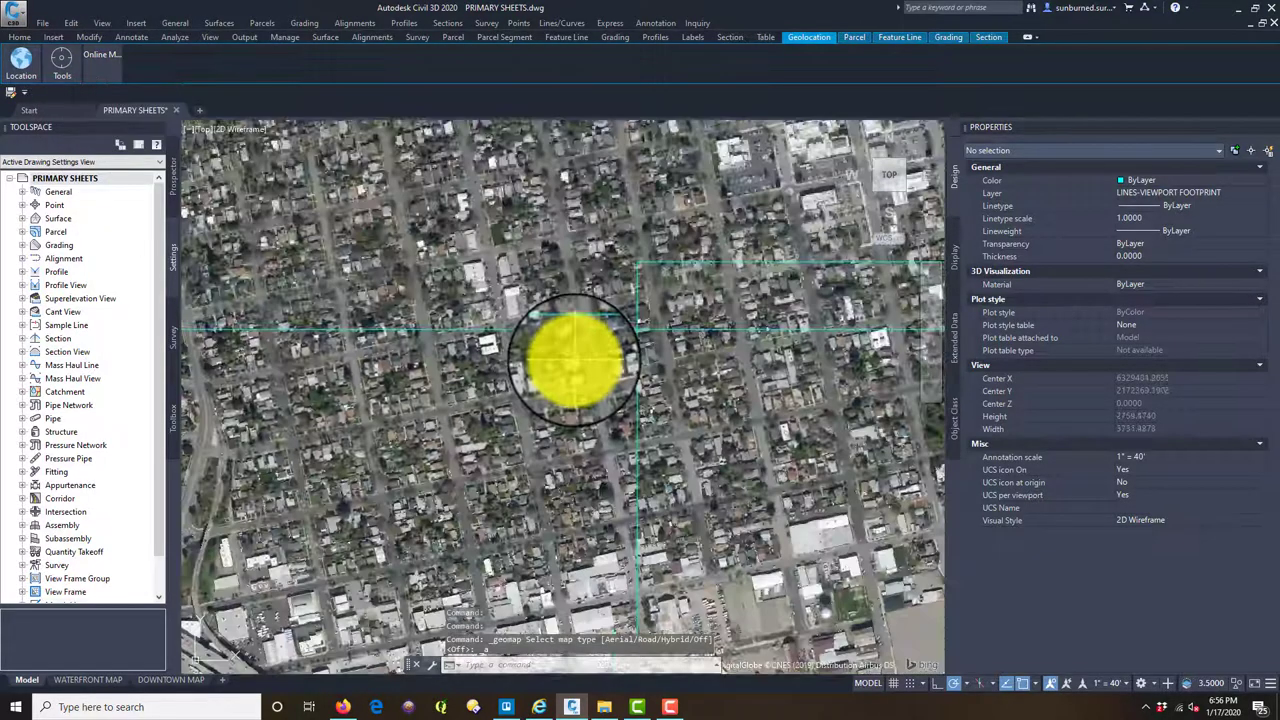
# Capture the aerial map viewport by viewport along the northern edges of both footprints, from the western corner to the eastern corner.
pyautogui.moveTo(519, 413)
pyautogui.mouseDown(button='middle')
pyautogui.moveTo(580, 357)
pyautogui.moveTo(623, 366)
pyautogui.moveTo(631, 384)
pyautogui.mouseUp(button='middle')
pyautogui.click(166, 100)
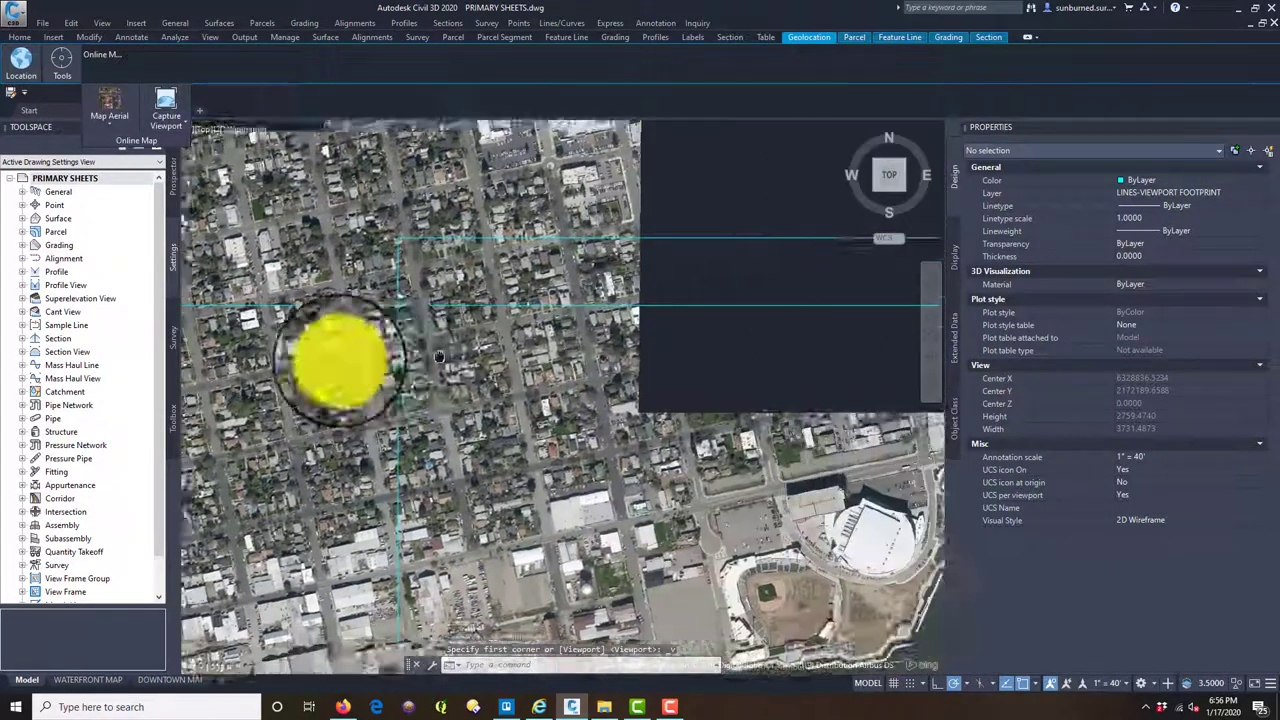
pyautogui.moveTo(340, 360)
pyautogui.mouseDown(button='middle')
pyautogui.moveTo(666, 371)
pyautogui.moveTo(457, 437)
pyautogui.moveTo(709, 409)
pyautogui.moveTo(685, 420)
pyautogui.mouseUp(button='middle')
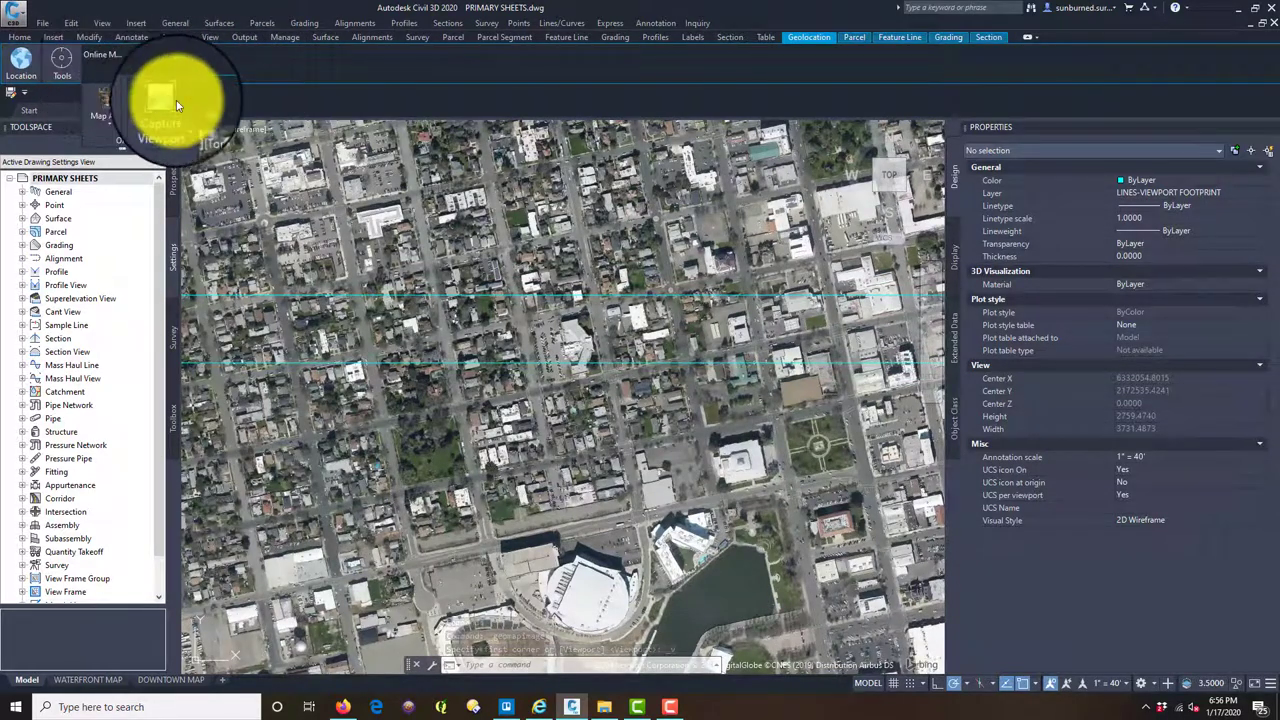
pyautogui.moveTo(888, 345); pyautogui.dragTo(150, 348, button='middle')
pyautogui.moveTo(106, 64)
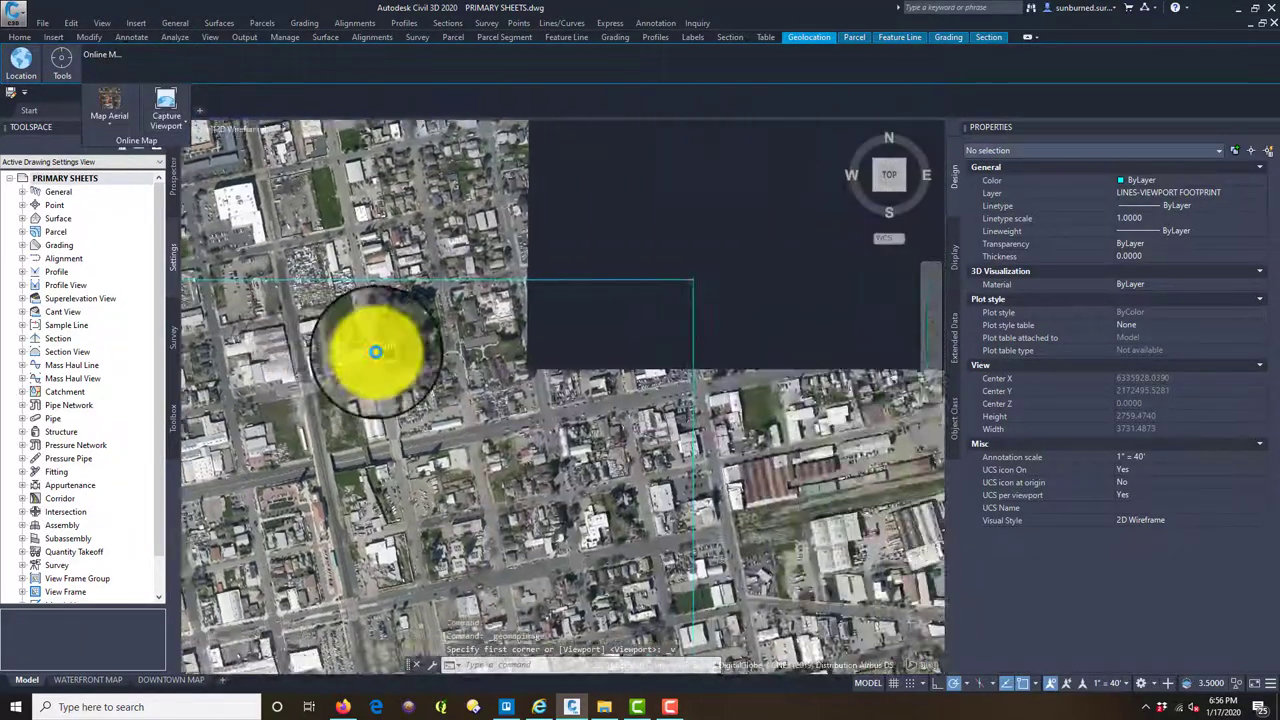
pyautogui.moveTo(422, 364)
pyautogui.mouseDown(button='middle')
pyautogui.moveTo(250, 349)
pyautogui.moveTo(429, 343)
pyautogui.moveTo(427, 355)
pyautogui.mouseUp(button='middle')
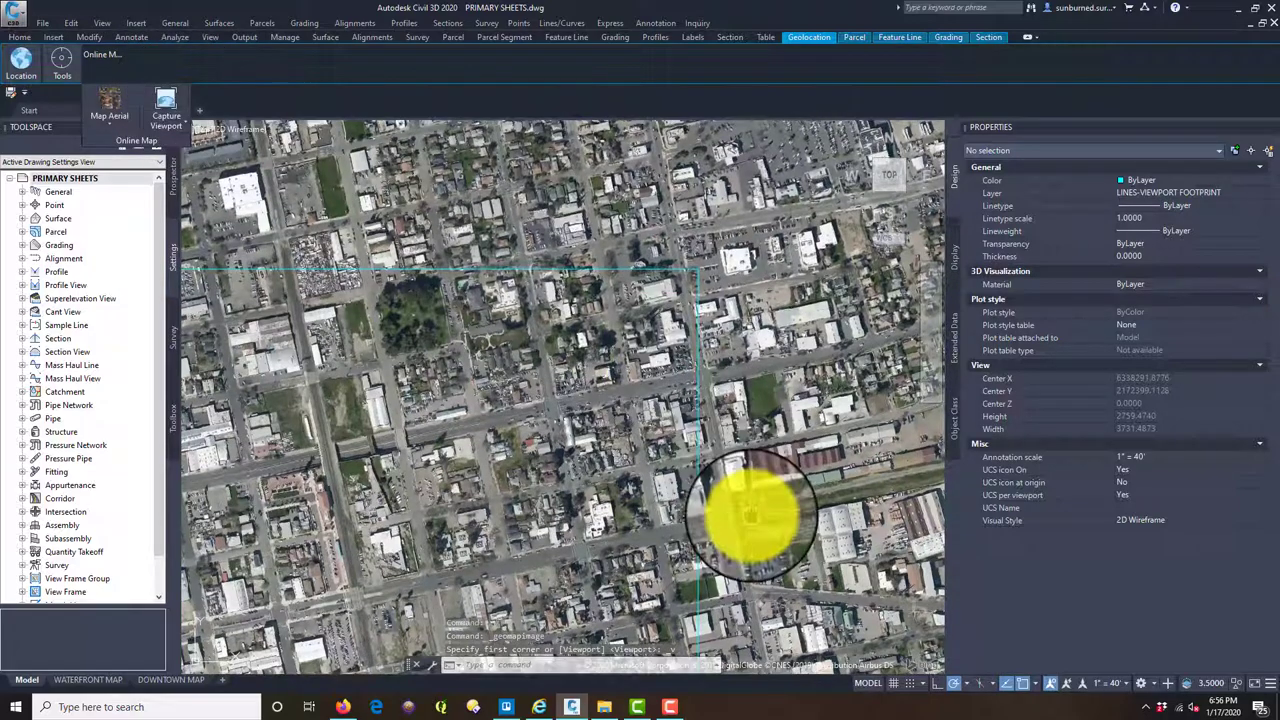
# Capture aerial map images down the eastern side of the DOWNTOWN MAP footprint to its lower-right corner.
pyautogui.moveTo(745, 510); pyautogui.dragTo(733, 150, button='middle')
pyautogui.moveTo(793, 510); pyautogui.dragTo(800, 191, button='middle')
pyautogui.moveTo(777, 469); pyautogui.dragTo(762, 326, button='middle')
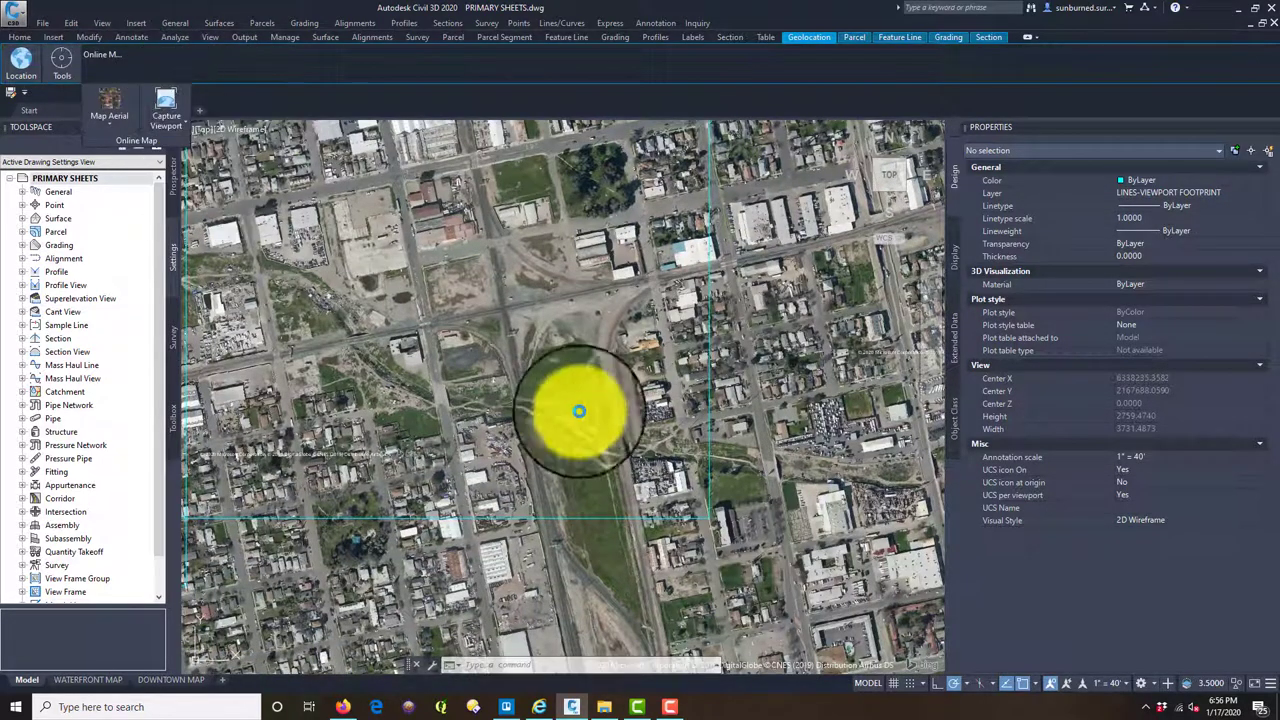
# Capture aerial map images westward along the footprints' southern edges to the lower-left corner, and turn the online map off.
pyautogui.moveTo(571, 416); pyautogui.dragTo(1071, 349, button='middle')
pyautogui.moveTo(500, 357); pyautogui.dragTo(912, 331, button='middle')
pyautogui.moveTo(711, 290); pyautogui.dragTo(561, 279, button='middle')
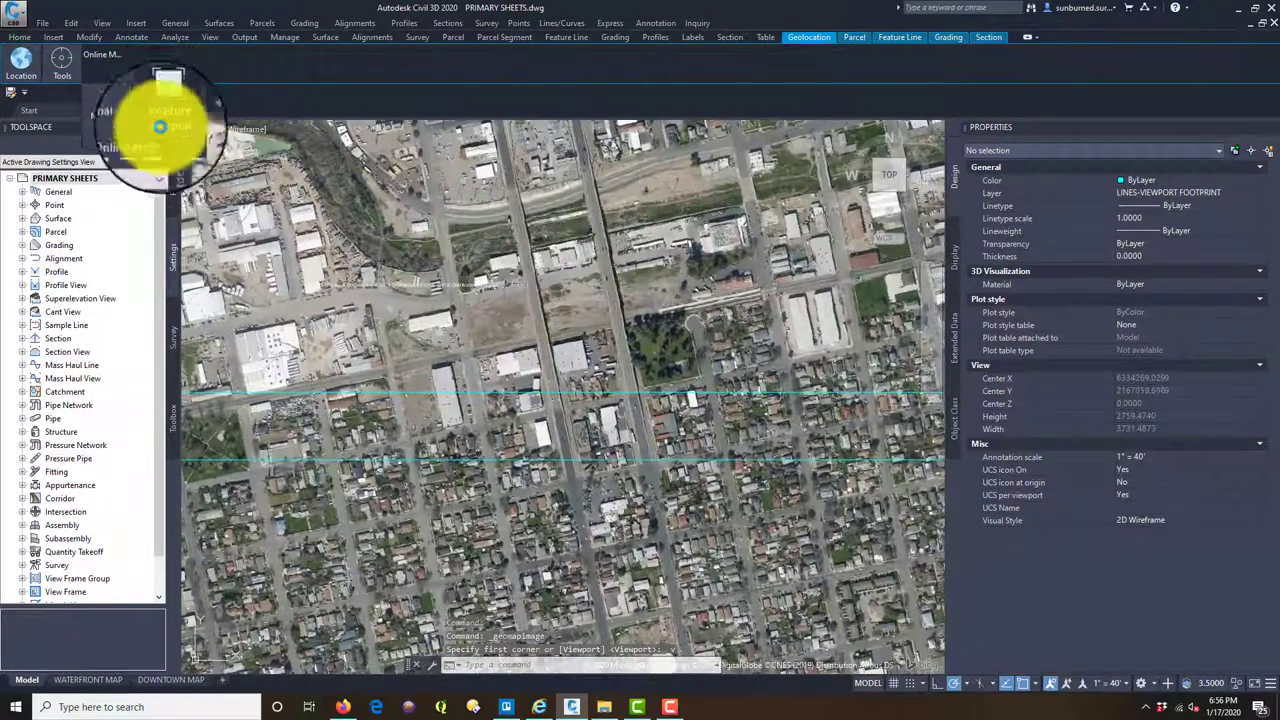
pyautogui.moveTo(390, 275); pyautogui.dragTo(1022, 321, button='middle')
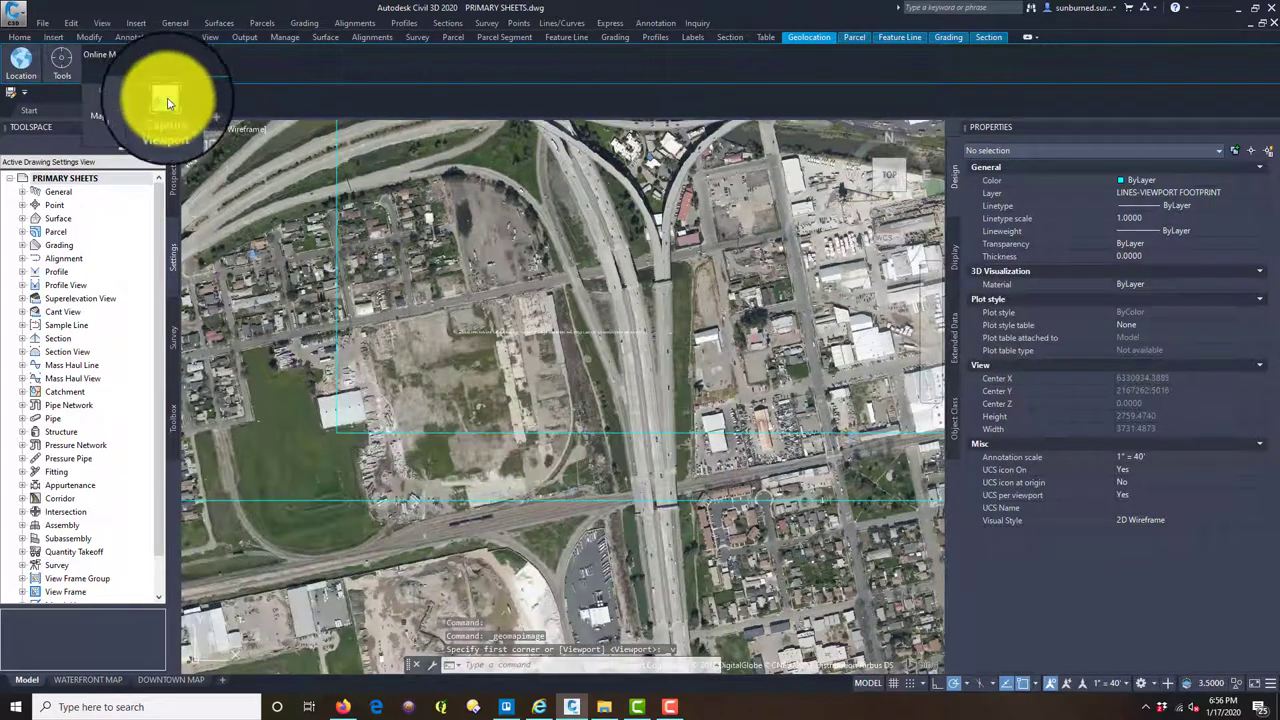
pyautogui.moveTo(467, 388); pyautogui.dragTo(966, 366, button='middle')
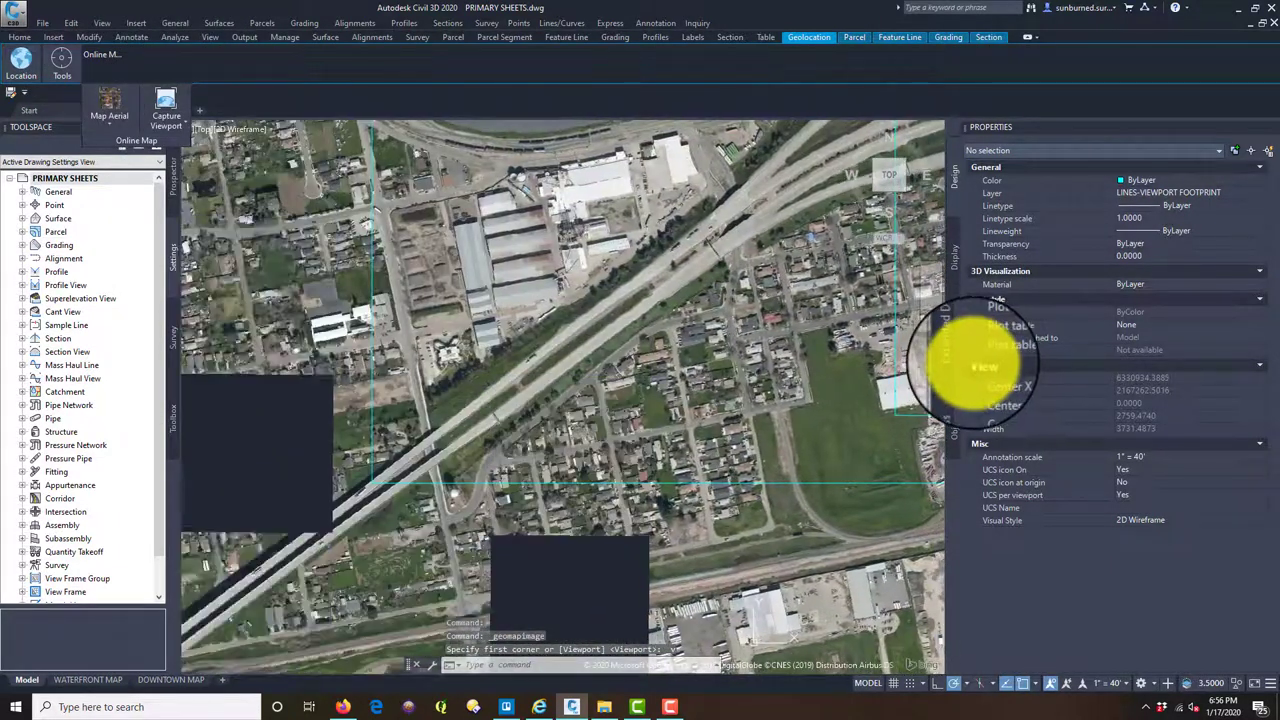
pyautogui.click(164, 101)
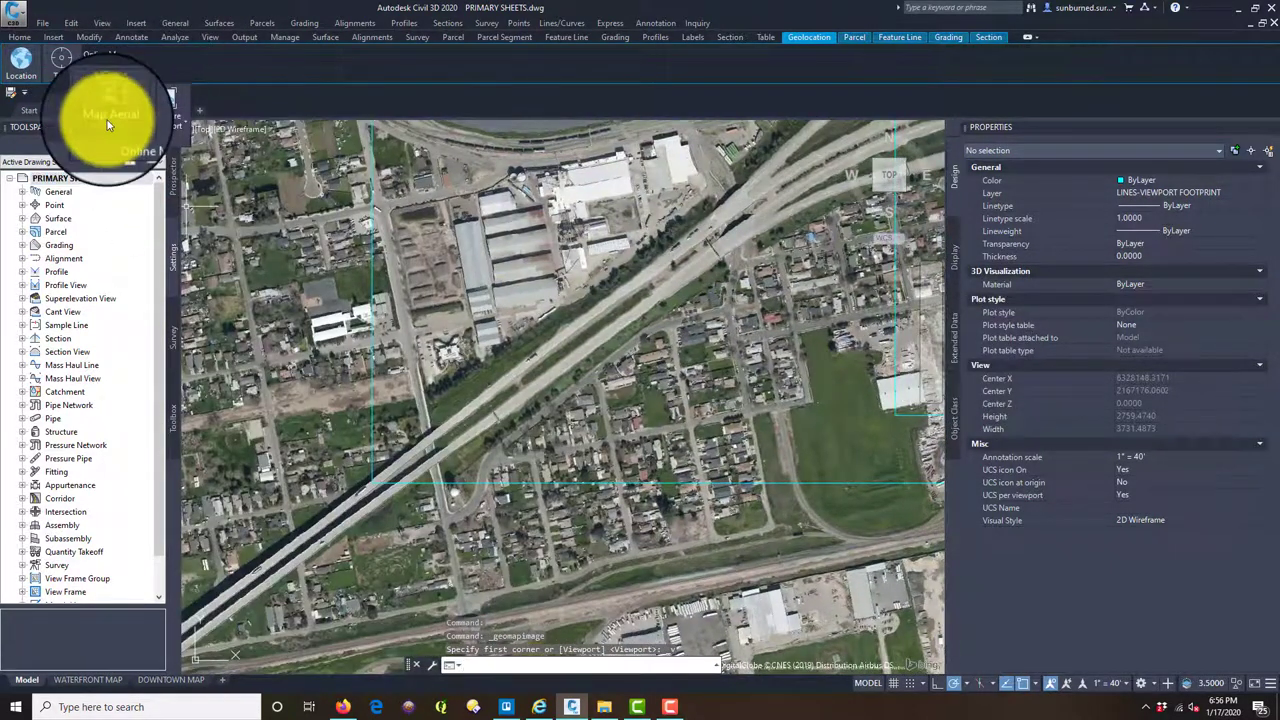
pyautogui.click(122, 224)
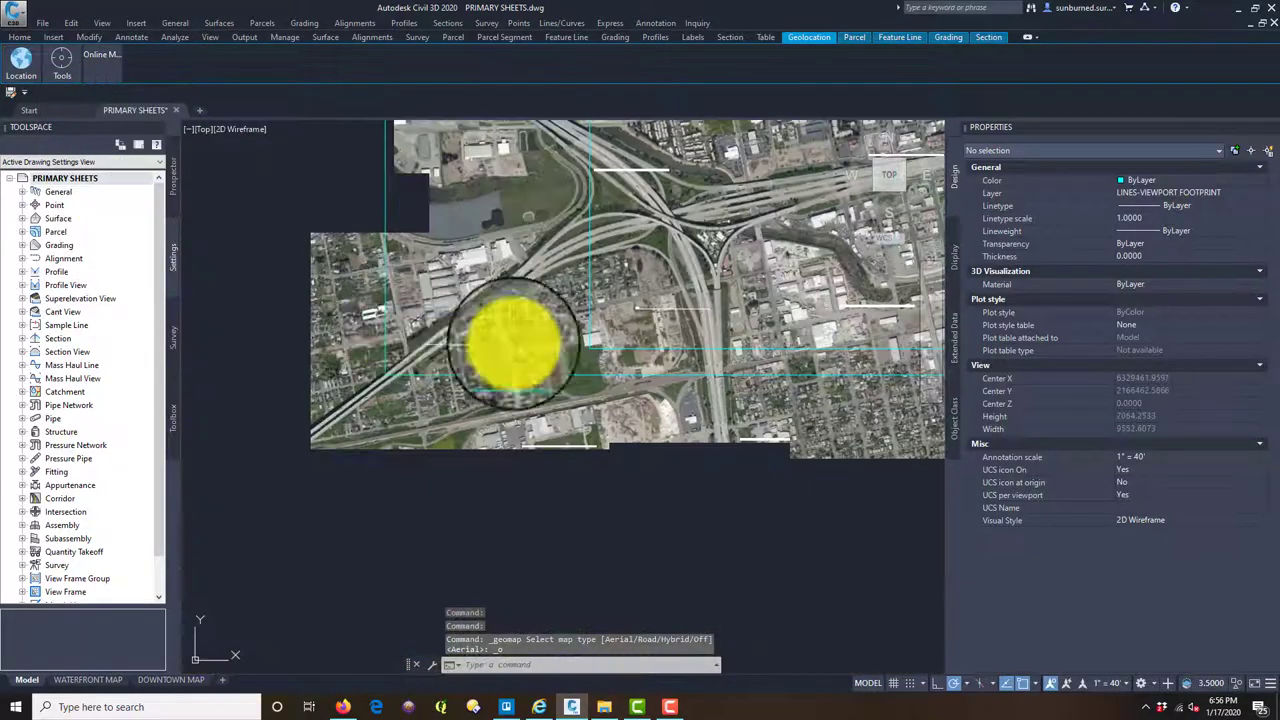
# Delete the captured map images crossing the middle of the footprints' southern edges and the northern edges above the waterfront arena.
pyautogui.moveTo(590, 330); pyautogui.dragTo(334, 466, button='middle')
pyautogui.scroll(-2, 374, 434)
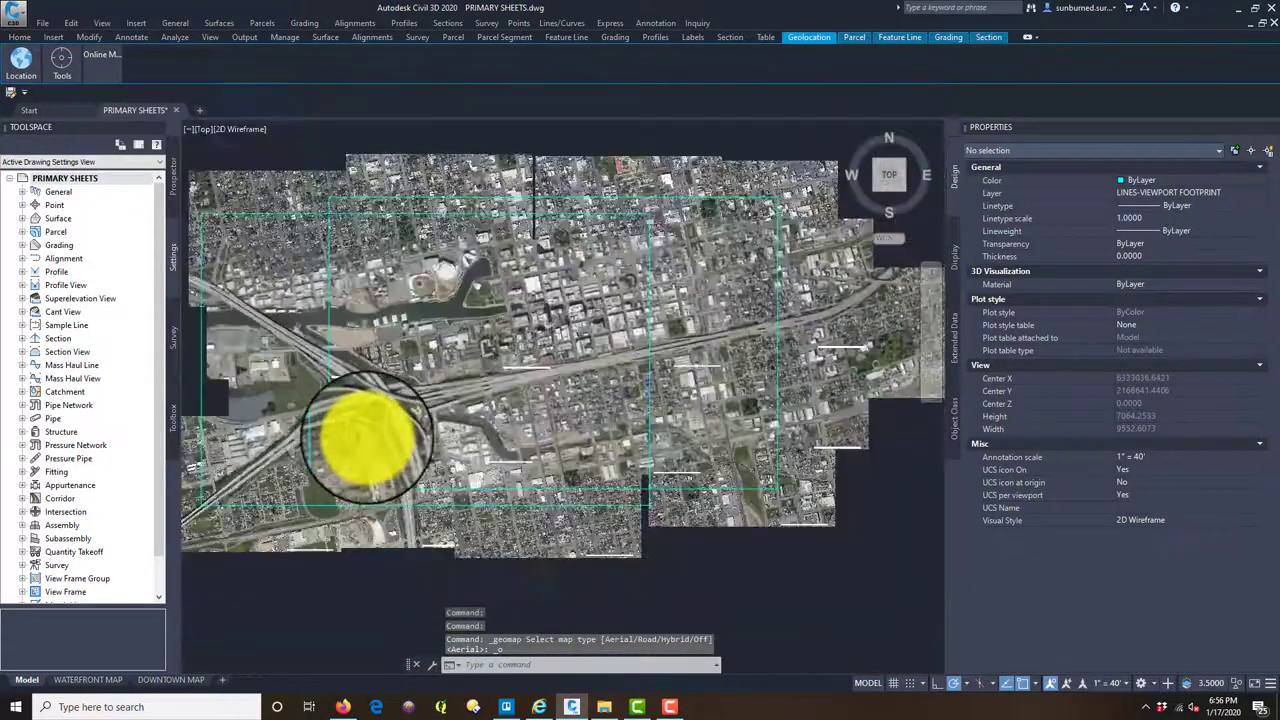
pyautogui.moveTo(398, 428); pyautogui.dragTo(593, 418, button='middle')
pyautogui.scroll(4, 809, 543)
pyautogui.scroll(-2, 749, 457)
pyautogui.scroll(1, 768, 490)
pyautogui.moveTo(771, 488); pyautogui.dragTo(720, 484, button='middle')
pyautogui.click(762, 510)
pyautogui.click(750, 506)
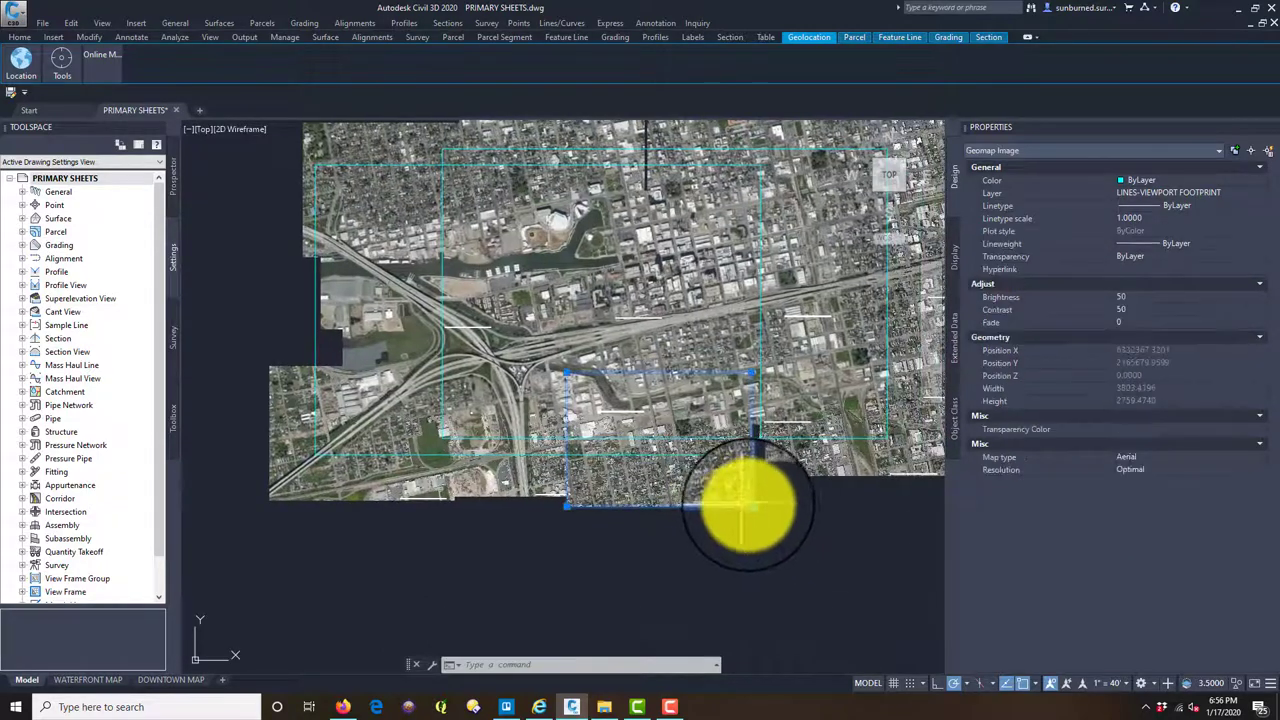
pyautogui.press('Delete')
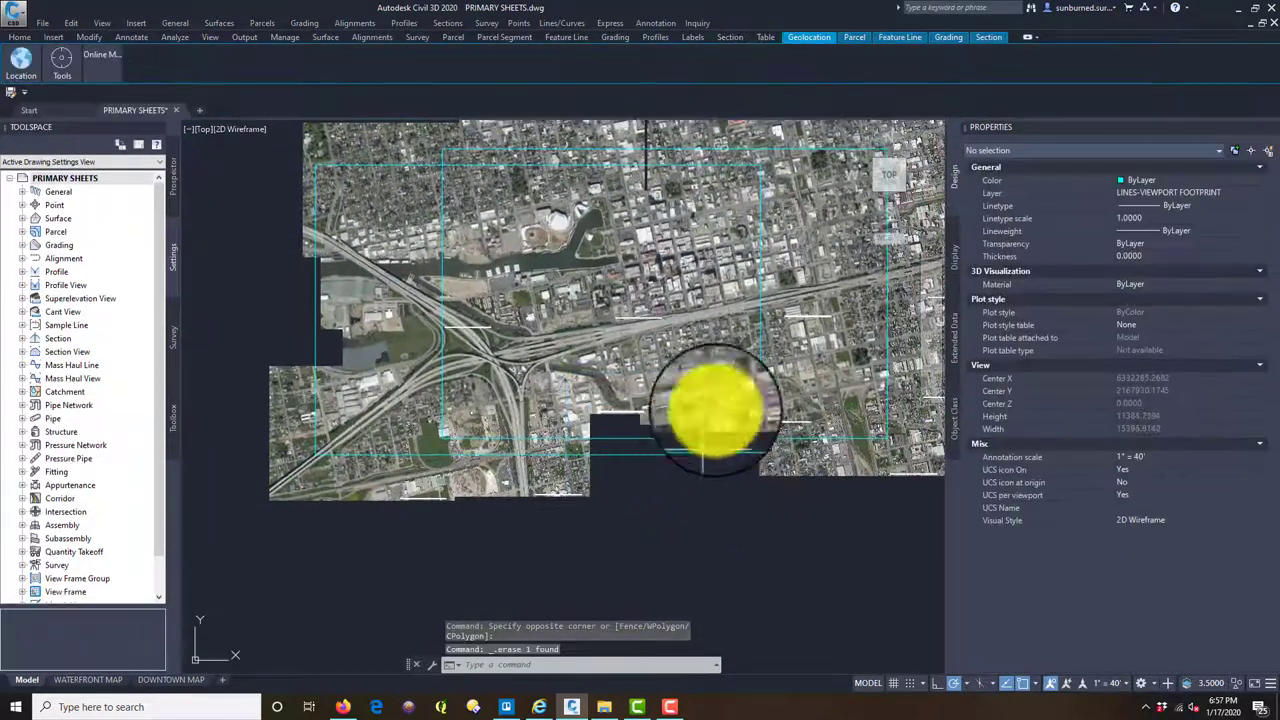
pyautogui.moveTo(654, 267); pyautogui.dragTo(714, 457, button='middle')
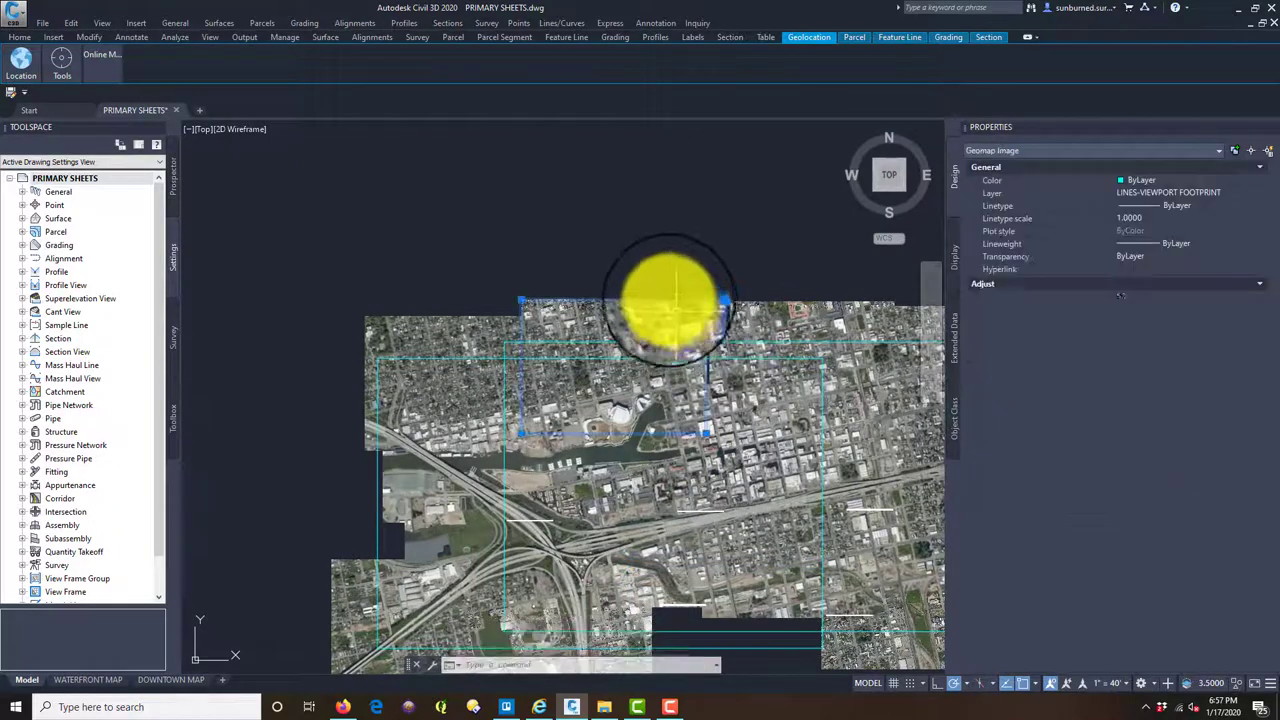
pyautogui.scroll(2, 618, 346)
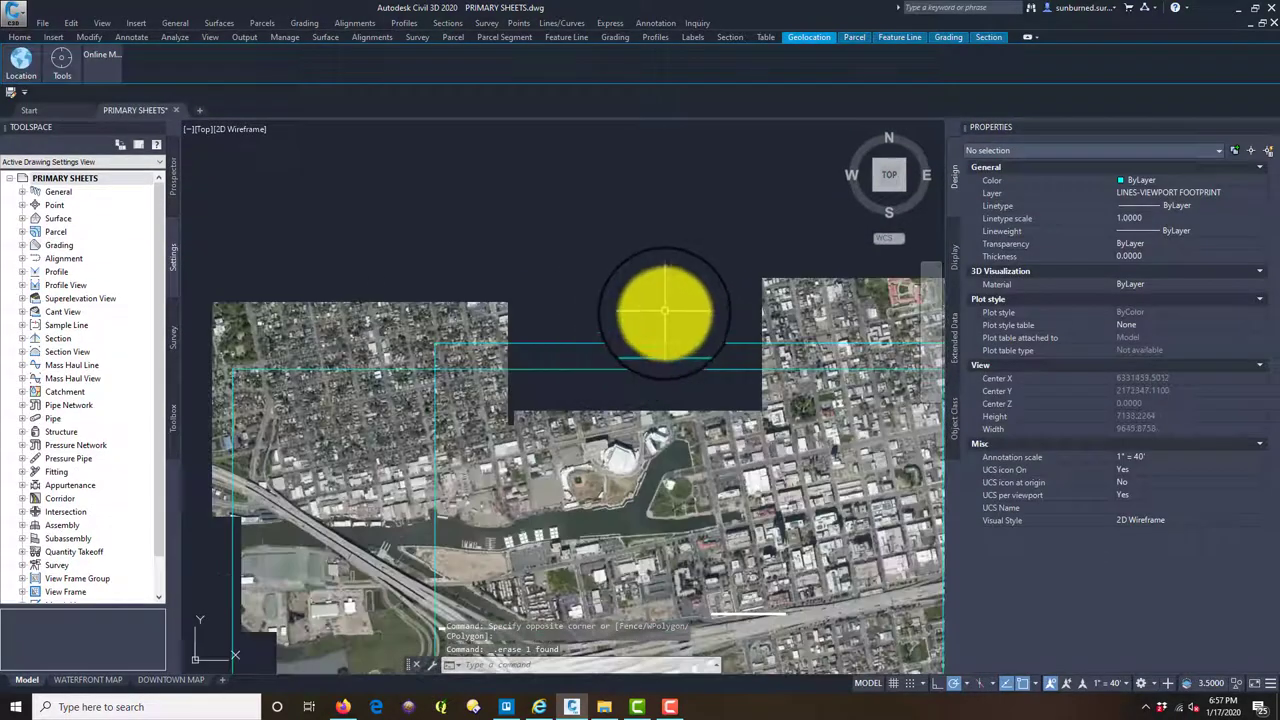
# Capture the aerial map across the gap in the footprints' northern edges above the waterfront arena, and turn the online map off.
pyautogui.scroll(2, 650, 320)
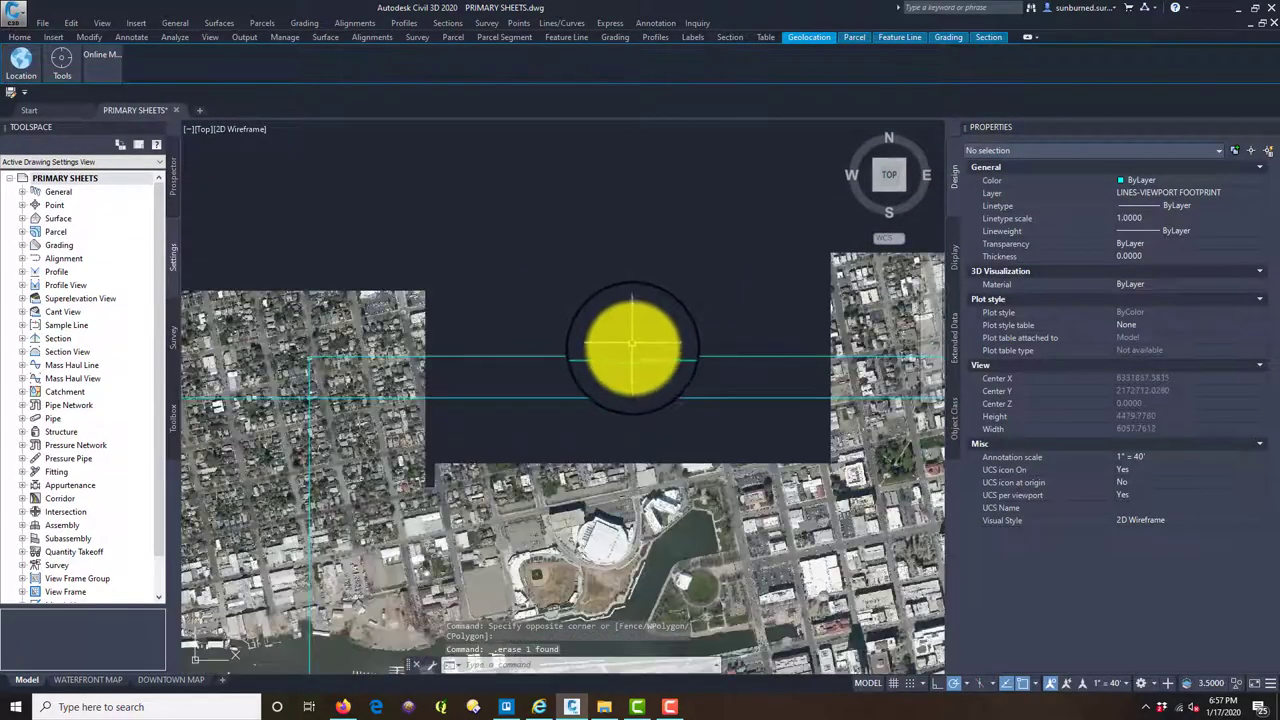
pyautogui.moveTo(623, 343); pyautogui.dragTo(571, 358, button='middle')
pyautogui.scroll(2, 571, 358)
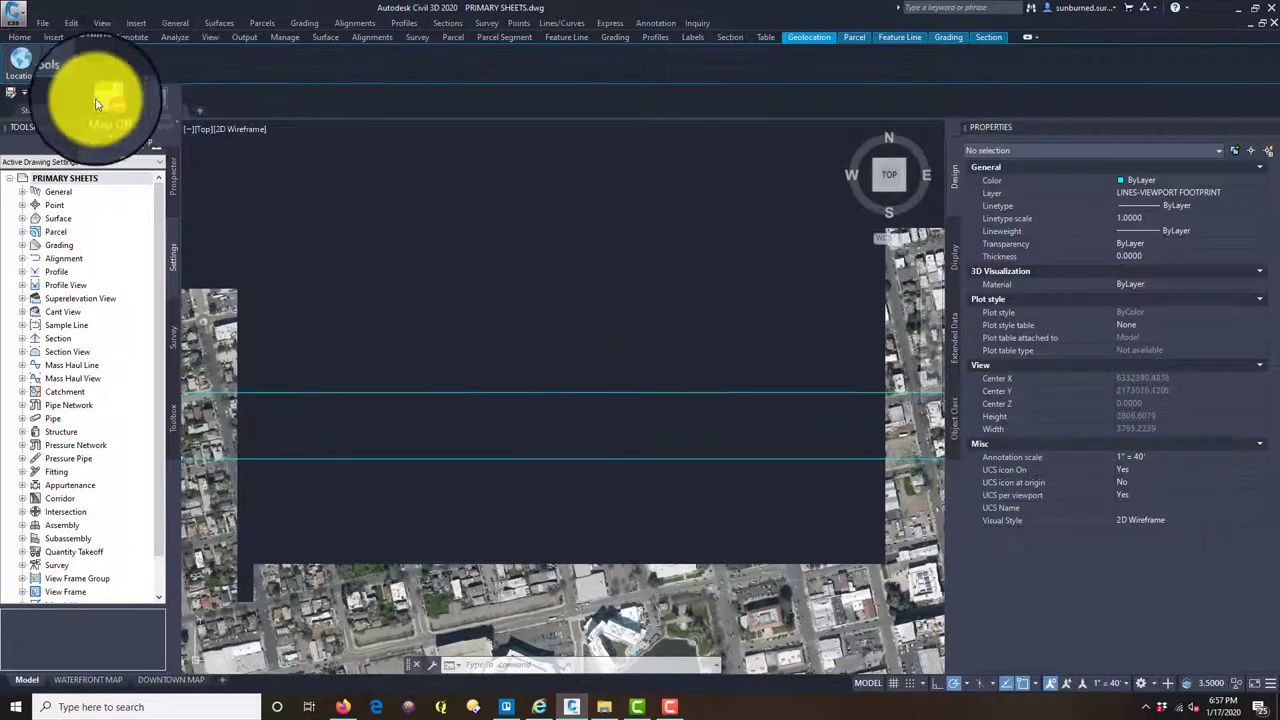
pyautogui.click(107, 148)
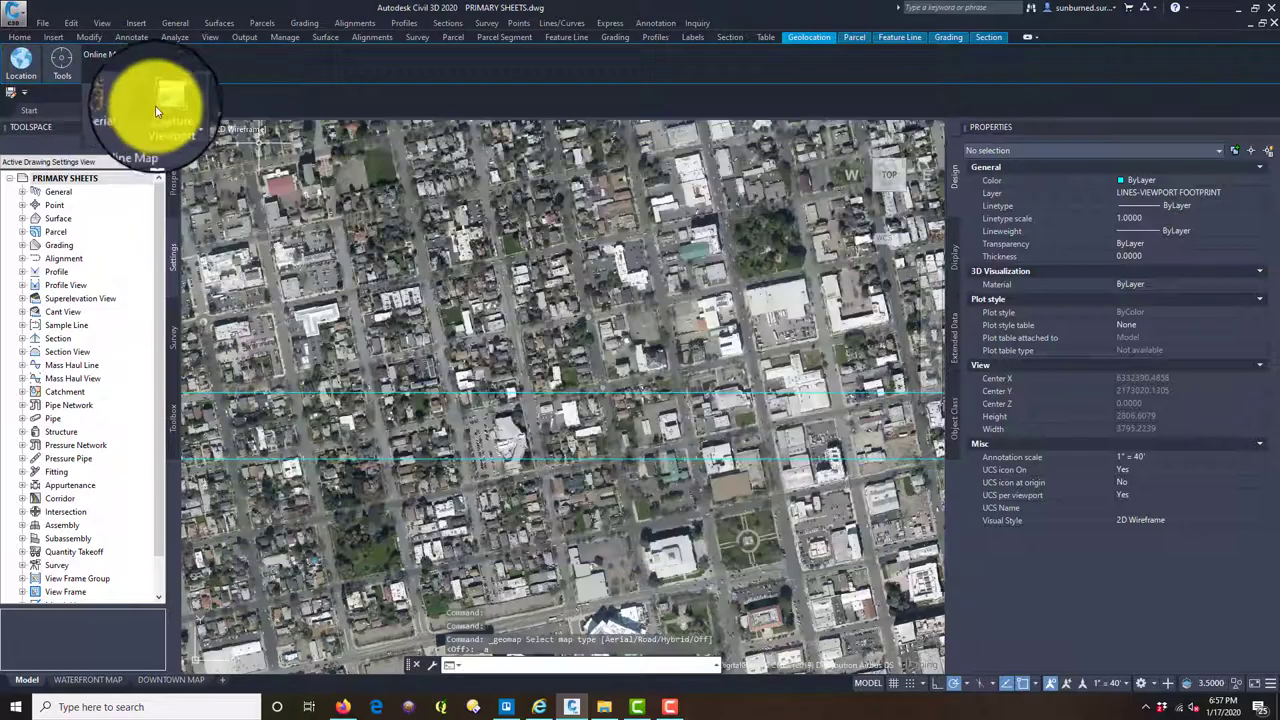
pyautogui.click(108, 116)
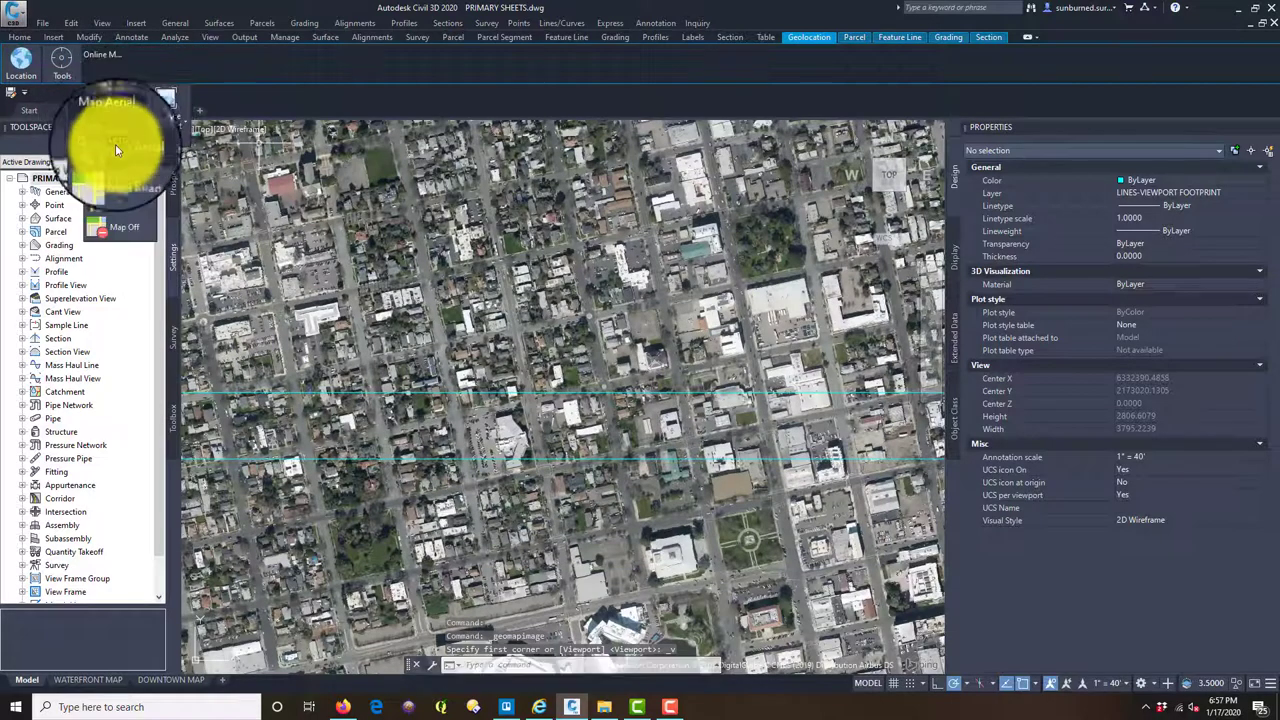
pyautogui.click(115, 228)
# Capture the aerial map over the empty area at the WATERFRONT MAP footprint's western edge, and turn the online map off.
pyautogui.moveTo(378, 515); pyautogui.dragTo(850, 300, button='middle')
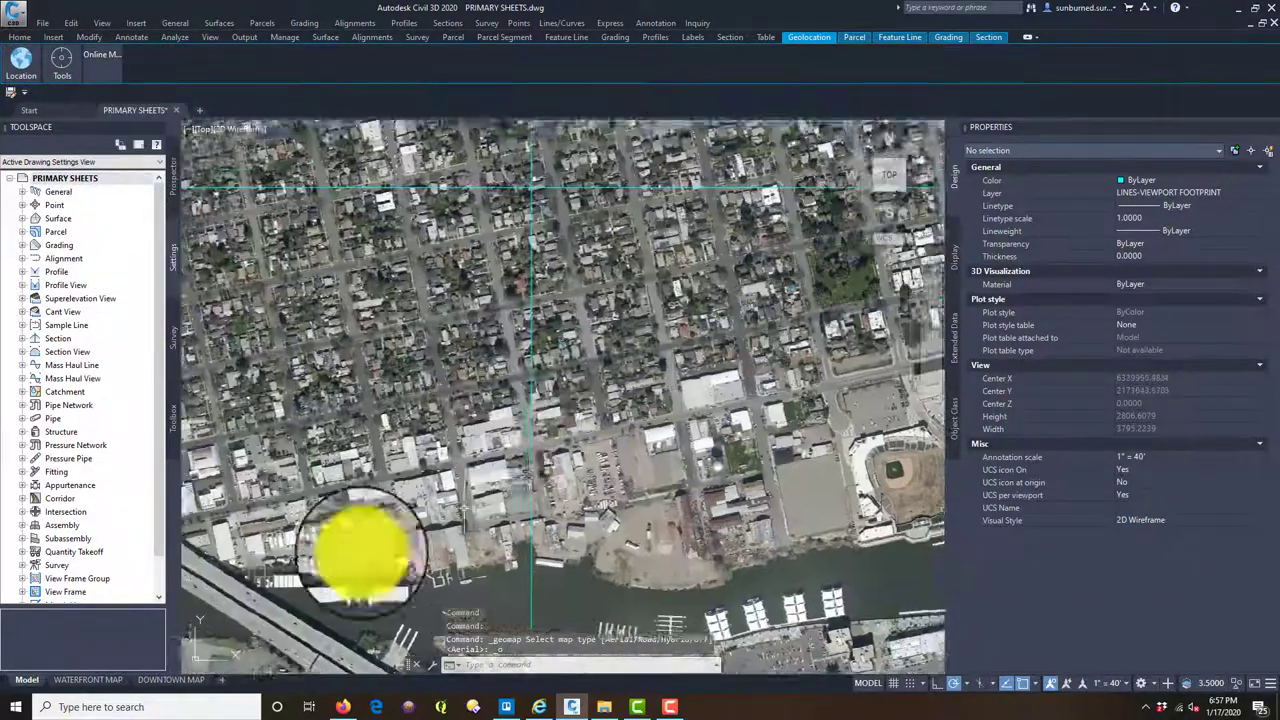
pyautogui.moveTo(357, 562)
pyautogui.mouseDown(button='middle')
pyautogui.moveTo(564, 420)
pyautogui.moveTo(549, 277)
pyautogui.moveTo(589, 357)
pyautogui.moveTo(666, 306)
pyautogui.moveTo(680, 312)
pyautogui.mouseUp(button='middle')
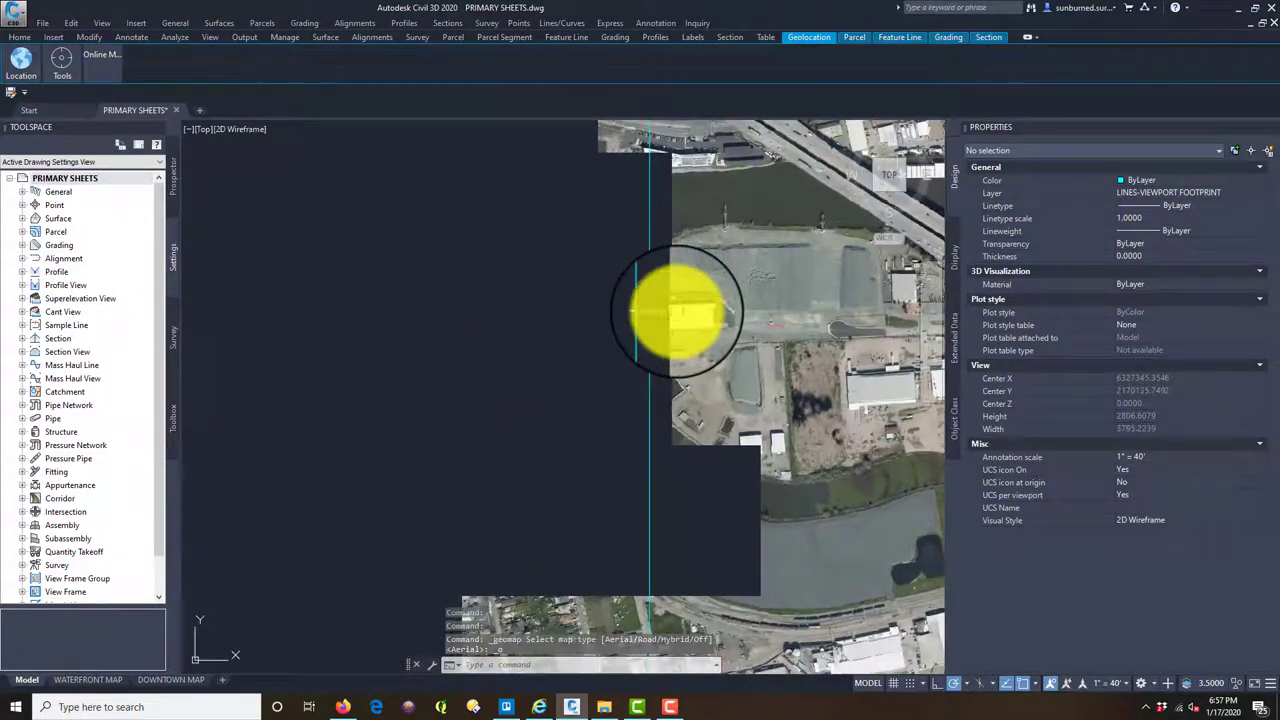
pyautogui.click(113, 68)
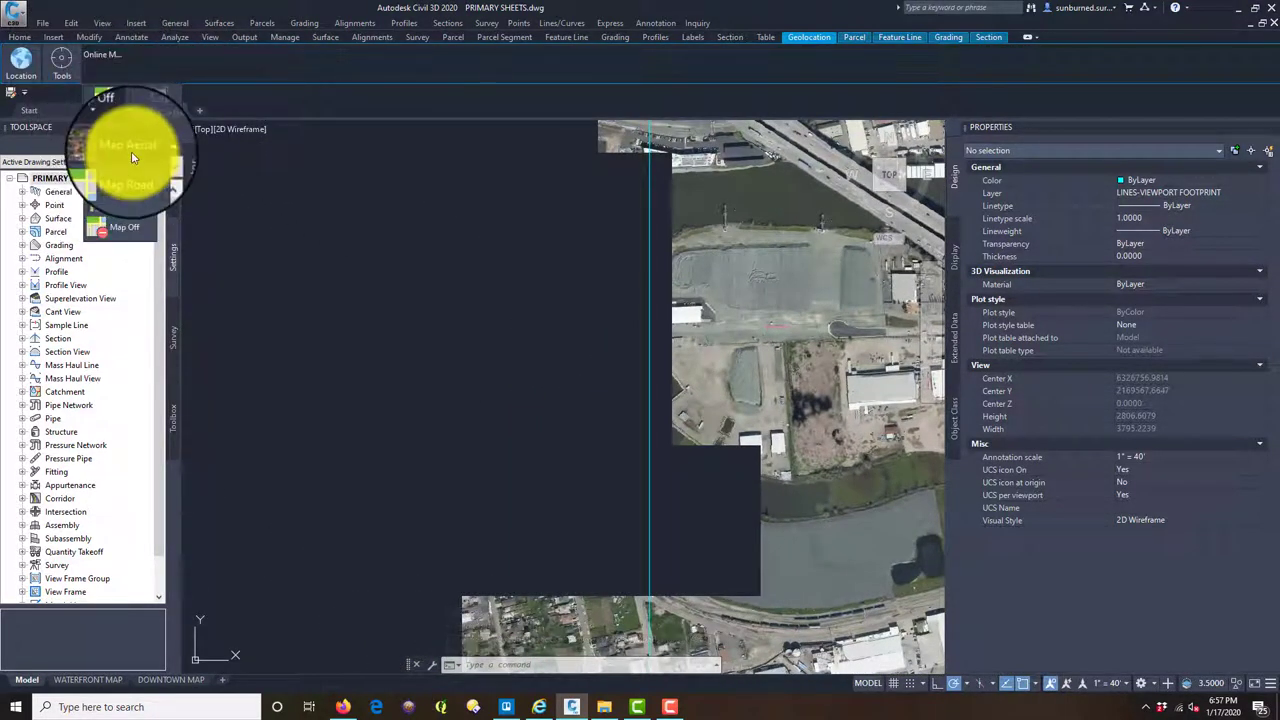
pyautogui.click(131, 151)
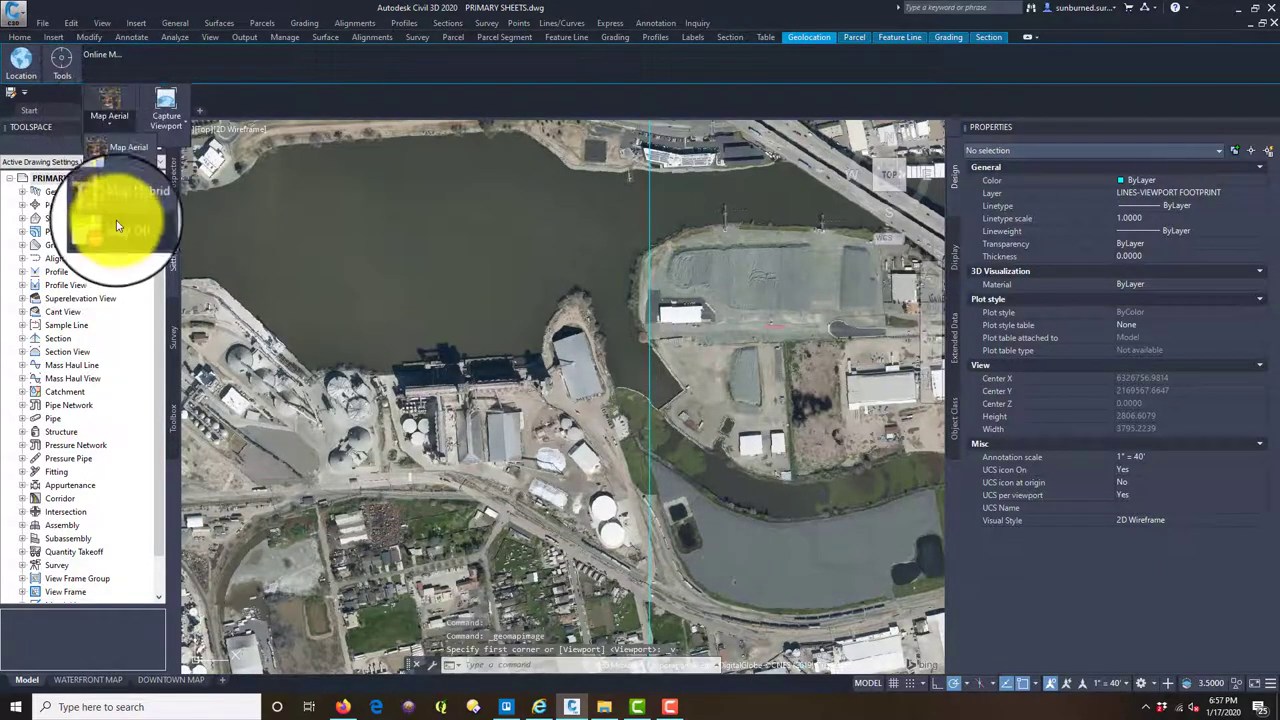
pyautogui.click(118, 227)
# Capture the aerial map across the gap in the middle of the footprints' southern edges, and turn the online map off.
pyautogui.scroll(-4, 272, 239)
pyautogui.scroll(8, 565, 370)
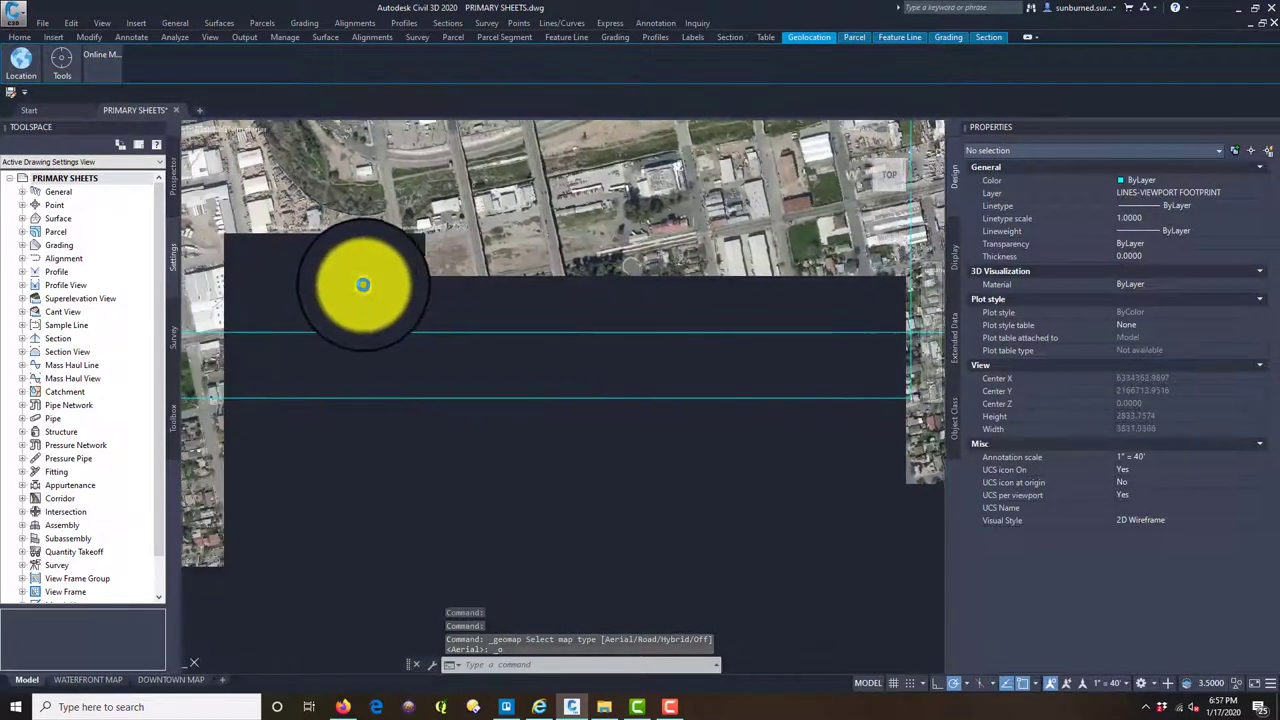
pyautogui.click(112, 73)
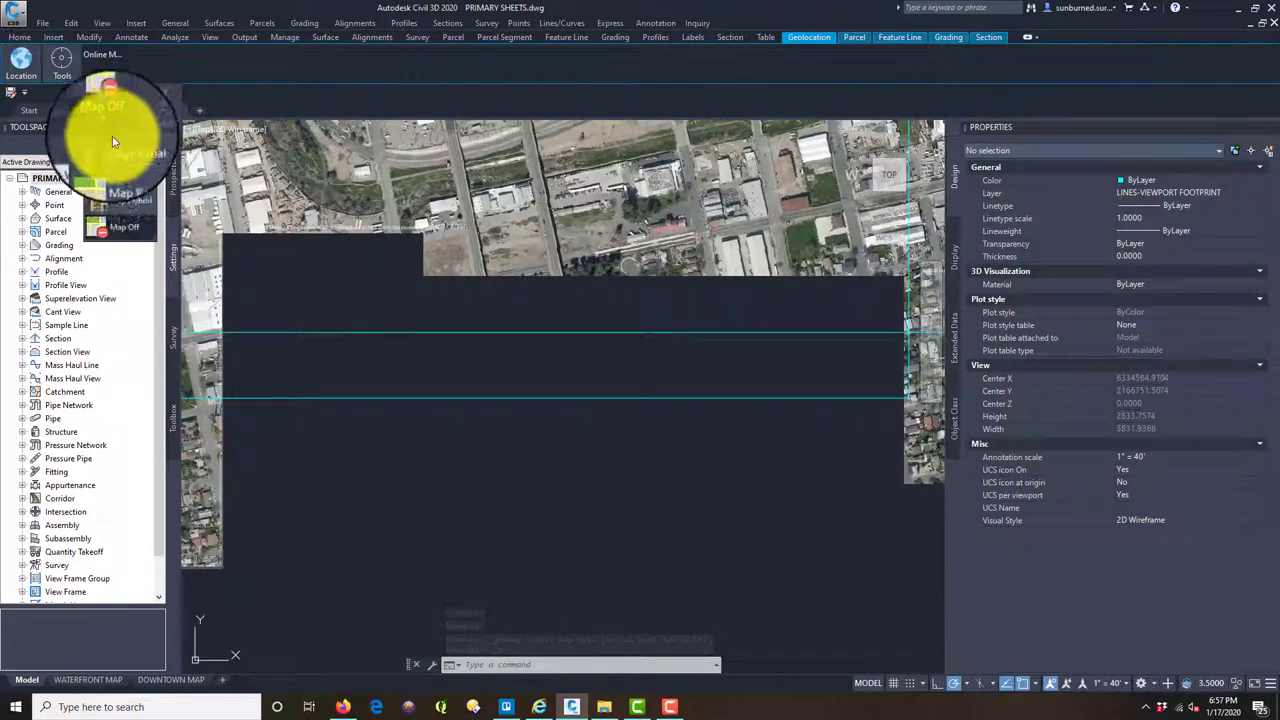
pyautogui.click(133, 158)
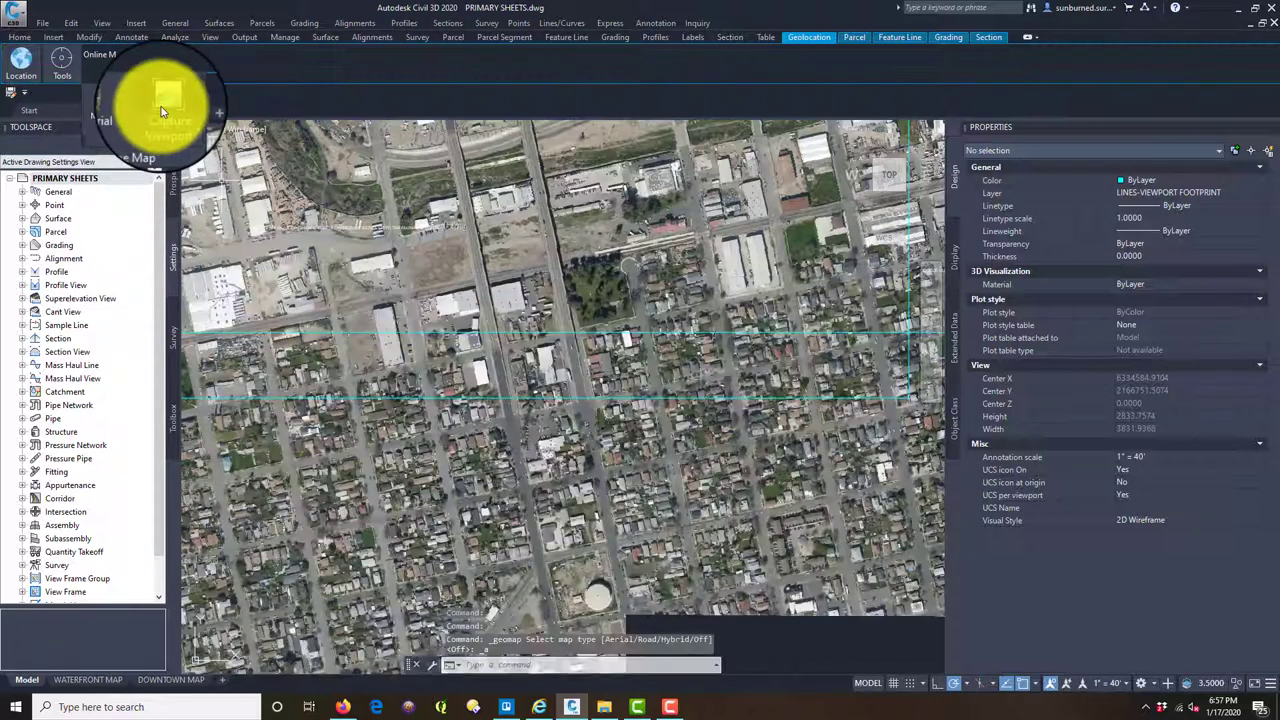
pyautogui.click(103, 123)
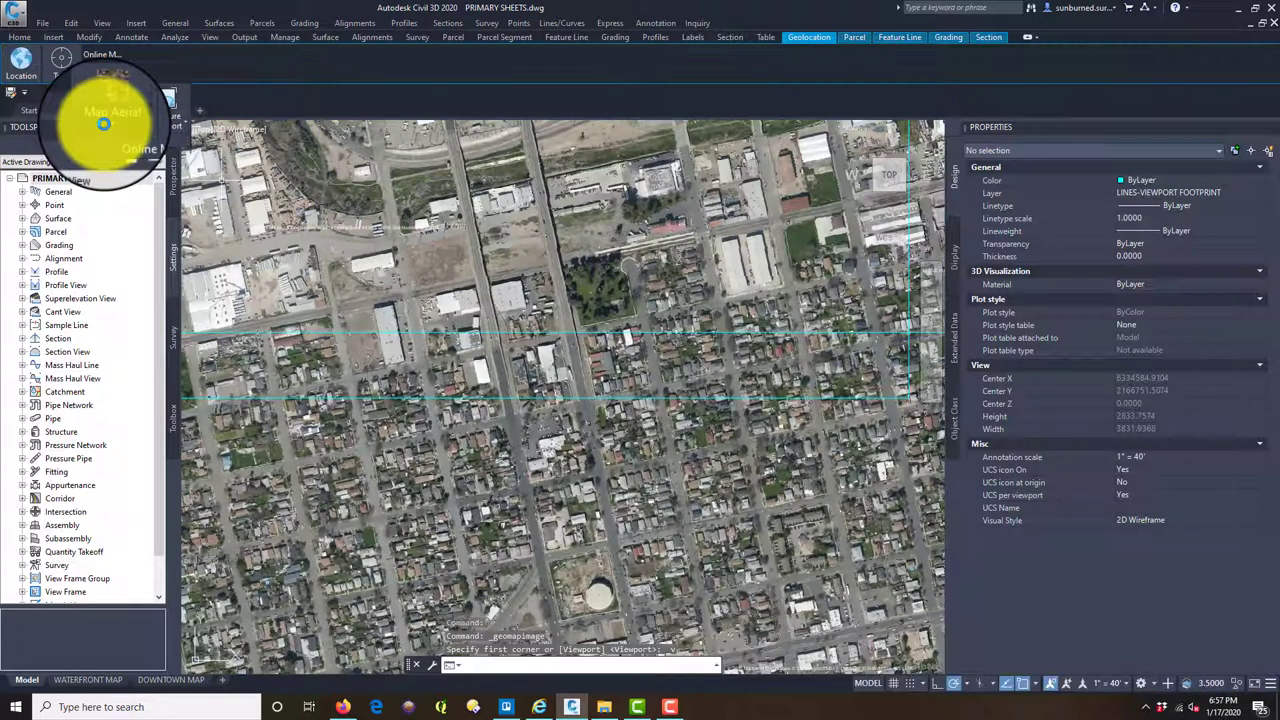
pyautogui.click(106, 129)
pyautogui.click(137, 236)
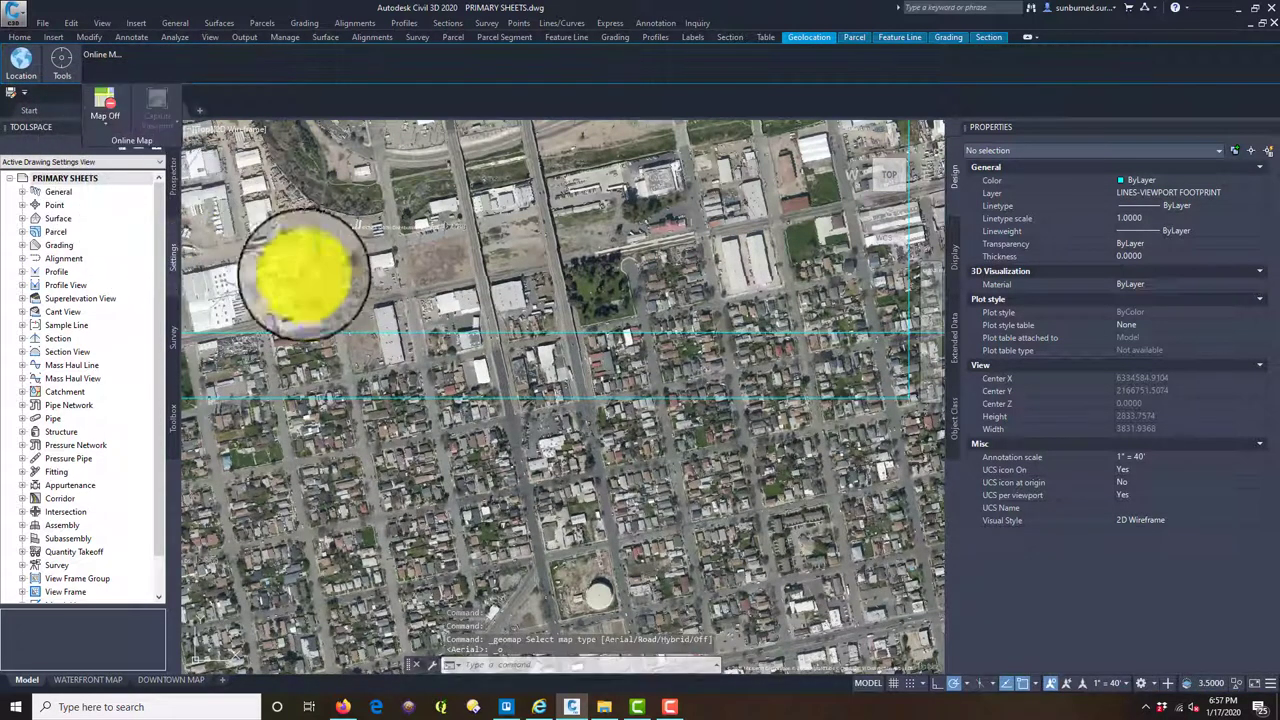
# Check the image coverage of the viewports in the WATERFRONT MAP and DOWNTOWN MAP layouts.
pyautogui.scroll(-3, 354, 286)
pyautogui.moveTo(439, 249)
pyautogui.mouseDown(button='middle')
pyautogui.moveTo(563, 443)
pyautogui.moveTo(760, 440)
pyautogui.moveTo(763, 394)
pyautogui.moveTo(692, 440)
pyautogui.mouseUp(button='middle')
pyautogui.click(88, 679)
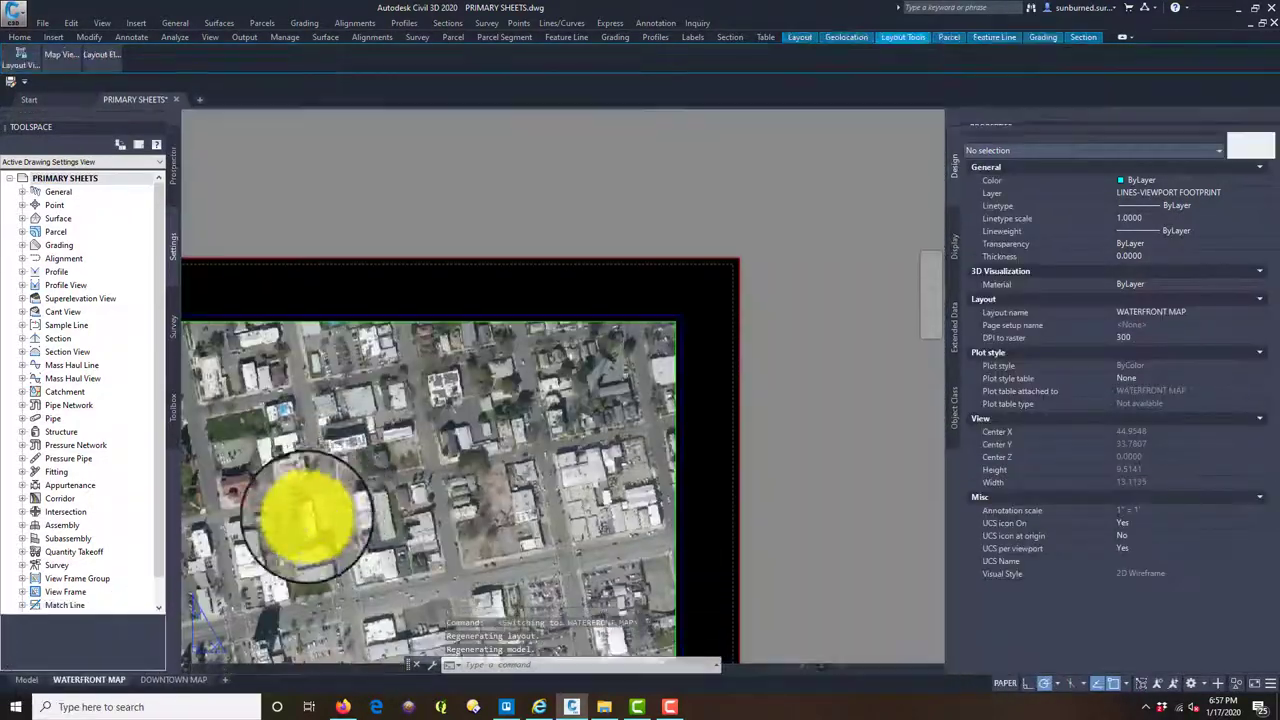
pyautogui.middleClick(812, 420)
pyautogui.middleClick(812, 420)
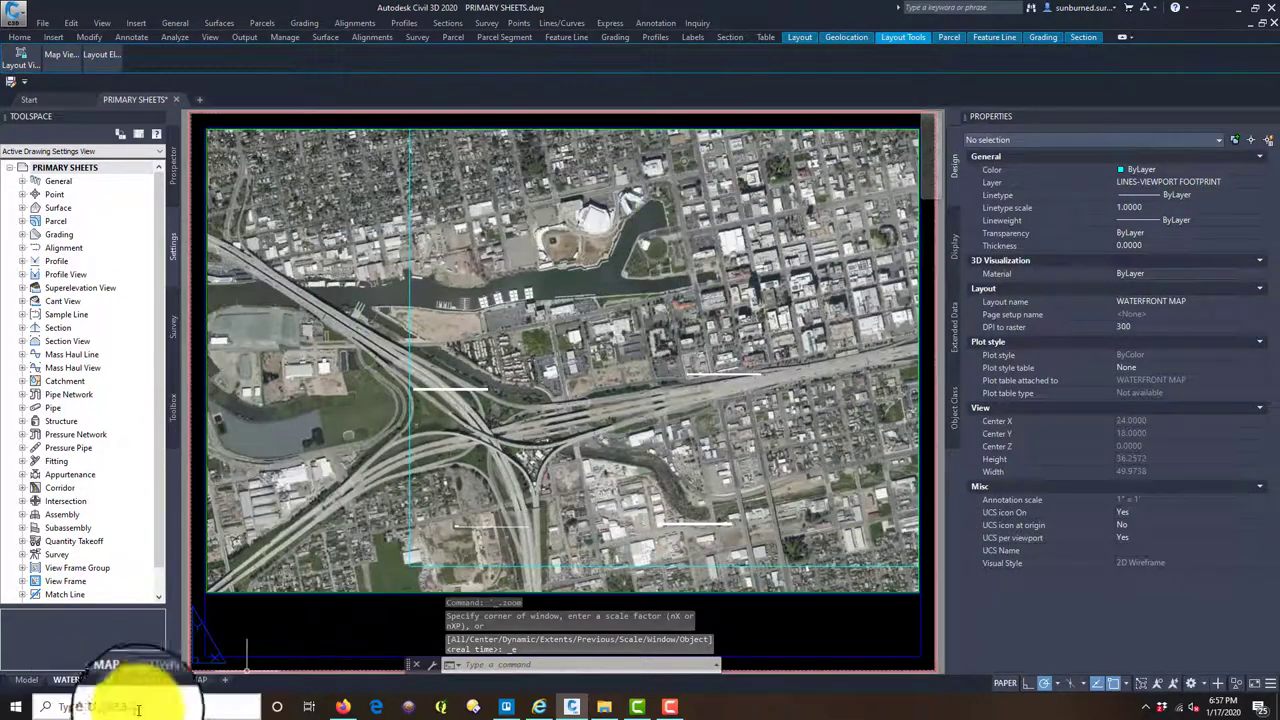
pyautogui.click(195, 680)
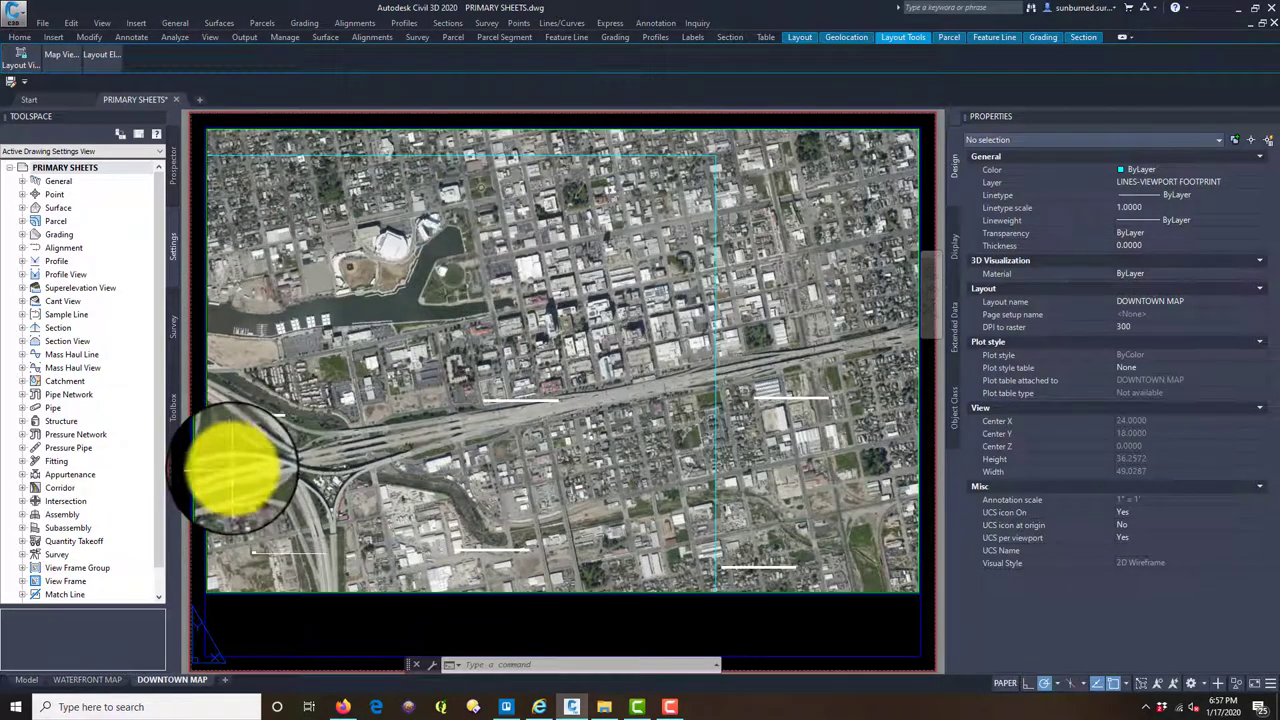
# Place the single-line text TEST with a height of 0.1 and no rotation over the downtown blocks in the DOWNTOWN MAP layout.
pyautogui.scroll(6, 714, 257)
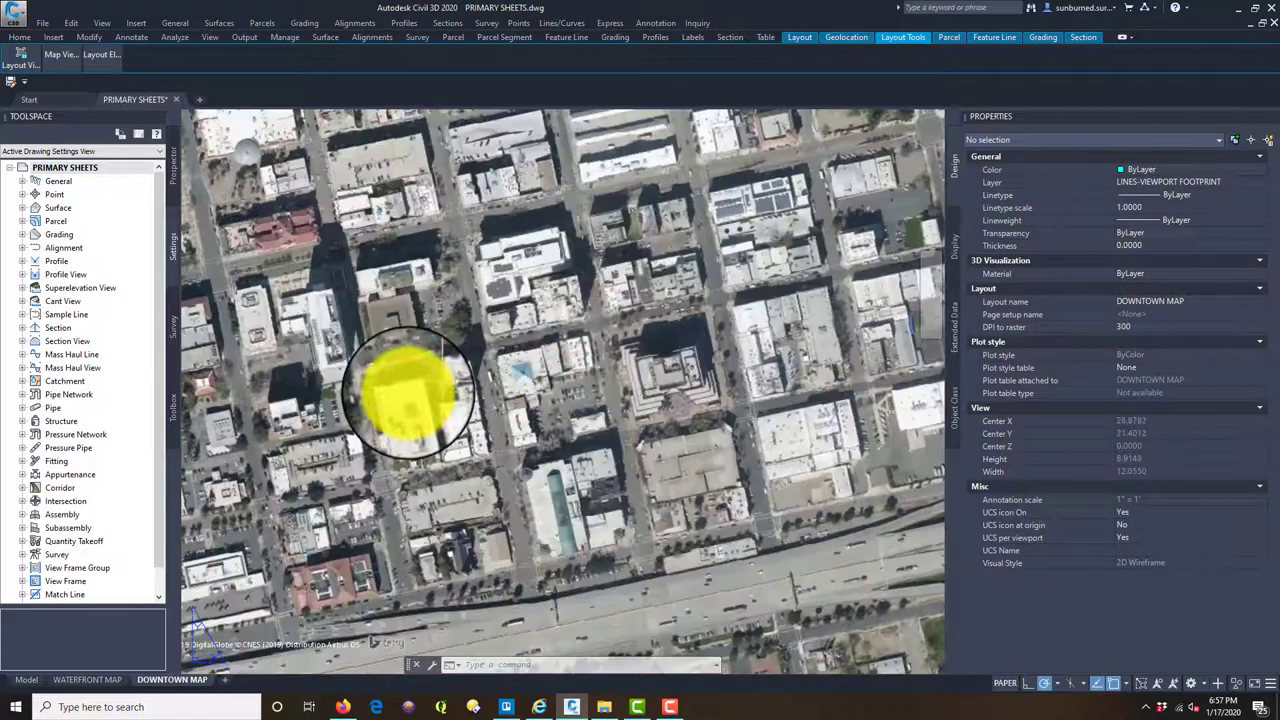
pyautogui.moveTo(408, 393); pyautogui.dragTo(478, 374, button='middle')
pyautogui.scroll(-3, 480, 375)
pyautogui.scroll(1, 560, 360)
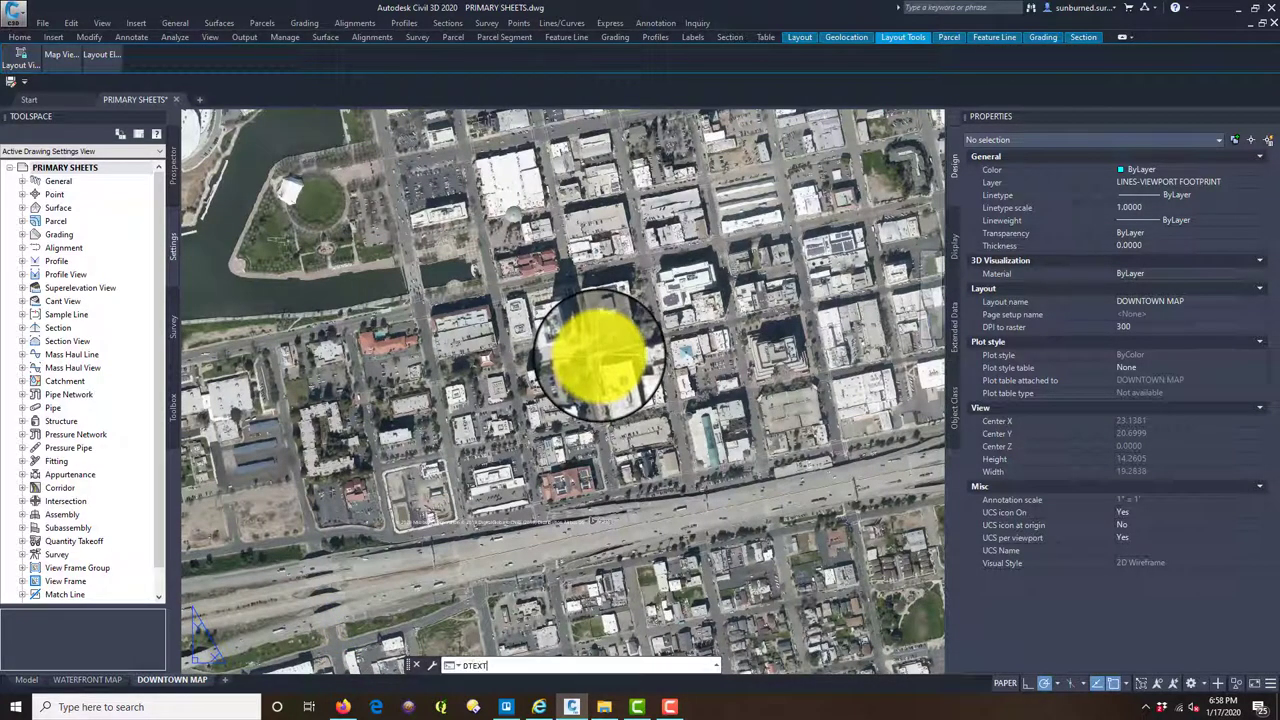
pyautogui.click(506, 330)
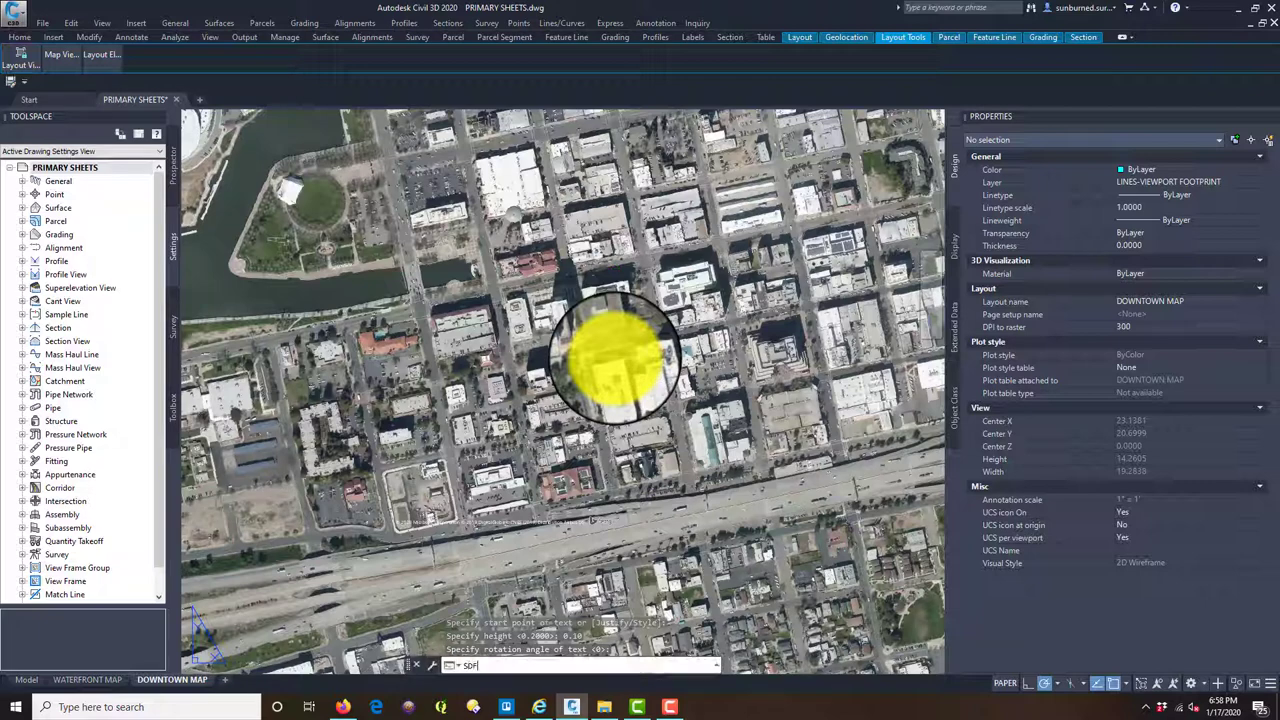
pyautogui.press('Escape')
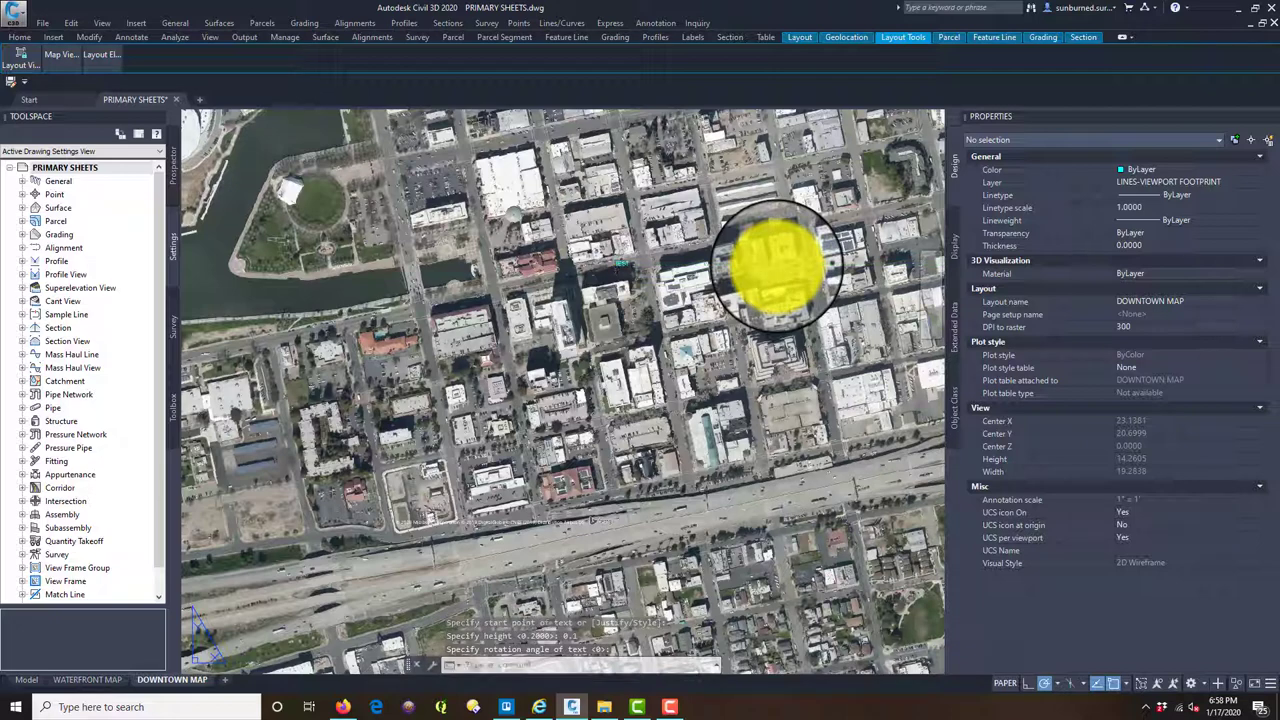
# Compare the TEST text's size with the surrounding streets and buildings in the DOWNTOWN MAP layout, and delete the text.
pyautogui.scroll(5, 634, 280)
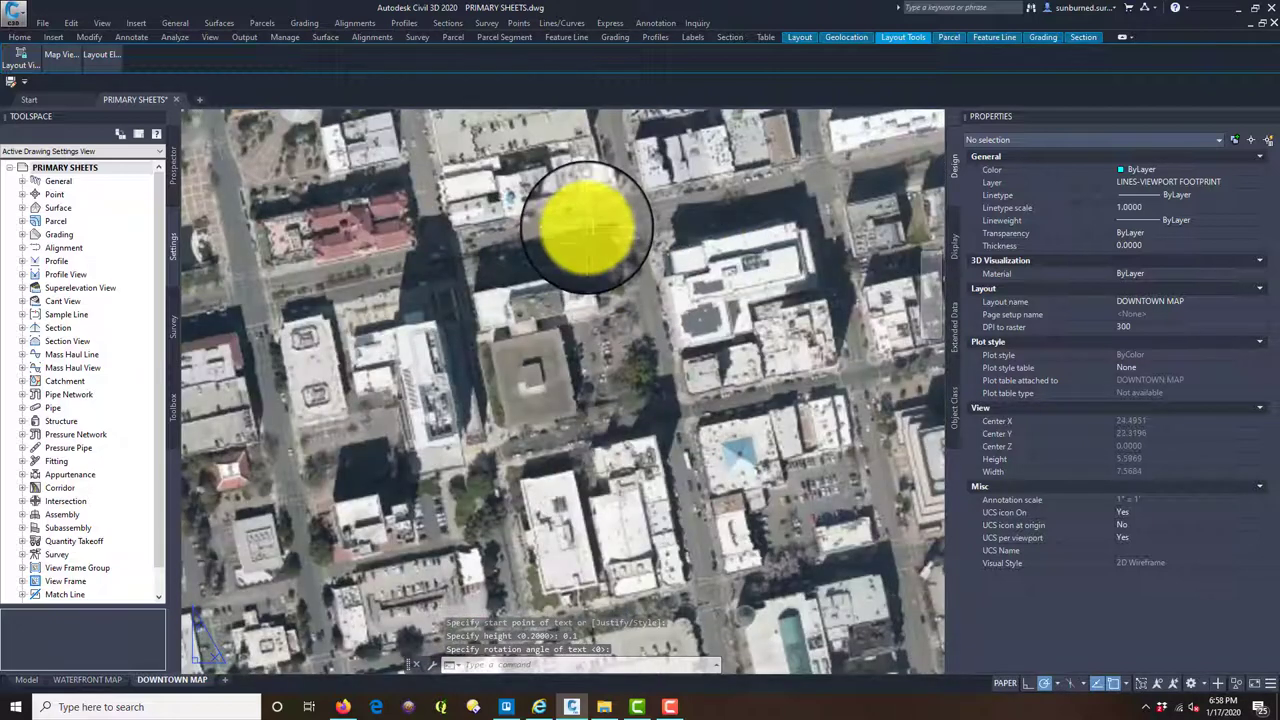
pyautogui.click(587, 228)
pyautogui.click(580, 229)
pyautogui.moveTo(617, 375); pyautogui.dragTo(808, 366, button='middle')
pyautogui.scroll(-5, 634, 434)
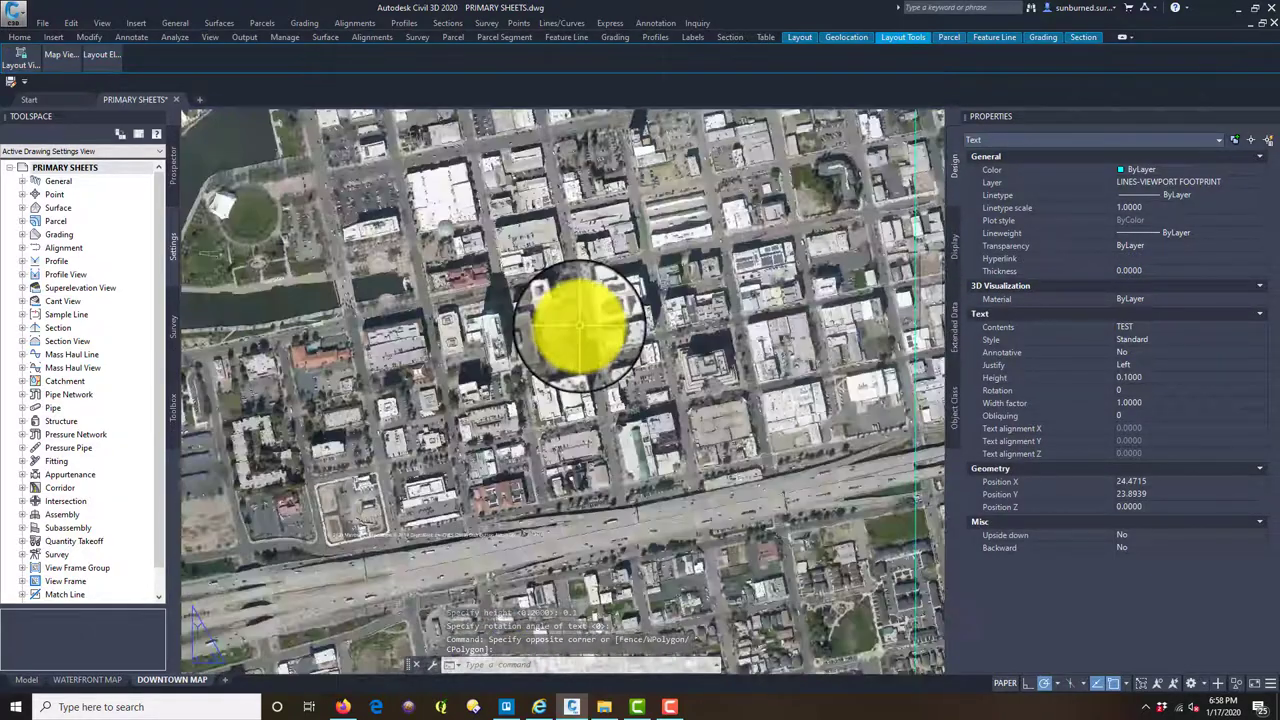
pyautogui.scroll(3, 576, 258)
pyautogui.scroll(3, 528, 268)
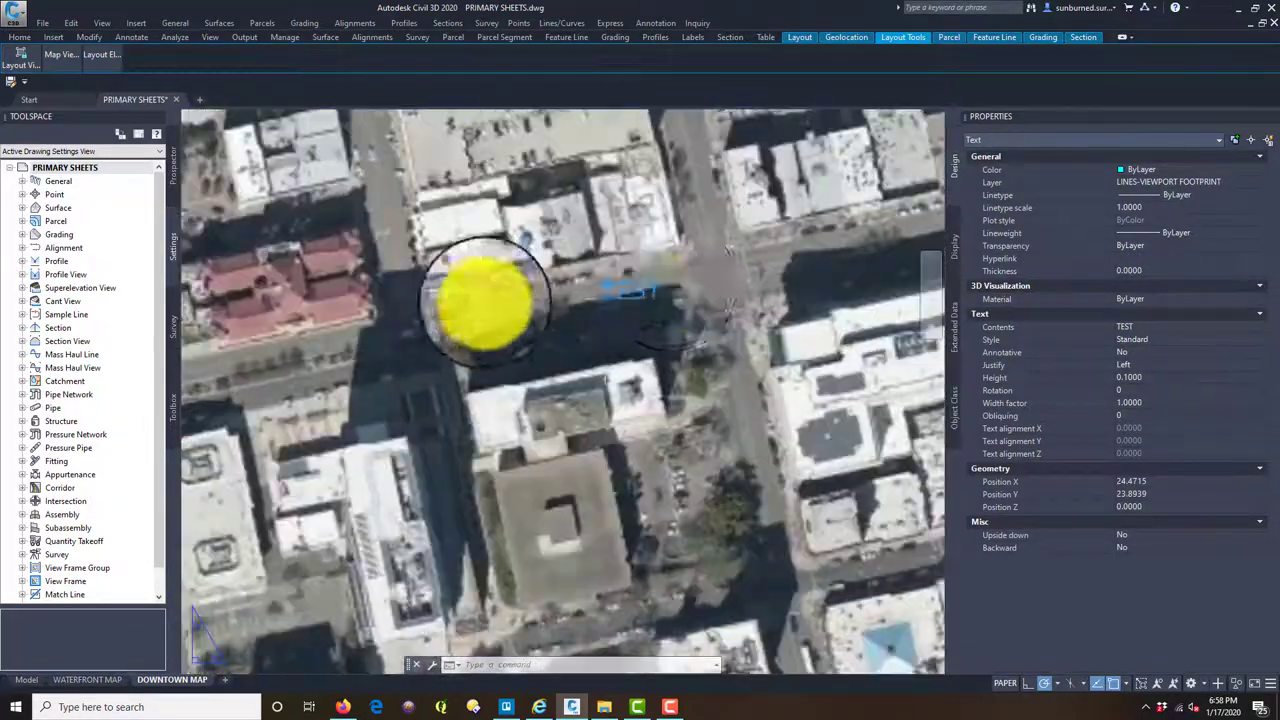
pyautogui.scroll(-3, 638, 307)
pyautogui.moveTo(492, 375); pyautogui.dragTo(794, 323, button='middle')
pyautogui.moveTo(770, 280)
pyautogui.mouseDown(button='middle')
pyautogui.moveTo(862, 402)
pyautogui.moveTo(406, 441)
pyautogui.moveTo(610, 548)
pyautogui.moveTo(520, 547)
pyautogui.moveTo(743, 520)
pyautogui.moveTo(640, 214)
pyautogui.moveTo(789, 534)
pyautogui.moveTo(638, 383)
pyautogui.moveTo(737, 166)
pyautogui.moveTo(697, 331)
pyautogui.moveTo(686, 606)
pyautogui.moveTo(388, 330)
pyautogui.moveTo(409, 366)
pyautogui.moveTo(650, 435)
pyautogui.mouseUp(button='middle')
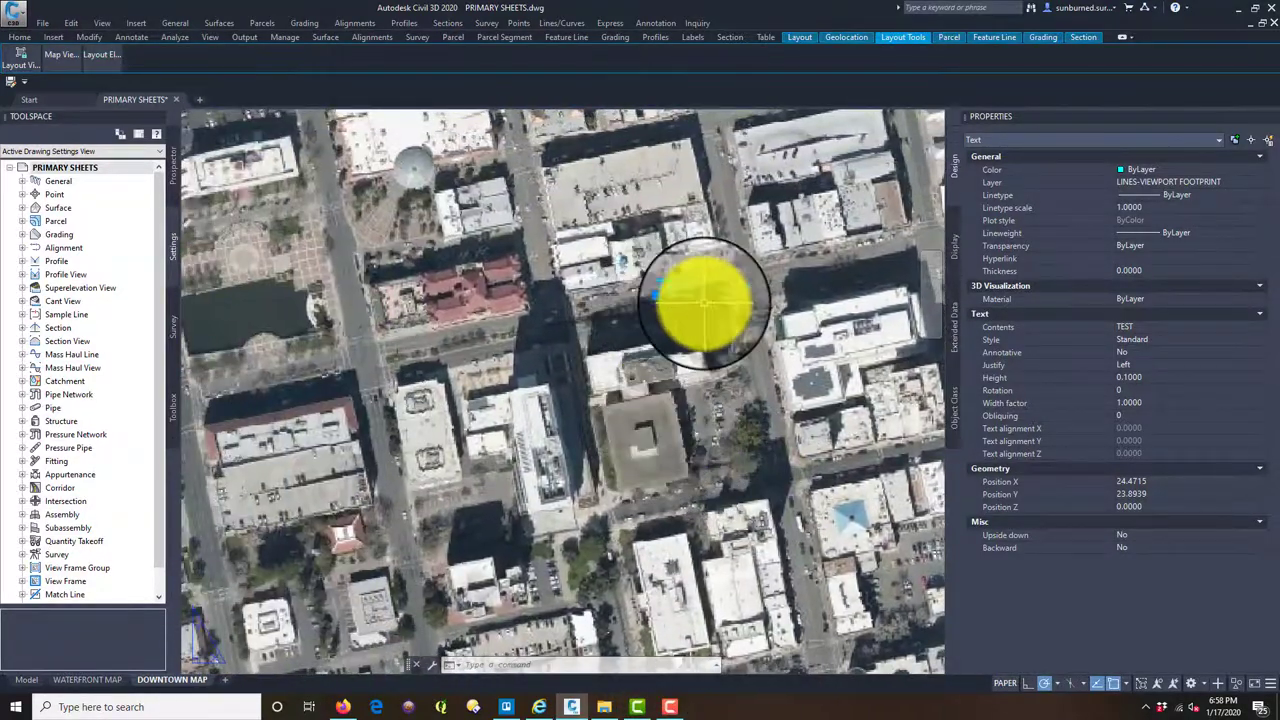
pyautogui.press('Delete')
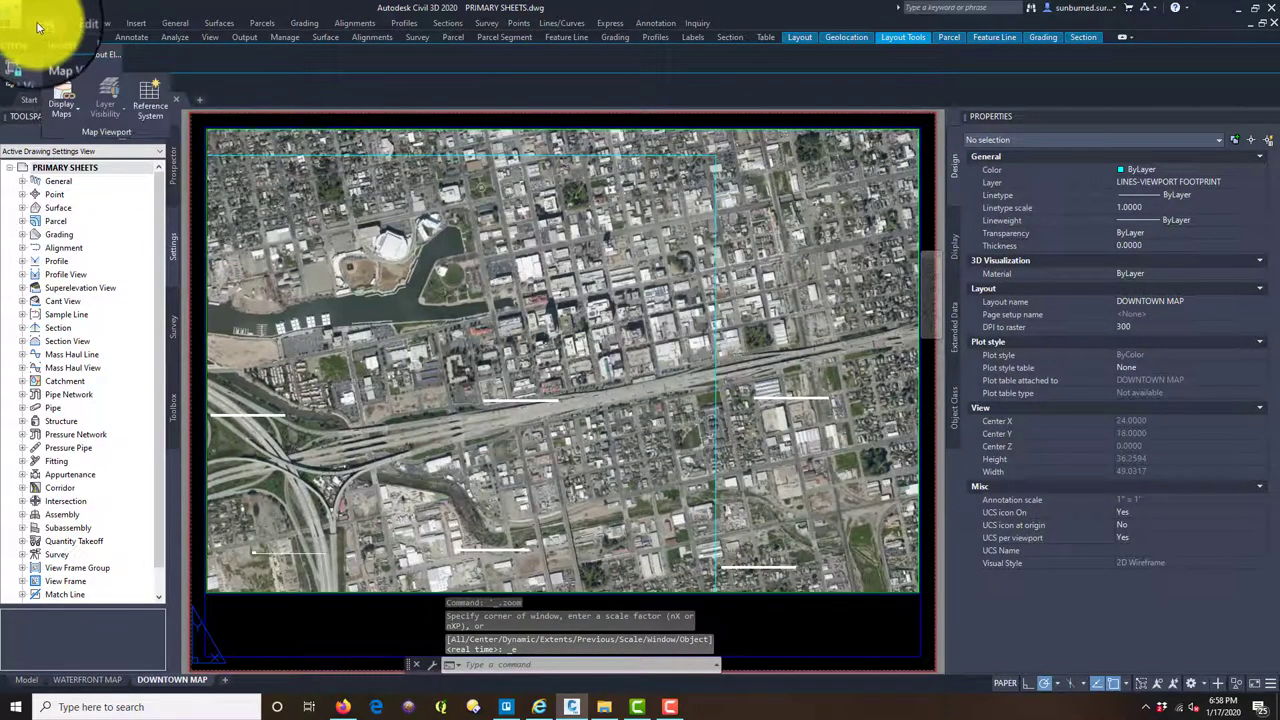
# Save the PRIMARY SHEETS drawing and return to model space.
pyautogui.click(42, 24)
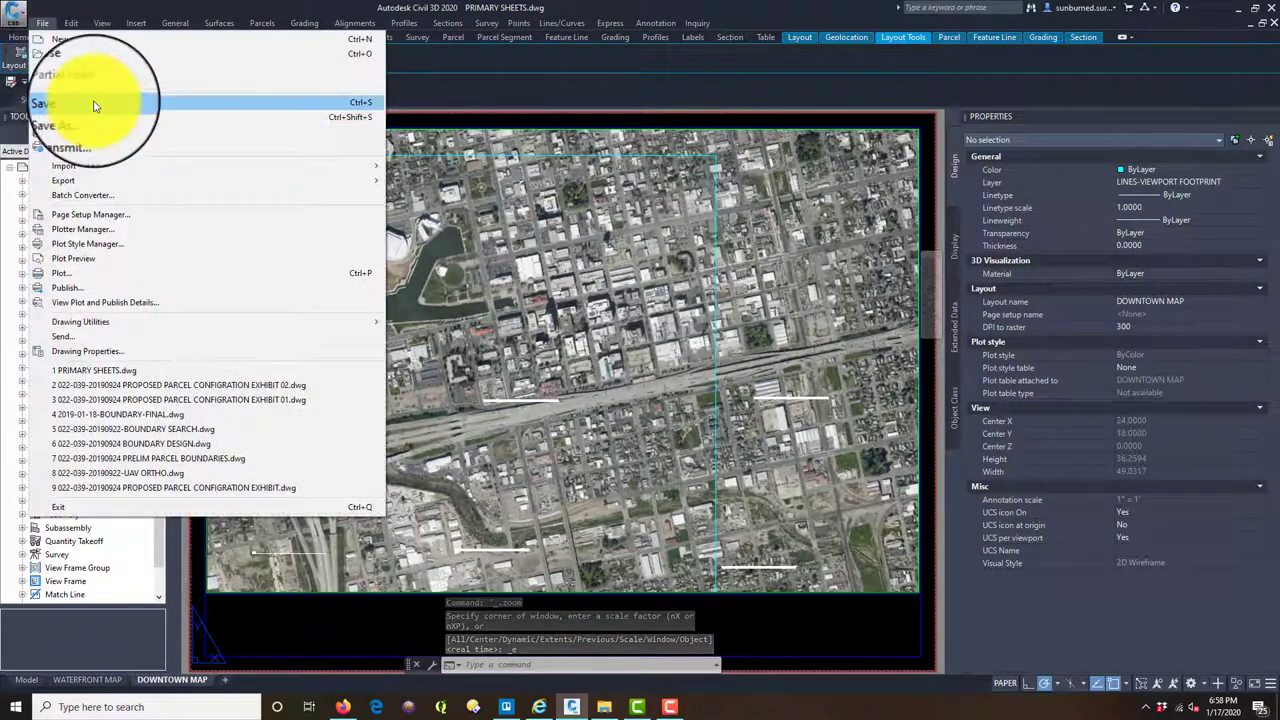
pyautogui.click(95, 106)
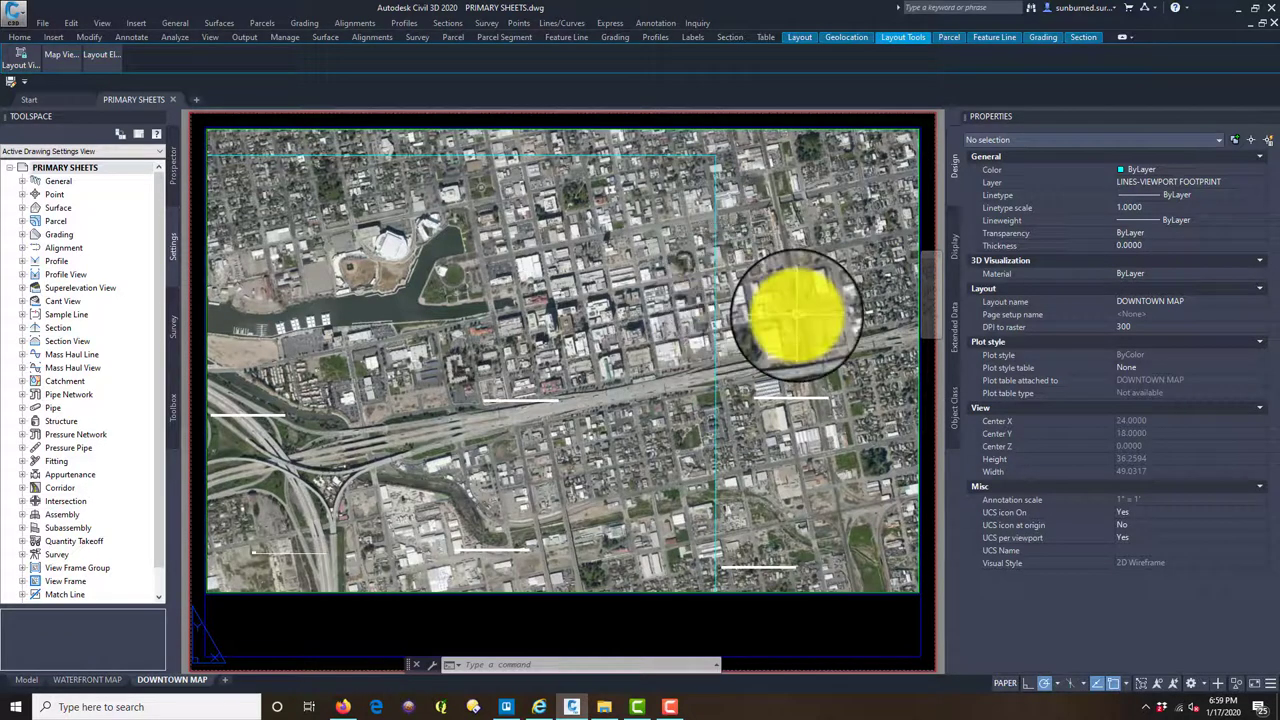
pyautogui.click(30, 681)
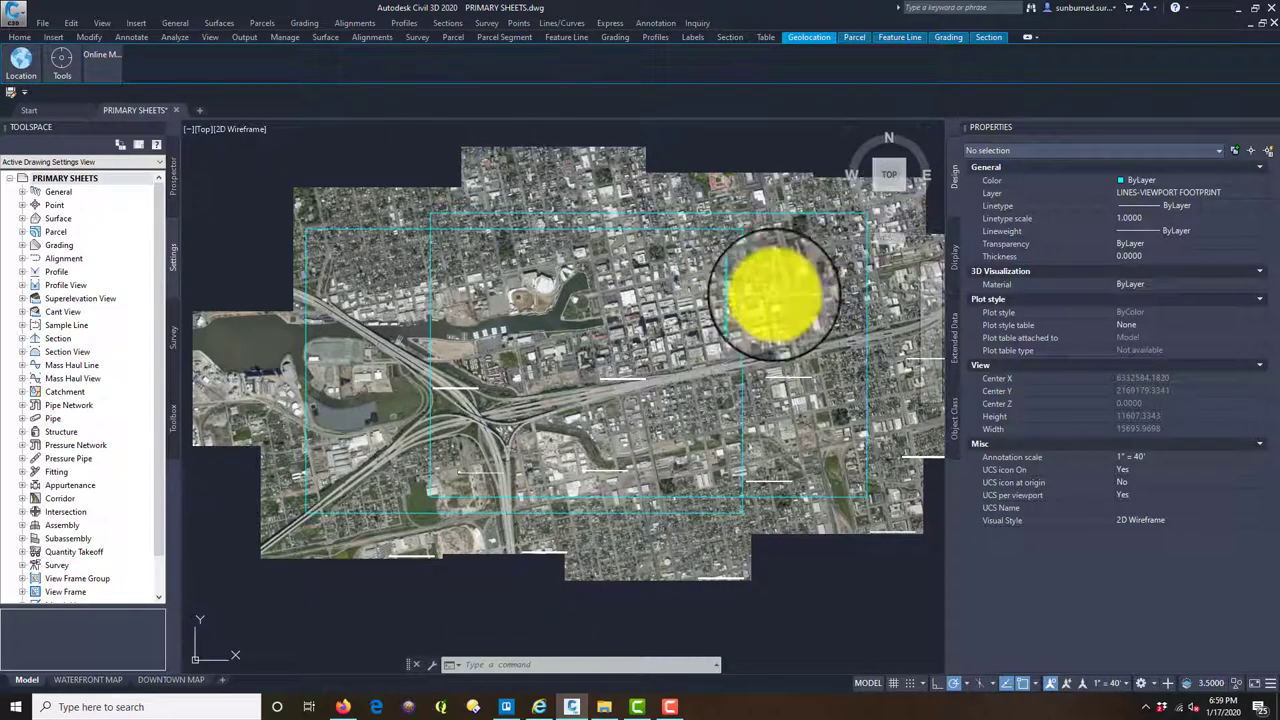
# Create a new layer named LINES-GEOPDF in the layer properties.
pyautogui.click(16, 40)
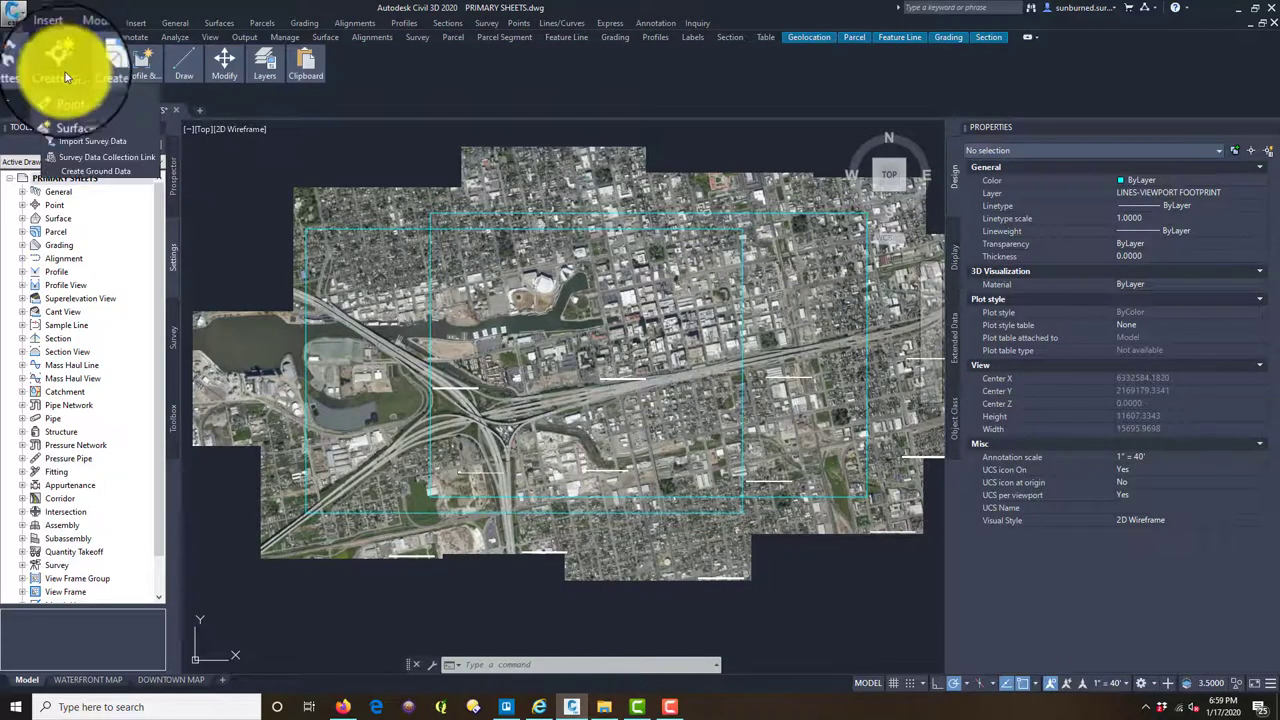
pyautogui.moveTo(242, 62)
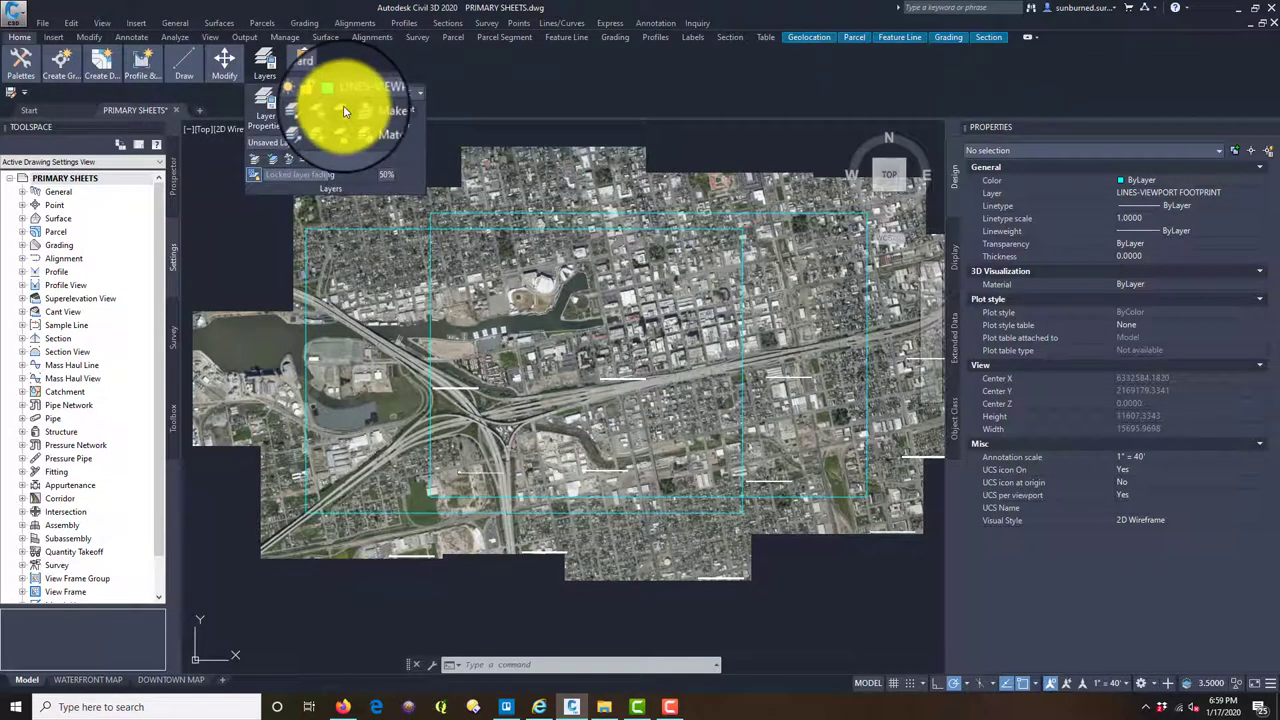
pyautogui.click(270, 98)
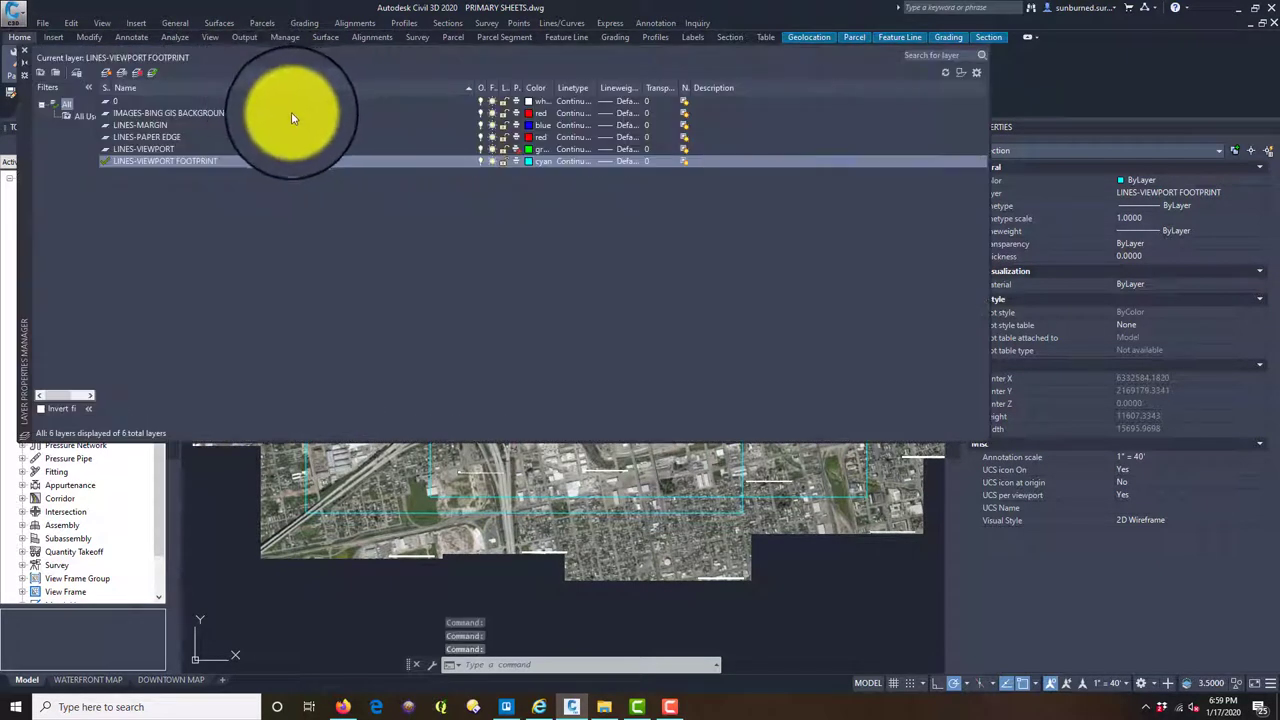
pyautogui.click(107, 73)
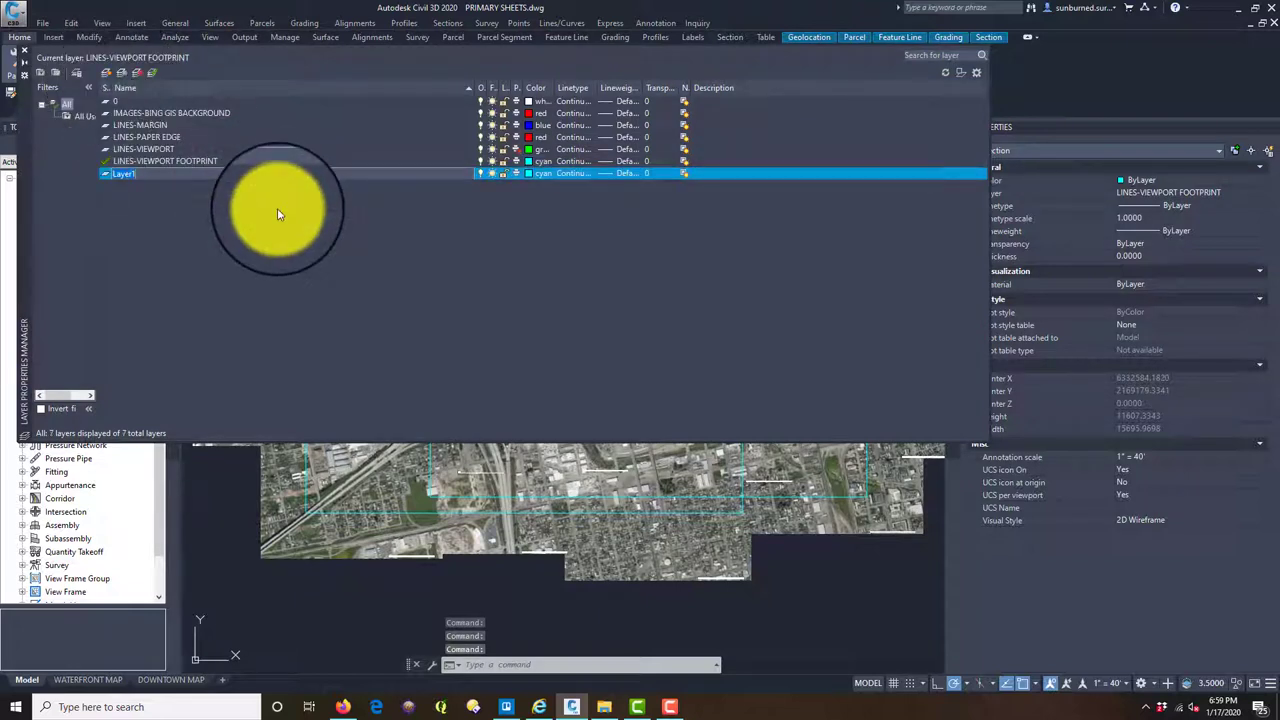
pyautogui.write('LINES-GEOPDF')
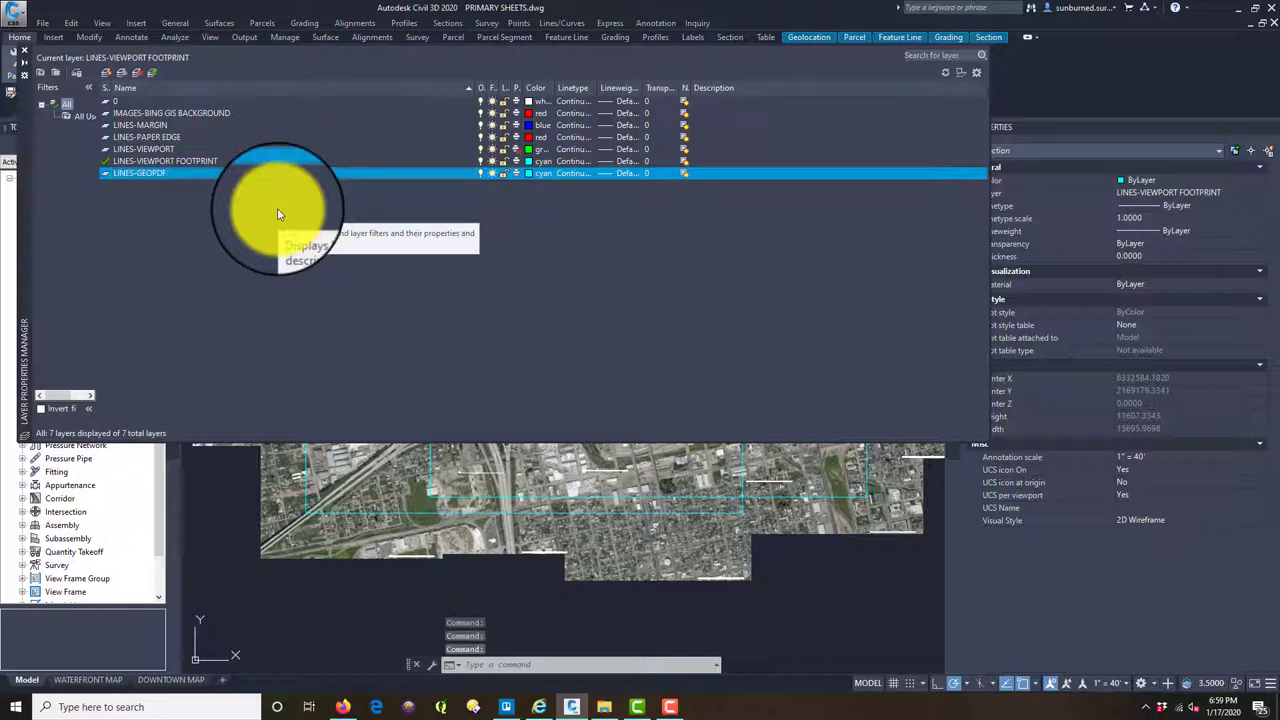
# Set the LINES-GEOPDF layer's color to index 212, make it the current layer, and close the layer properties.
pyautogui.click(531, 176)
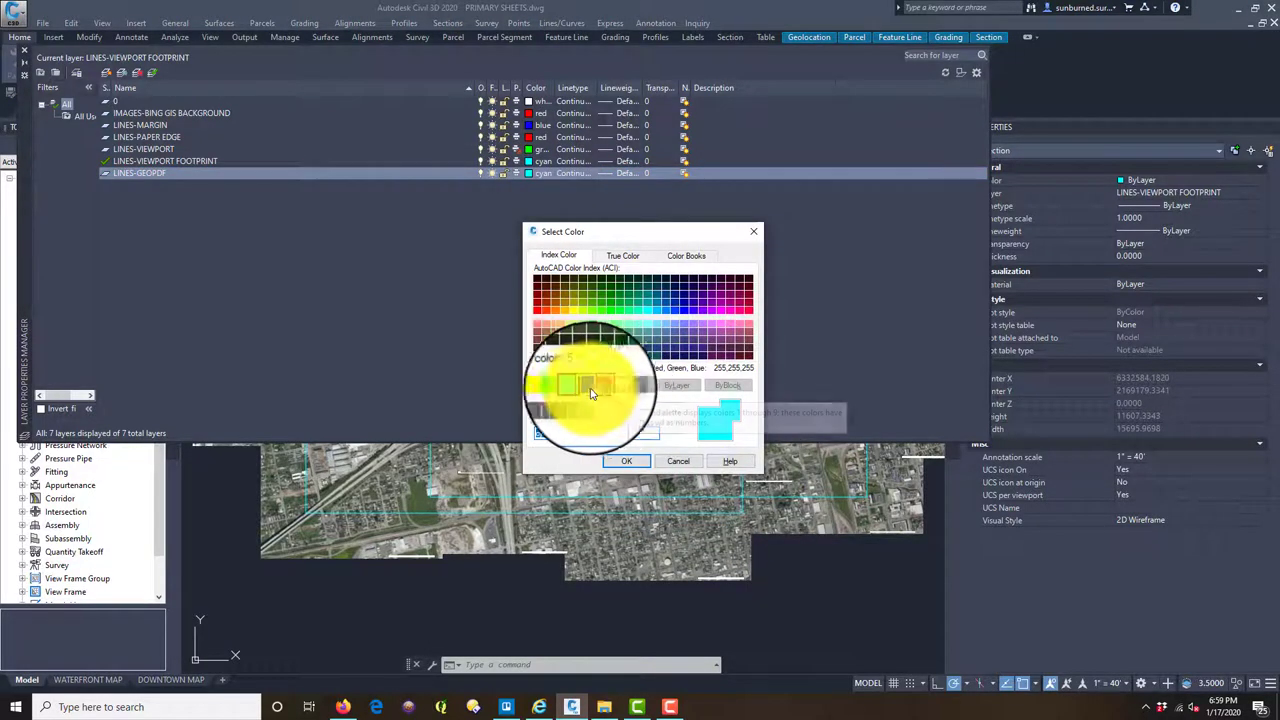
pyautogui.click(632, 297)
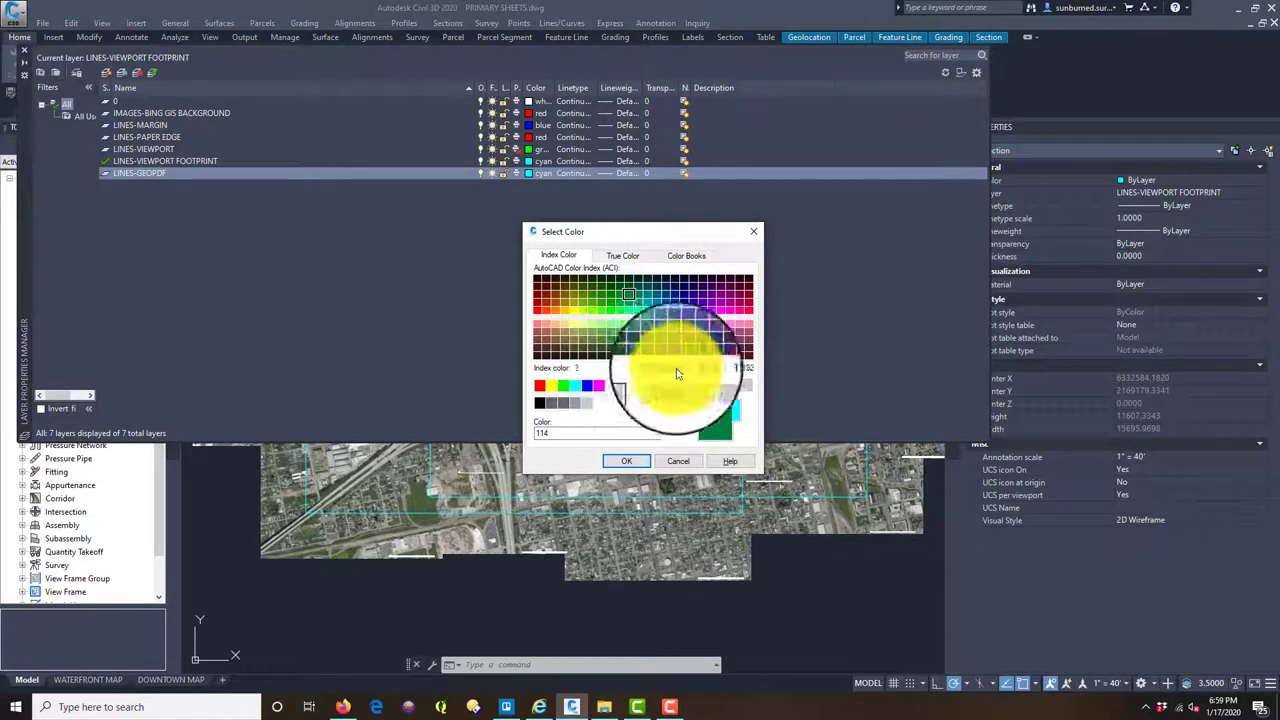
pyautogui.click(725, 308)
pyautogui.click(626, 461)
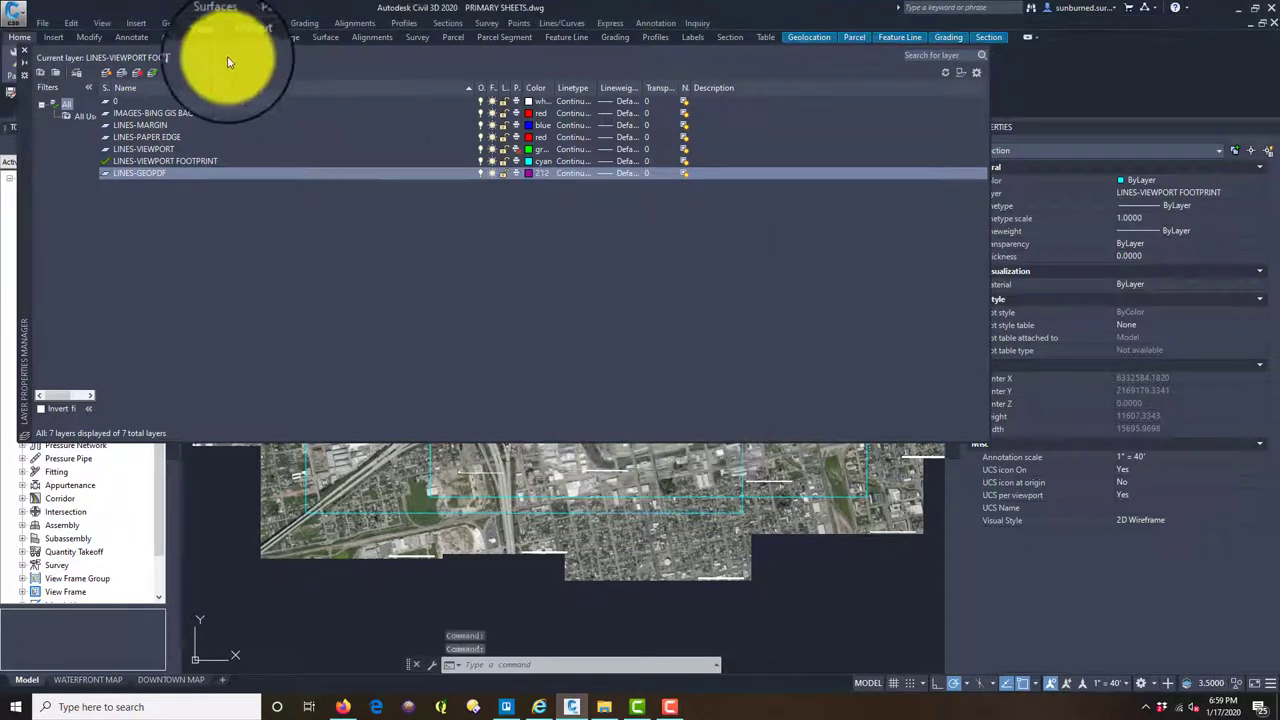
pyautogui.click(145, 78)
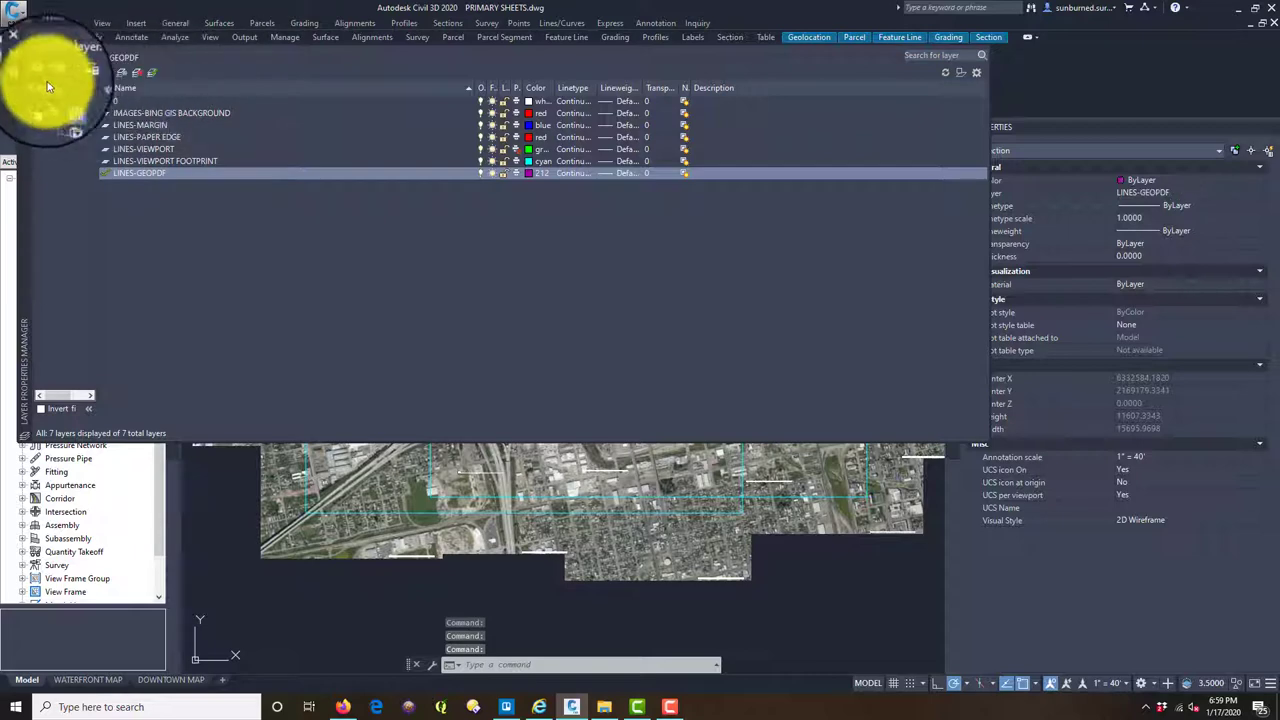
pyautogui.click(22, 55)
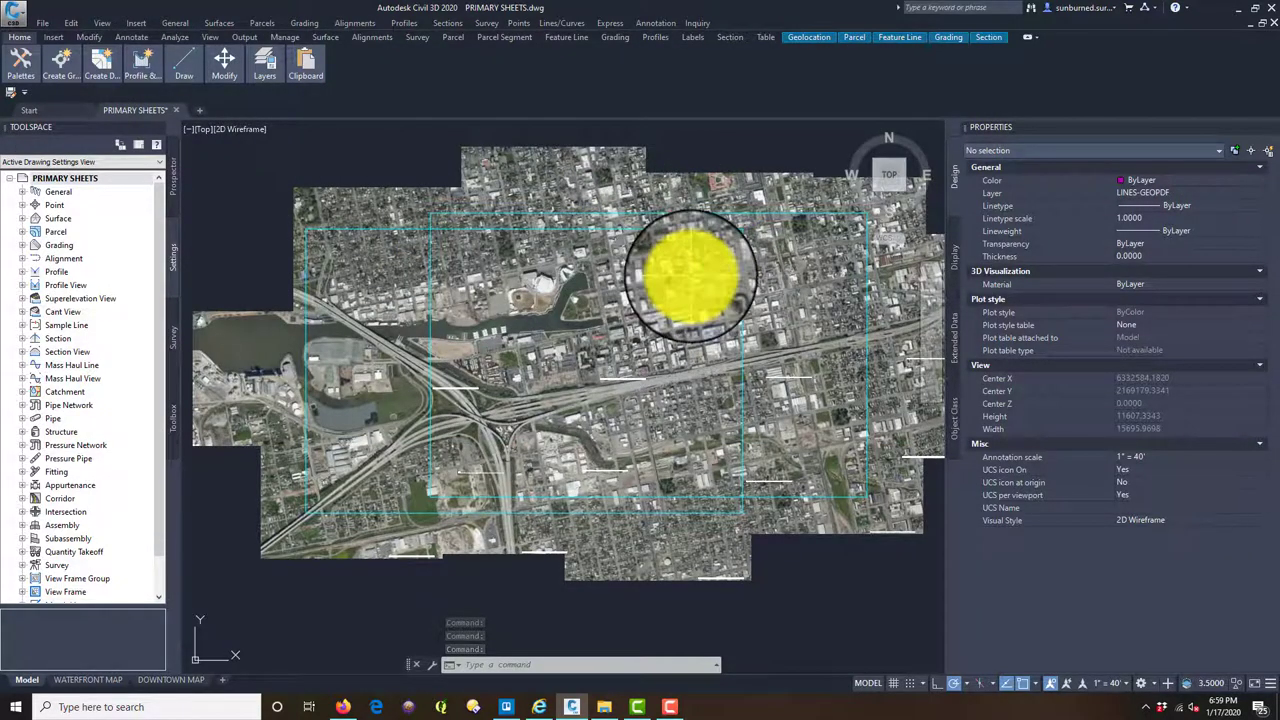
# Offset the DOWNTOWN MAP and WATERFRONT MAP viewport footprints inward by 100.
pyautogui.write('o')
pyautogui.press('Return')
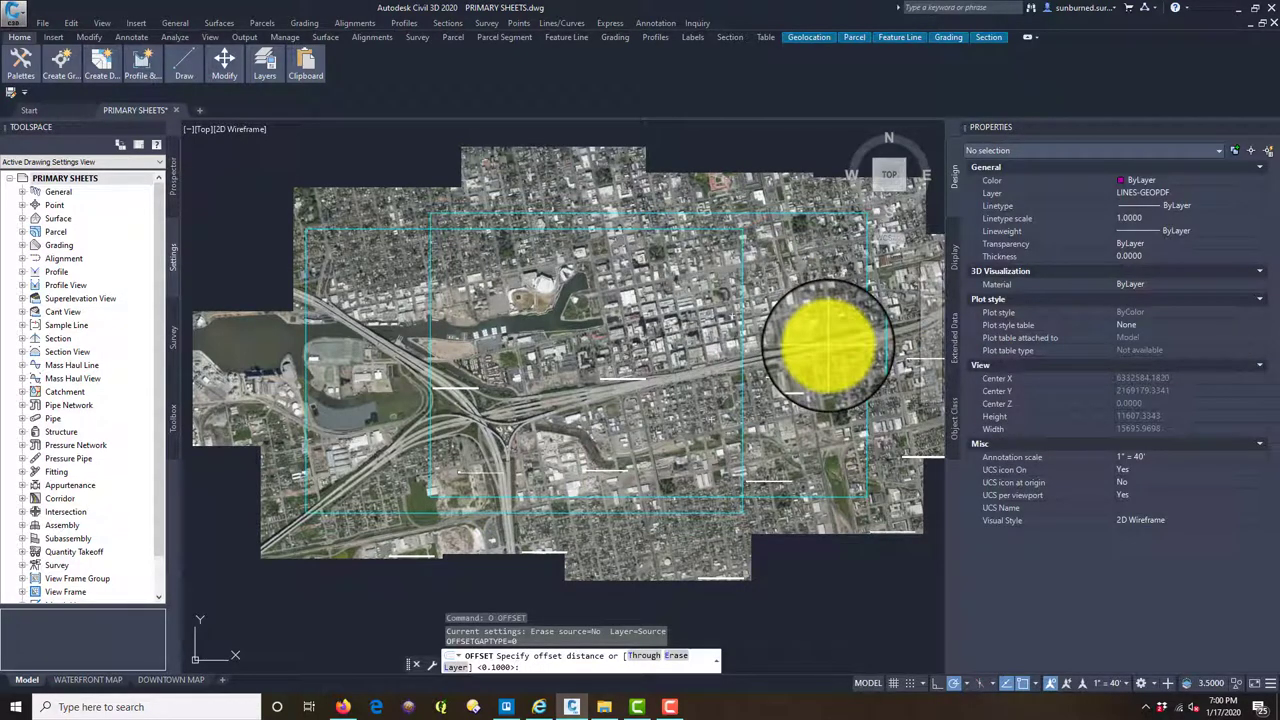
pyautogui.press('Return')
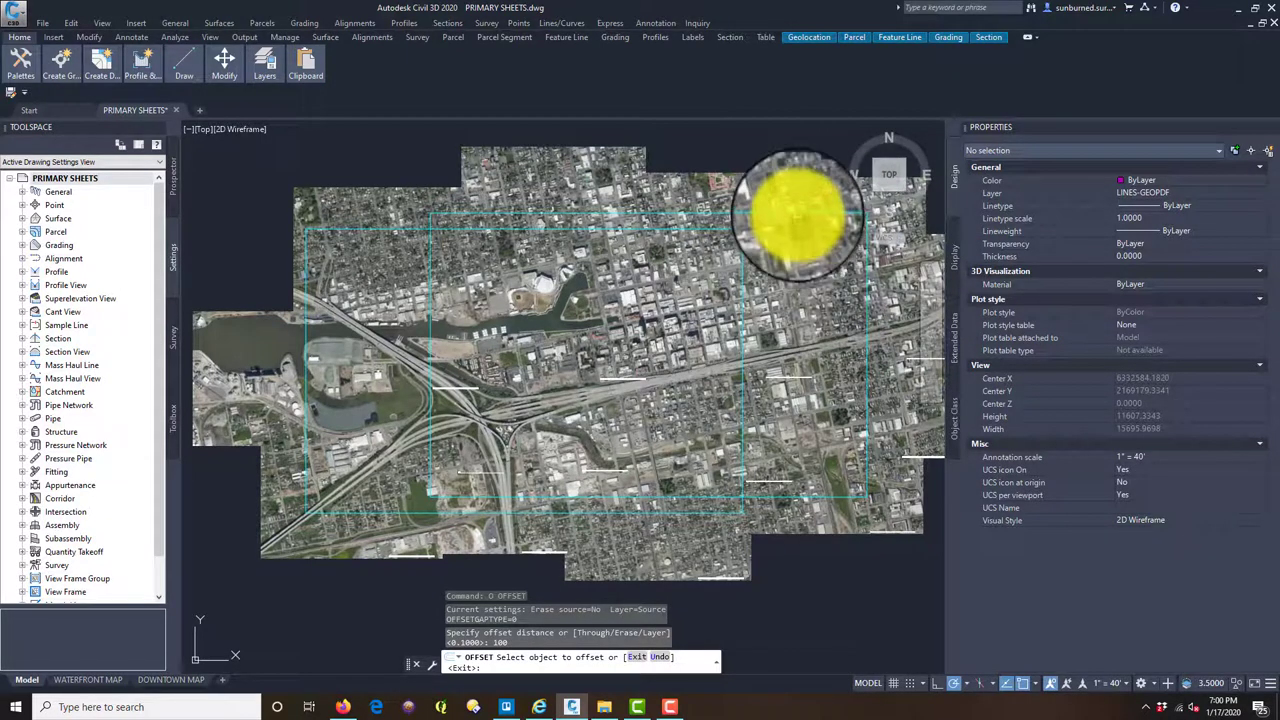
pyautogui.click(797, 214)
pyautogui.click(795, 213)
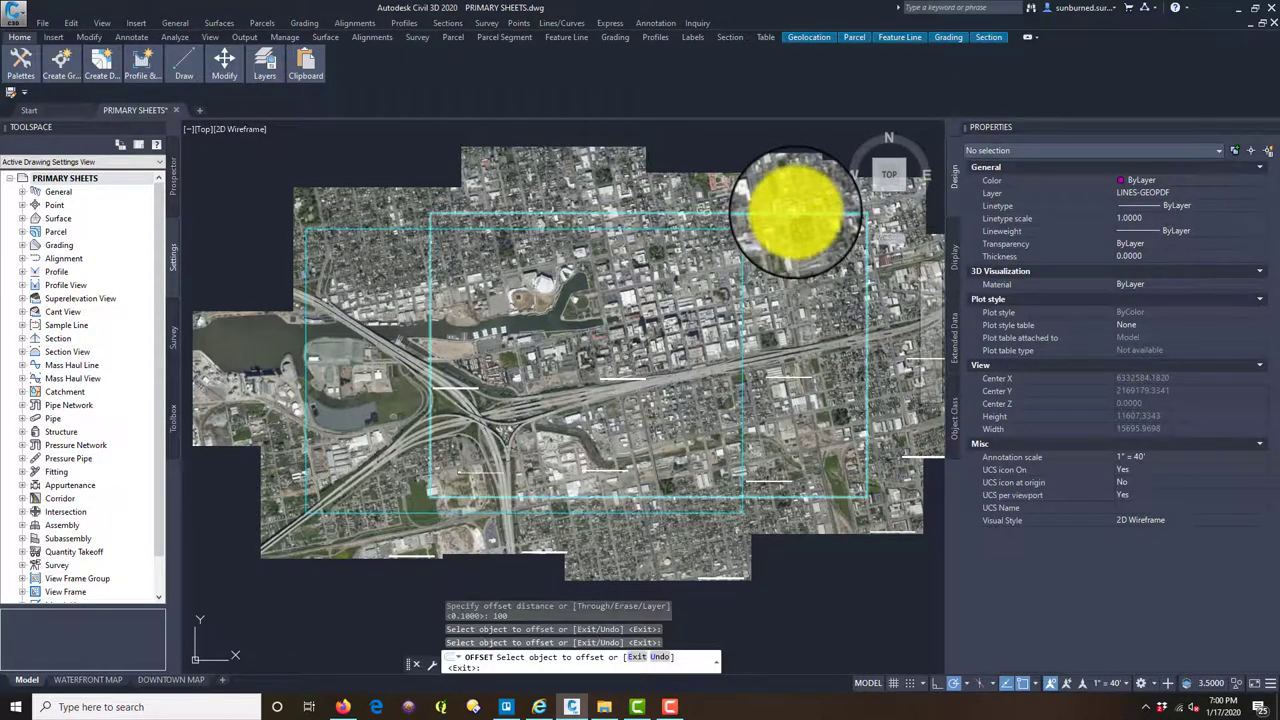
pyautogui.click(797, 214)
pyautogui.click(797, 251)
pyautogui.click(622, 234)
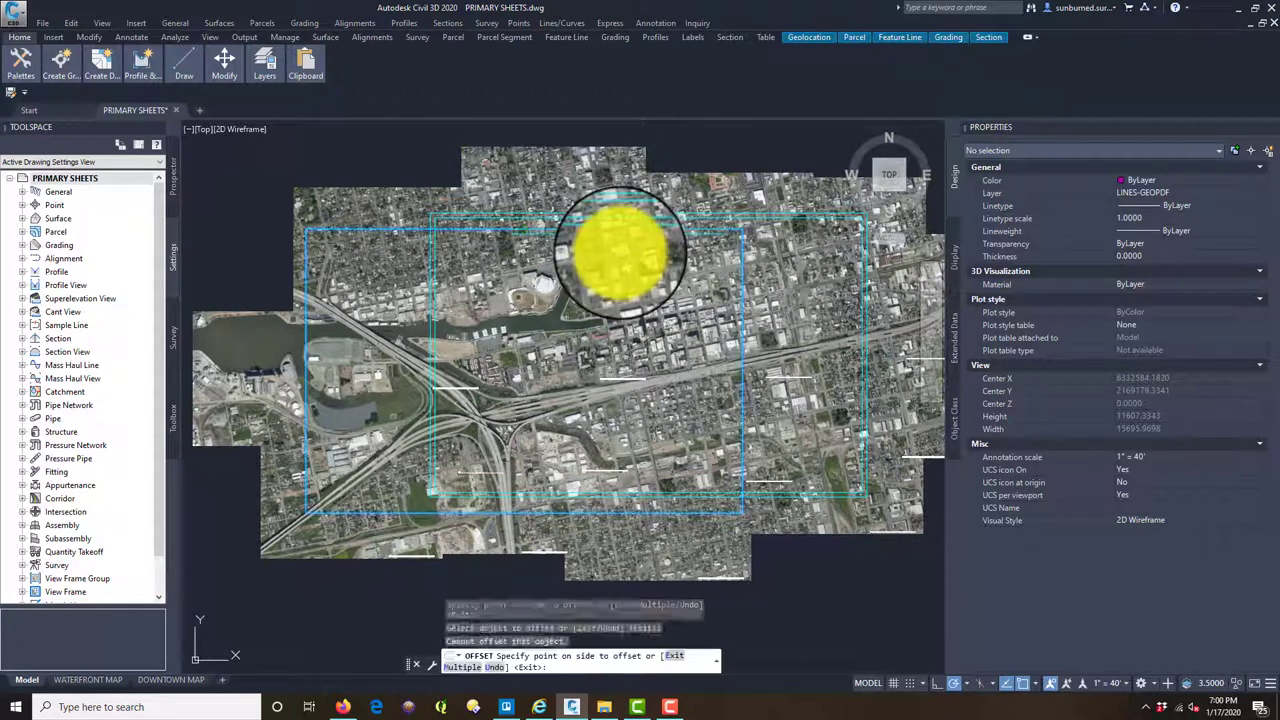
pyautogui.press('Escape')
# Delete the inner offset rectangle of the WATERFRONT MAP footprint.
pyautogui.click(517, 234)
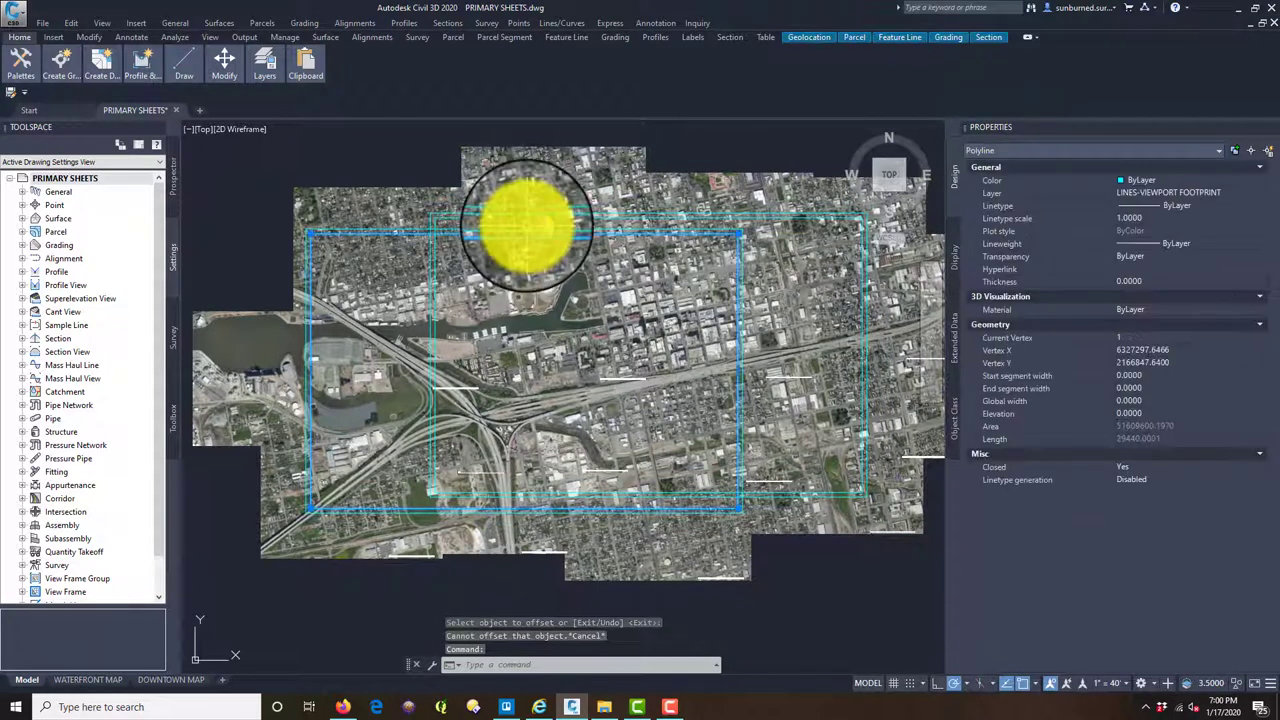
pyautogui.press('Delete')
pyautogui.click(519, 214)
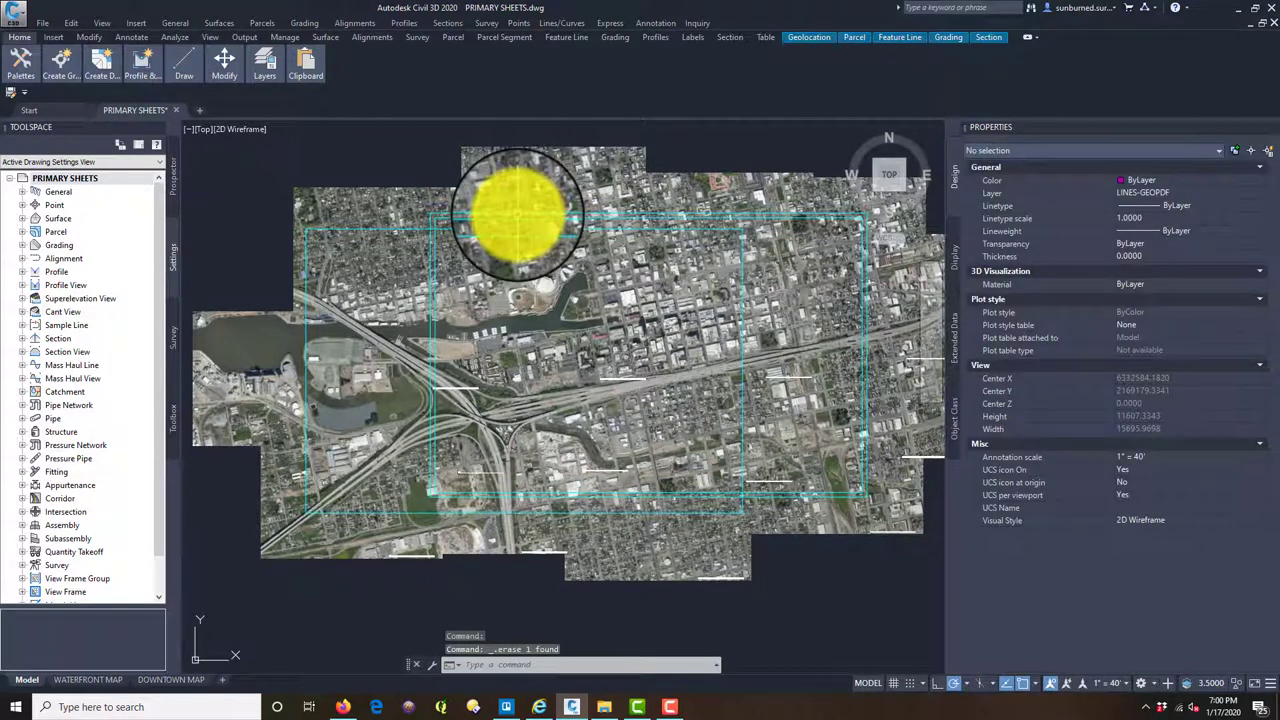
pyautogui.press('Escape')
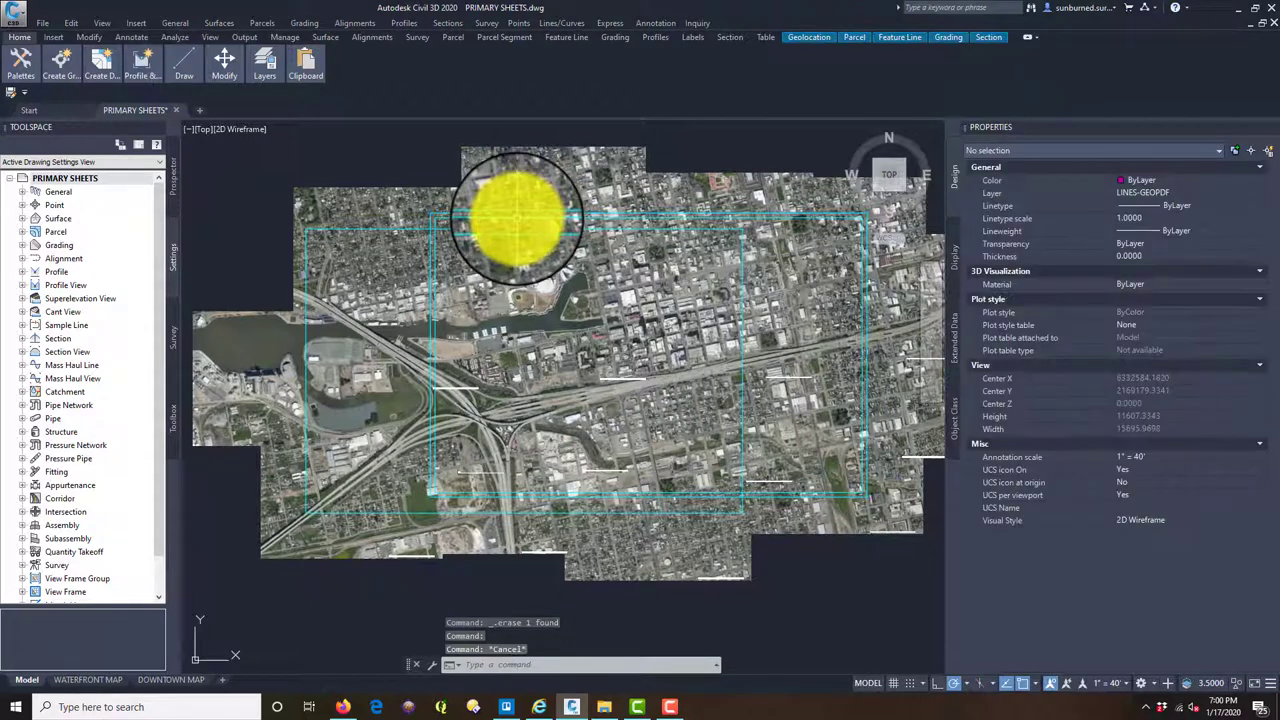
# Move the inner offset rectangle of the DOWNTOWN MAP footprint to the LINES-GEOPDF layer.
pyautogui.click(516, 217)
pyautogui.click(1192, 193)
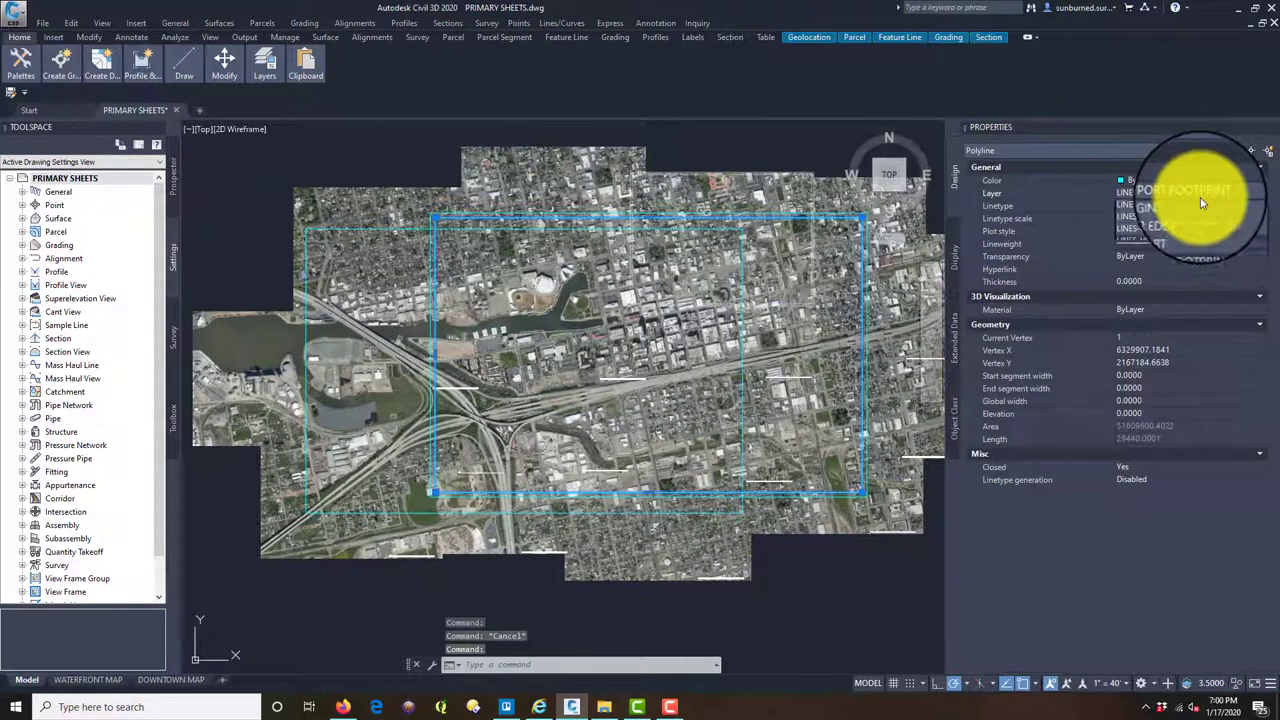
pyautogui.click(1174, 235)
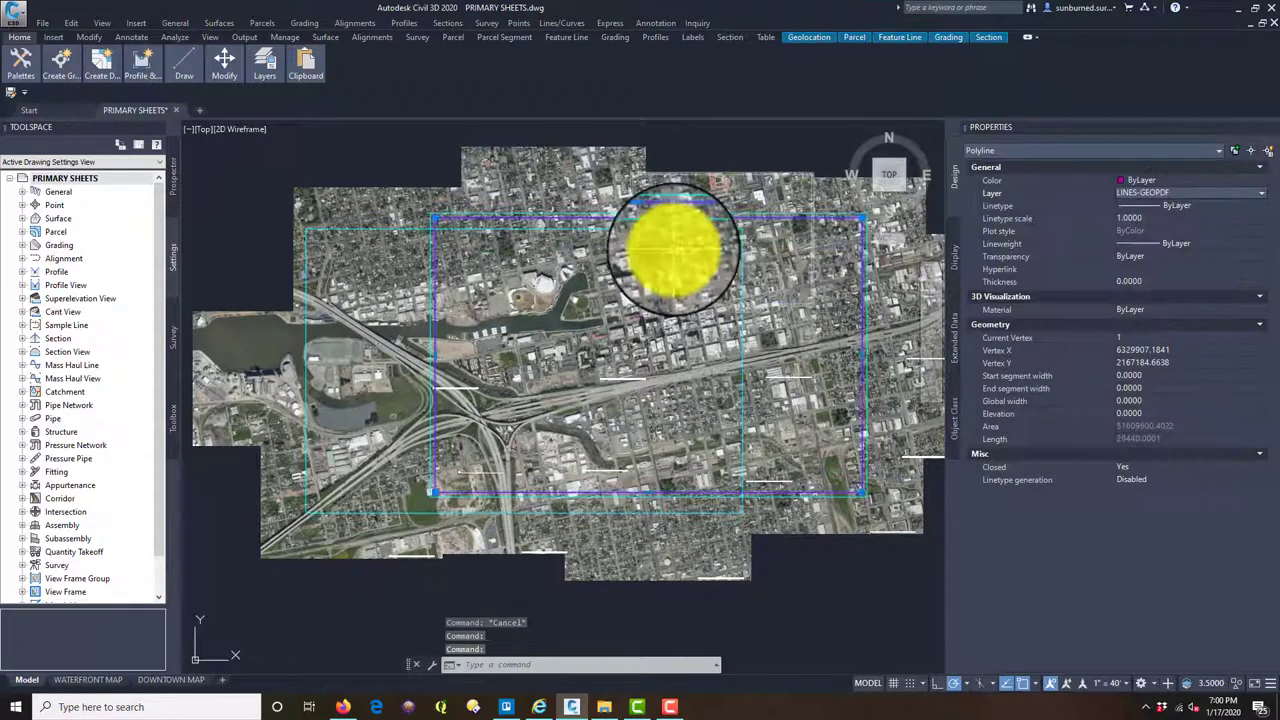
pyautogui.press('Escape')
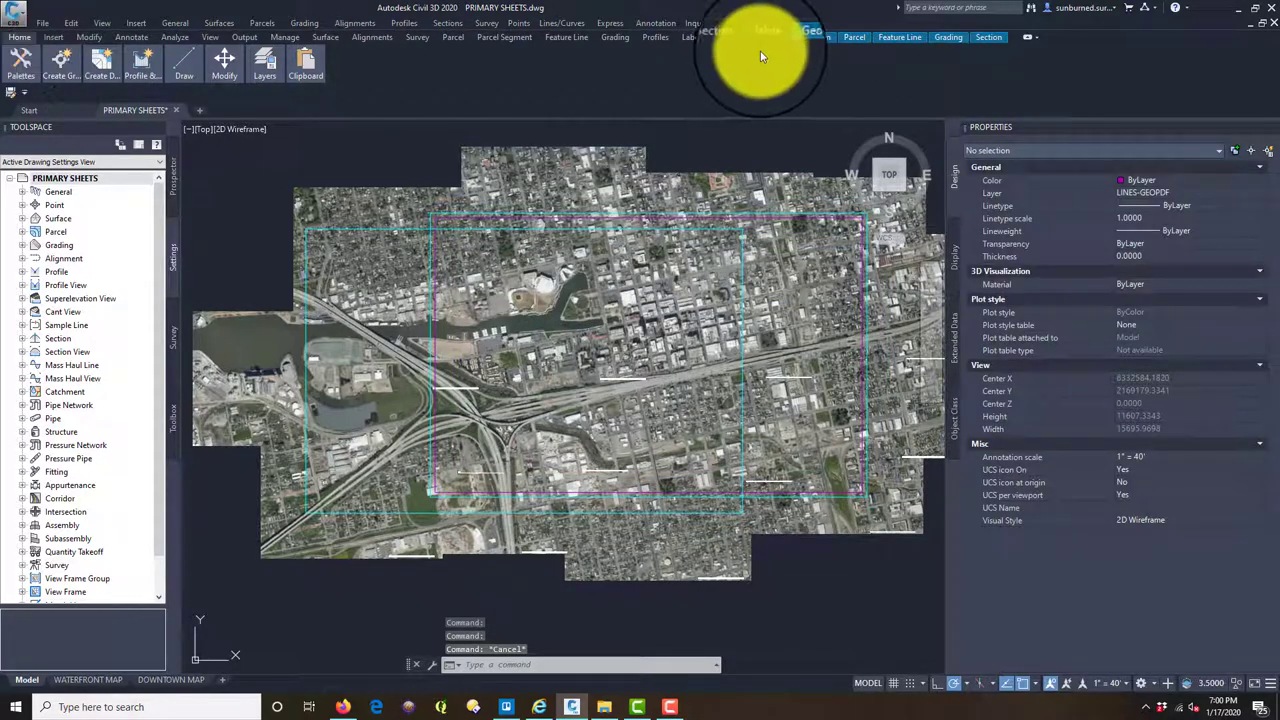
# Freeze the LINES-VIEWPORT FOOTPRINT layer by picking a footprint, and thaw all layers again.
pyautogui.moveTo(241, 49)
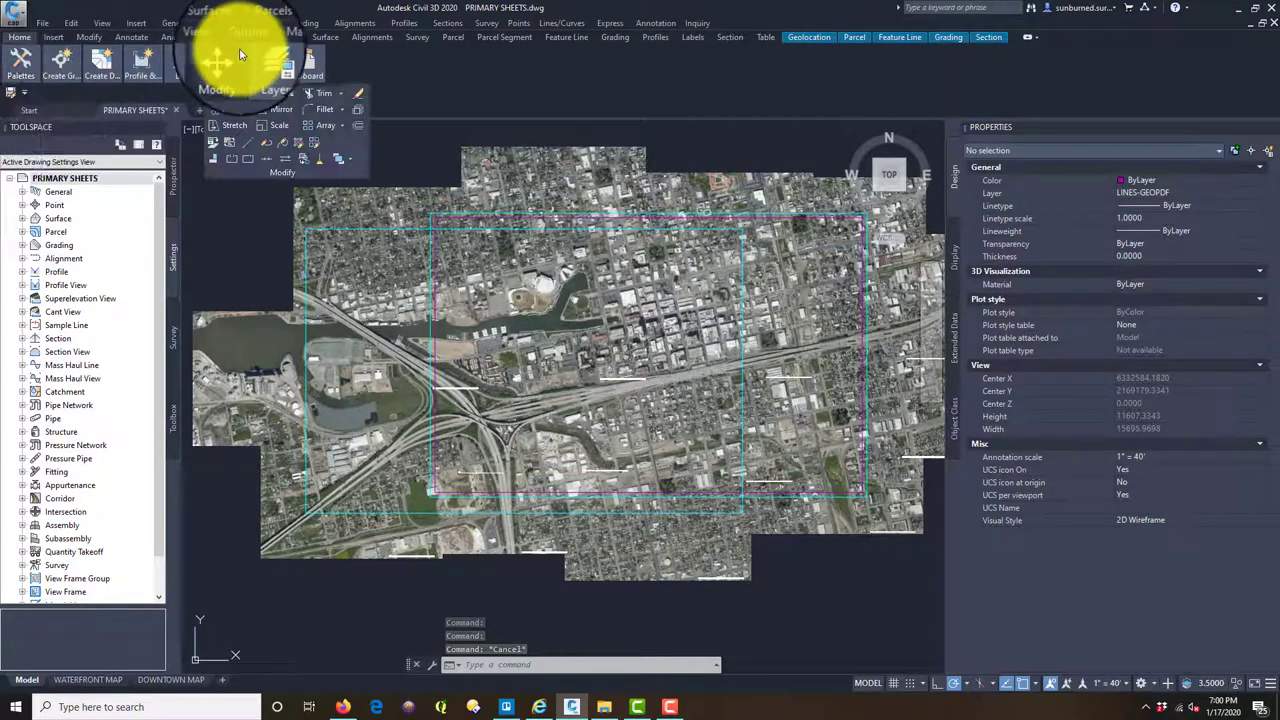
pyautogui.click(329, 117)
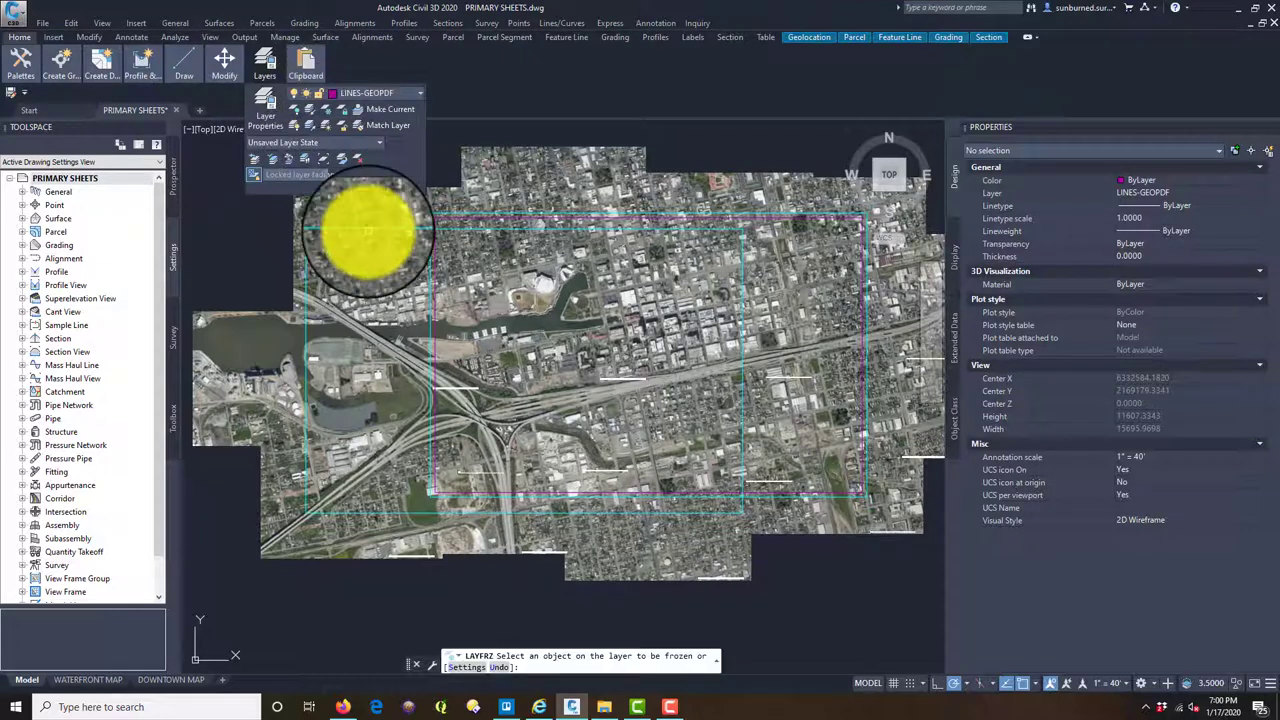
pyautogui.click(366, 229)
pyautogui.press('Escape')
pyautogui.press('Escape')
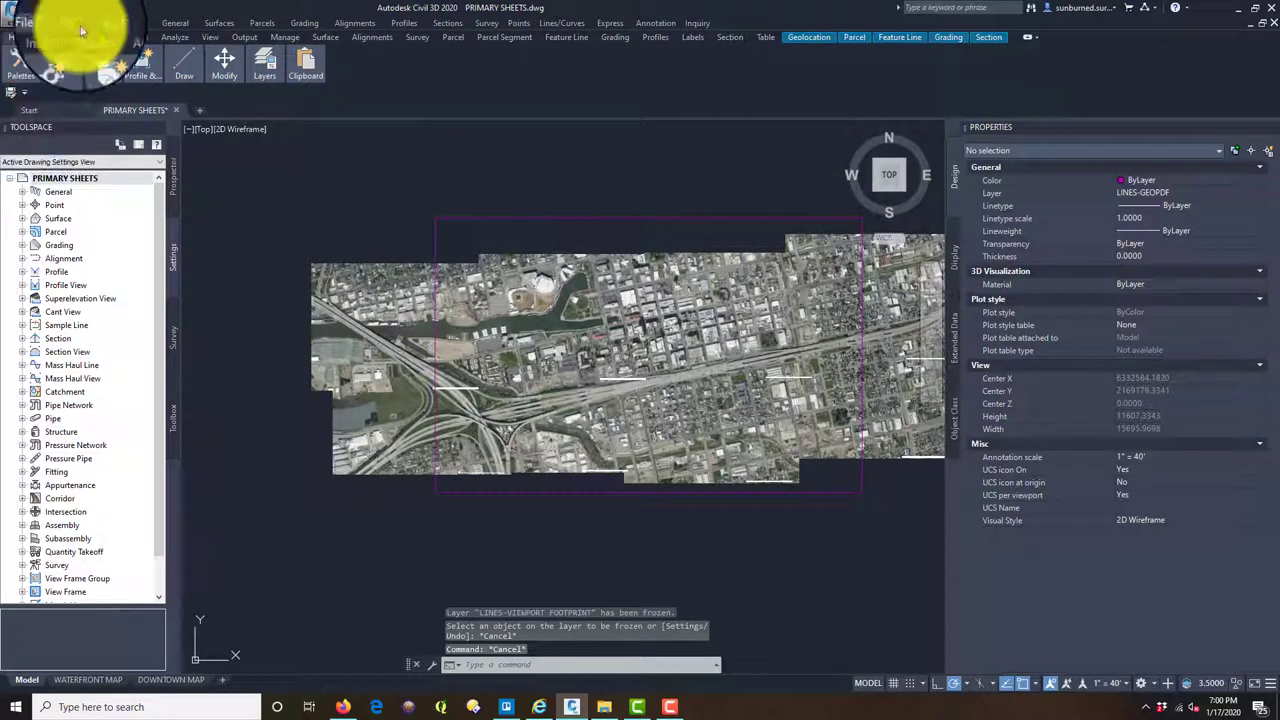
pyautogui.moveTo(265, 62)
pyautogui.click(328, 123)
# Try to select all aerial images similar to the northernmost image with Select Similar.
pyautogui.click(703, 160)
pyautogui.click(530, 139)
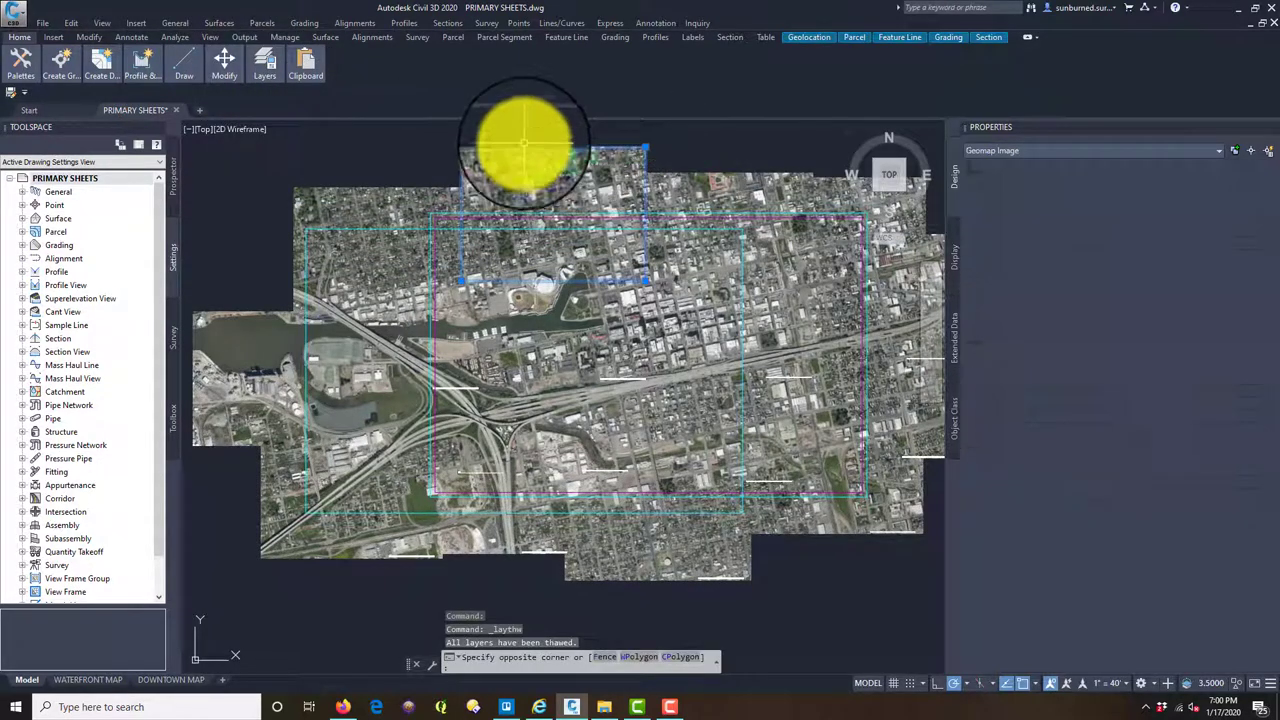
pyautogui.rightClick(530, 160)
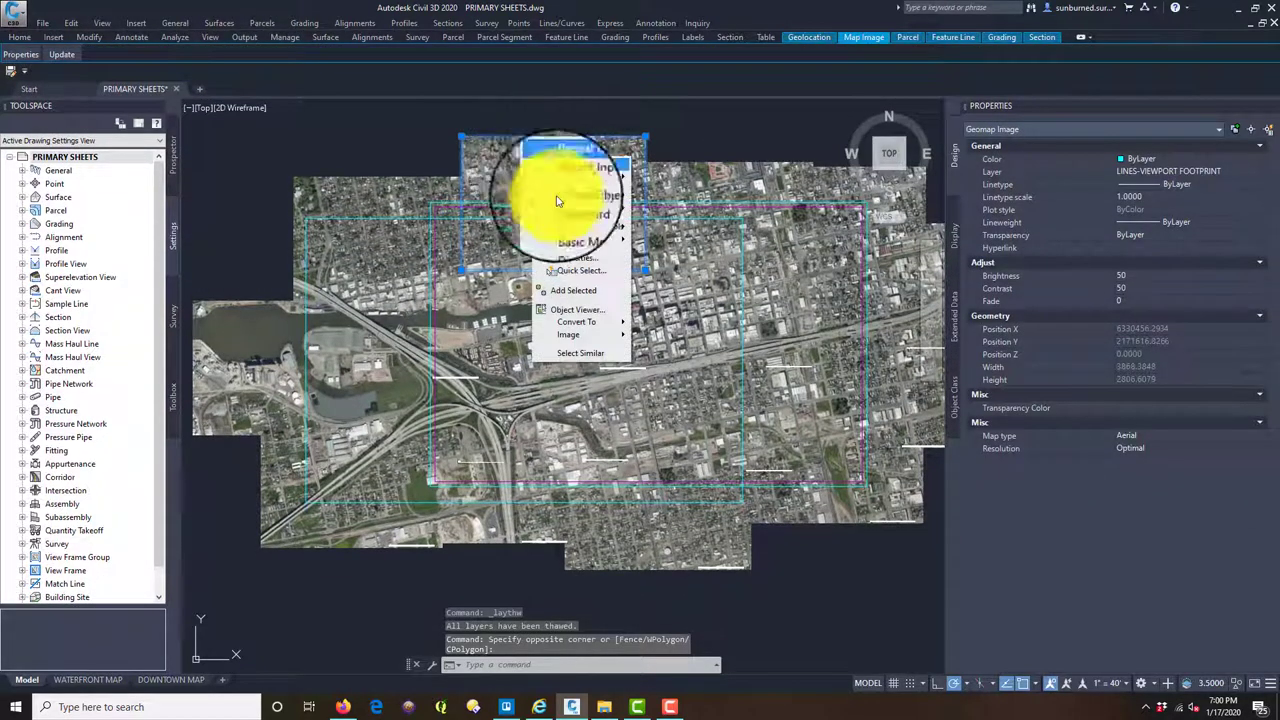
pyautogui.click(571, 345)
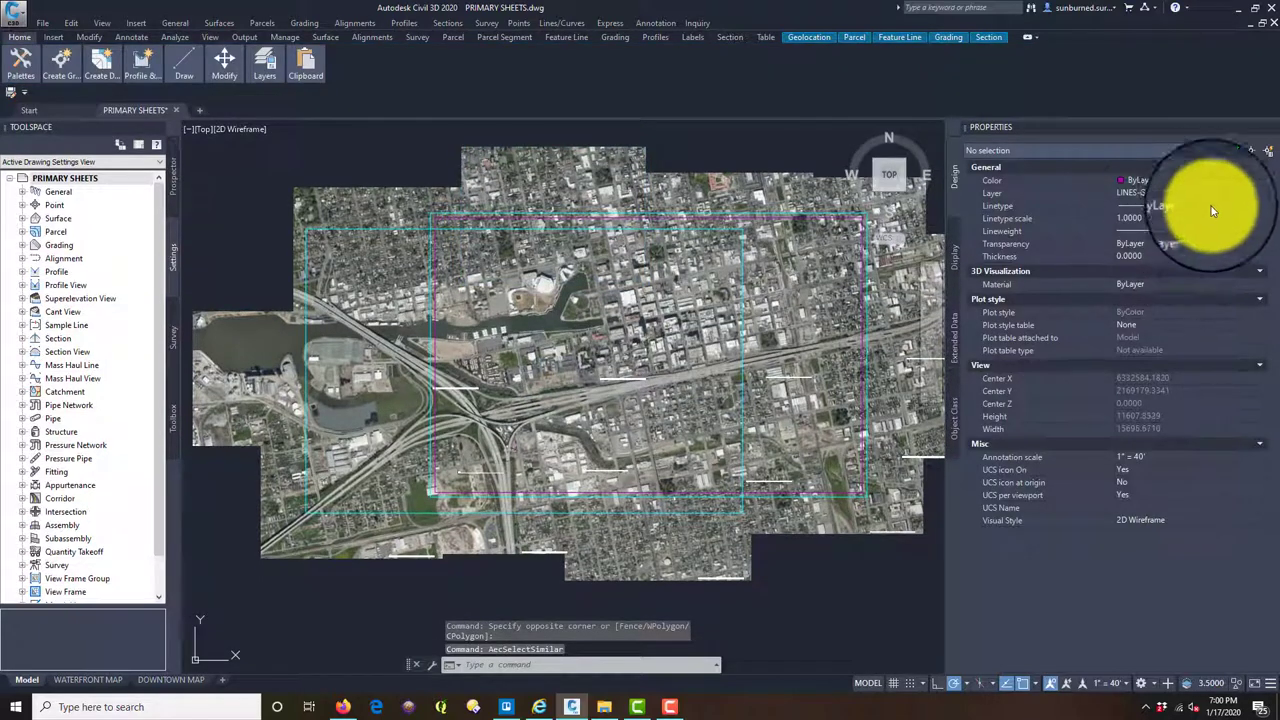
pyautogui.click(563, 148)
pyautogui.rightClick(530, 150)
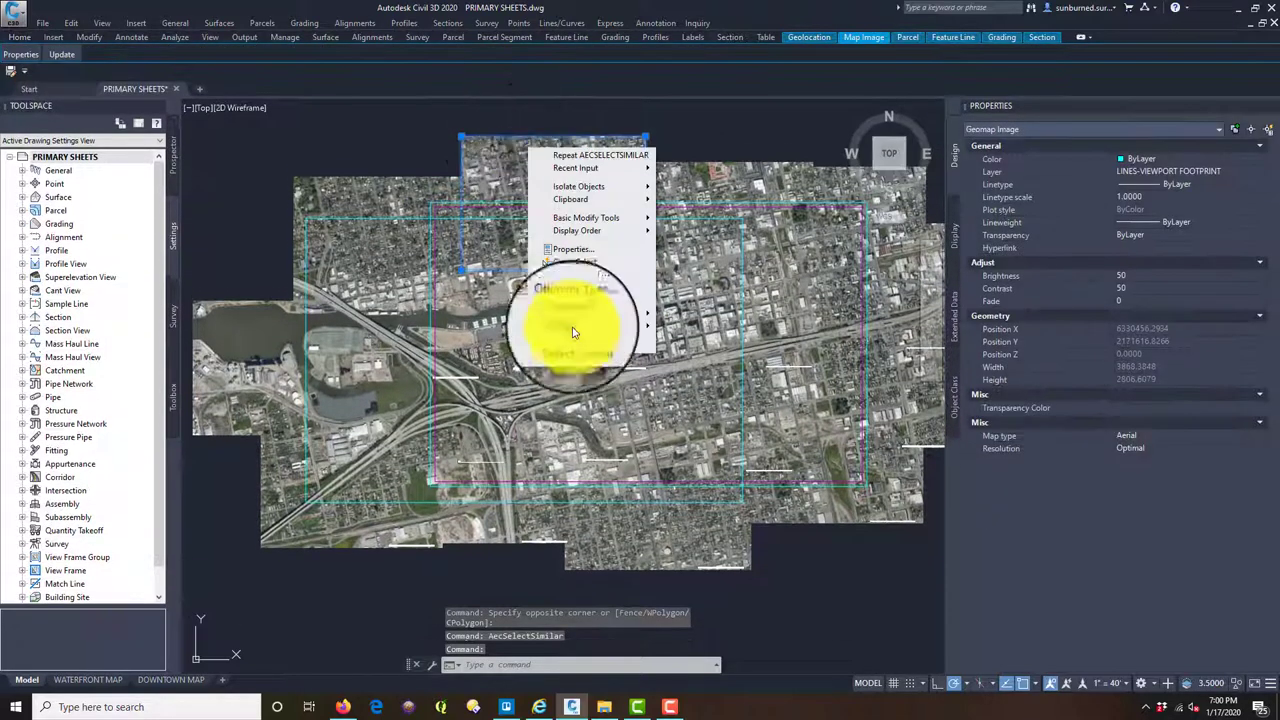
pyautogui.click(576, 352)
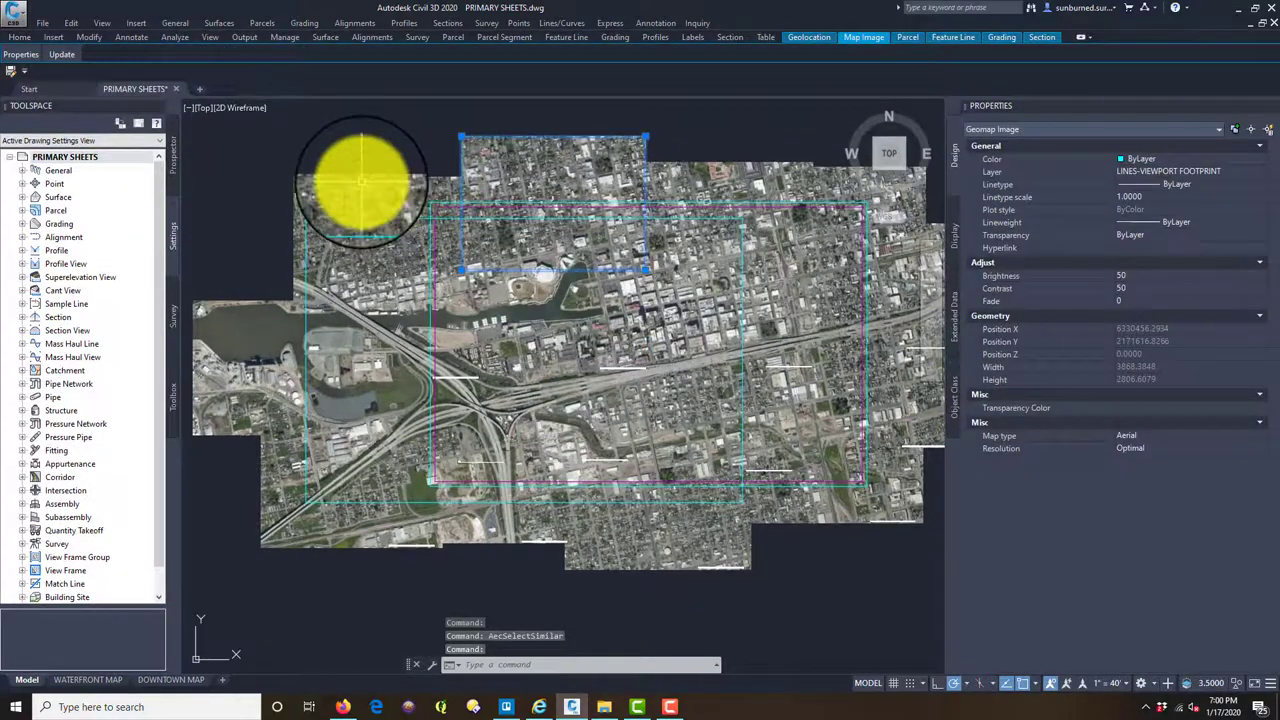
# Select the outer aerial images around both footprints and move them to the IMAGES-BING GIS BACKGROUND layer.
pyautogui.click(300, 230)
pyautogui.click(298, 560)
pyautogui.click(232, 420)
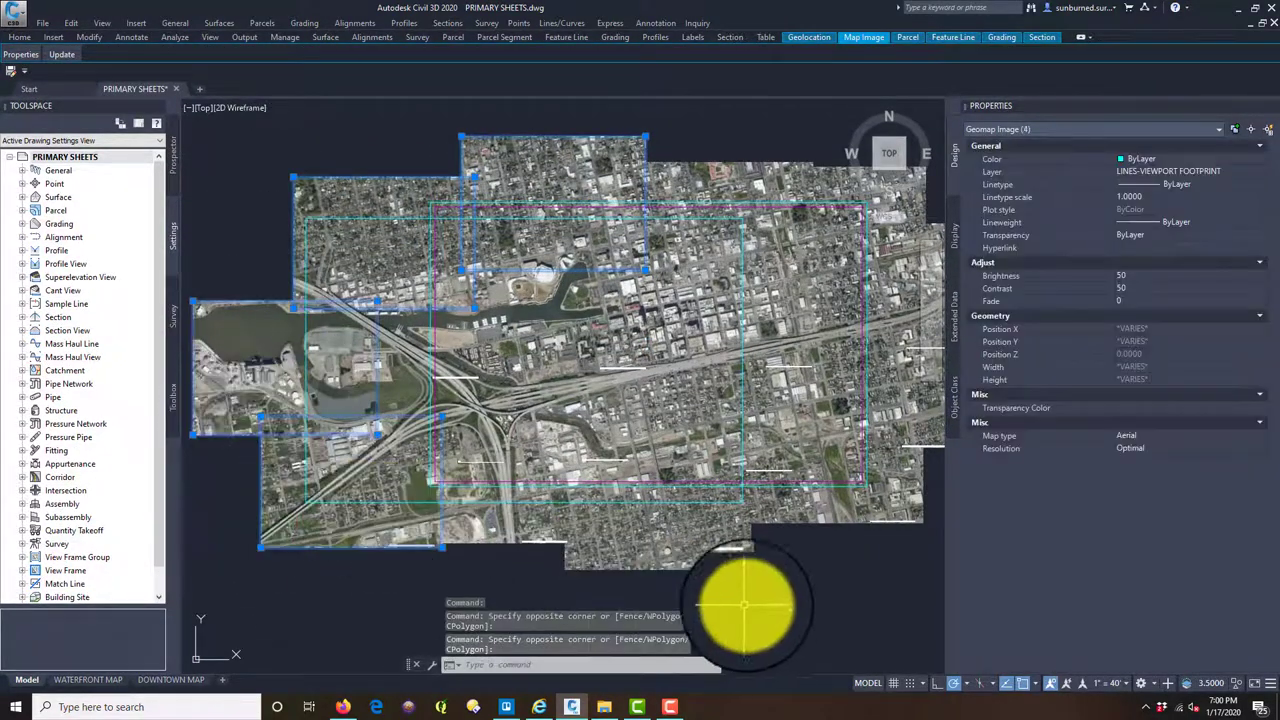
pyautogui.click(777, 603)
pyautogui.click(430, 525)
pyautogui.click(863, 566)
pyautogui.moveTo(863, 566); pyautogui.dragTo(571, 586, button='middle')
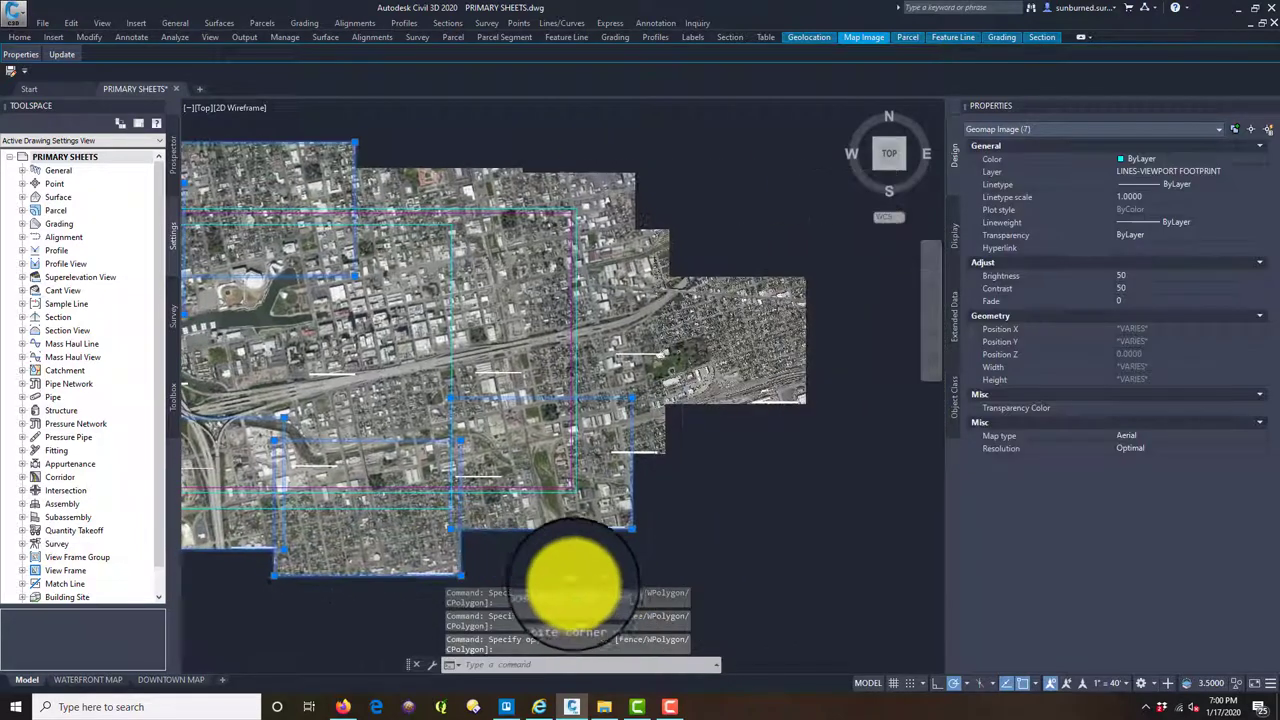
pyautogui.click(862, 530)
pyautogui.click(520, 125)
pyautogui.moveTo(431, 152); pyautogui.dragTo(598, 208, button='middle')
pyautogui.click(1228, 184)
pyautogui.click(1230, 173)
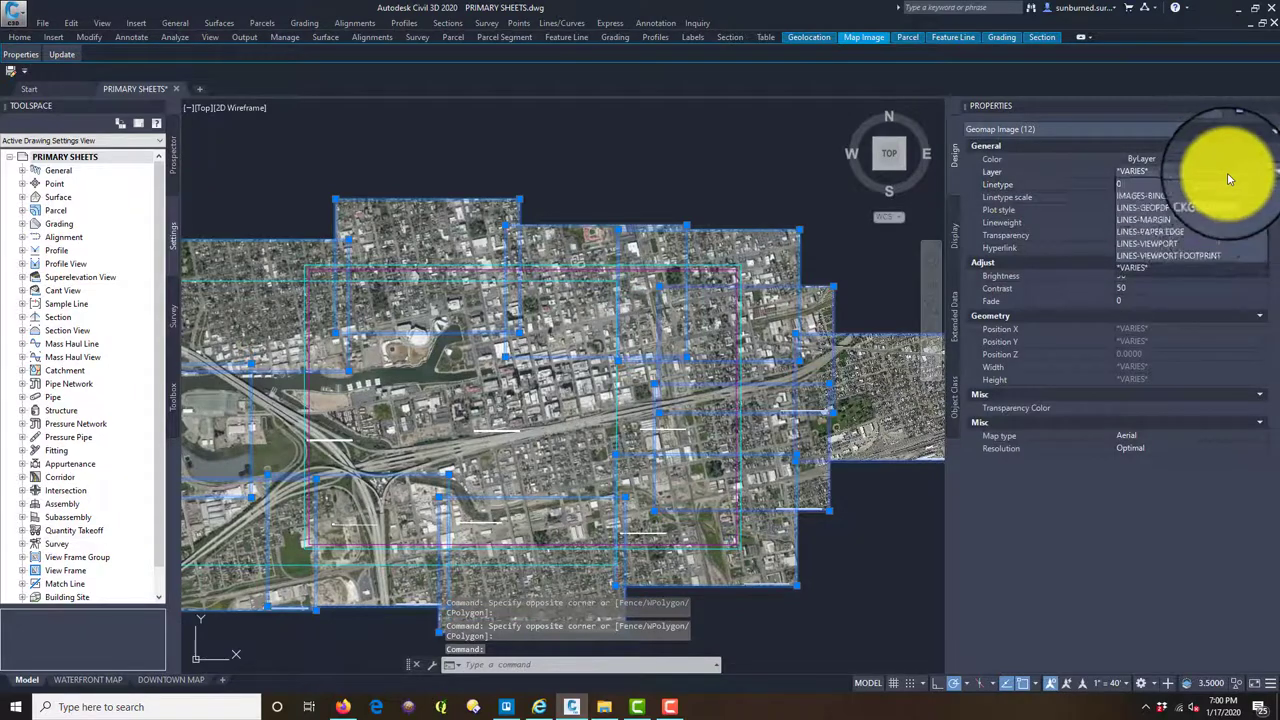
pyautogui.click(1179, 200)
pyautogui.press('Escape')
# Freeze the LINES-VIEWPORT FOOTPRINT layer by picking one of the cyan footprints.
pyautogui.moveTo(463, 189)
pyautogui.mouseDown(button='middle')
pyautogui.moveTo(789, 119)
pyautogui.moveTo(527, 124)
pyautogui.mouseUp(button='middle')
pyautogui.moveTo(247, 79)
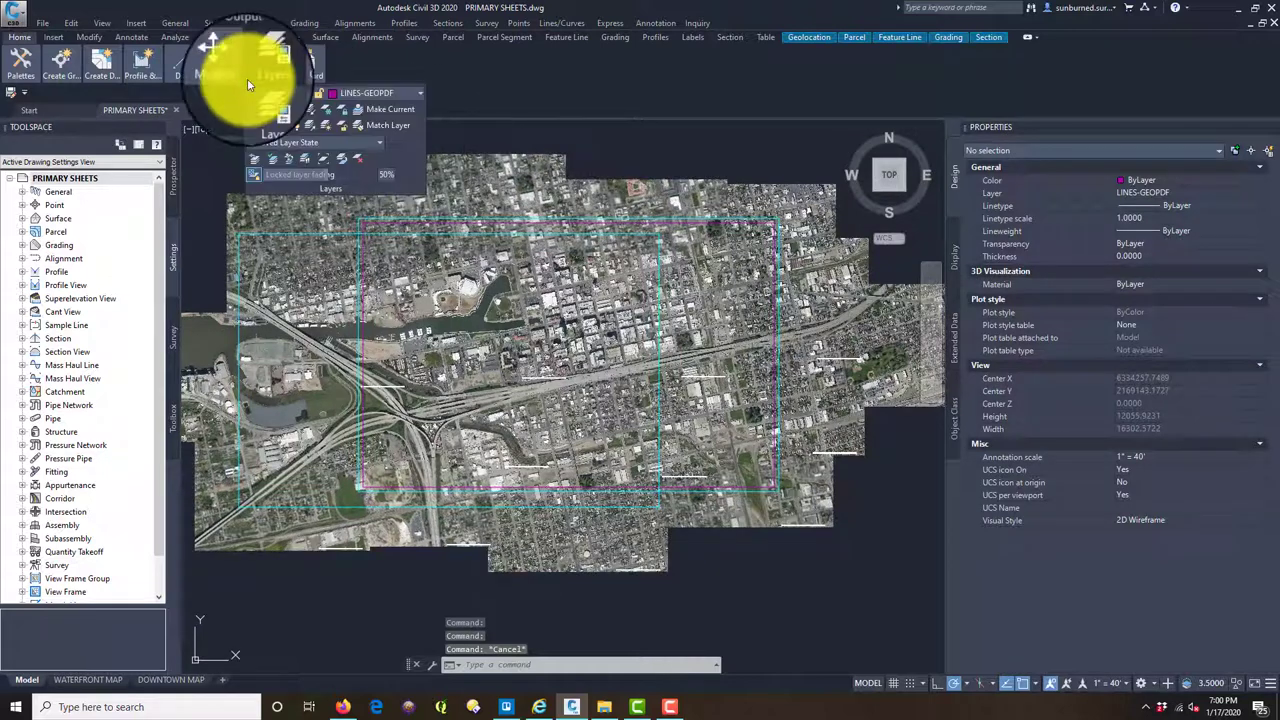
pyautogui.click(324, 121)
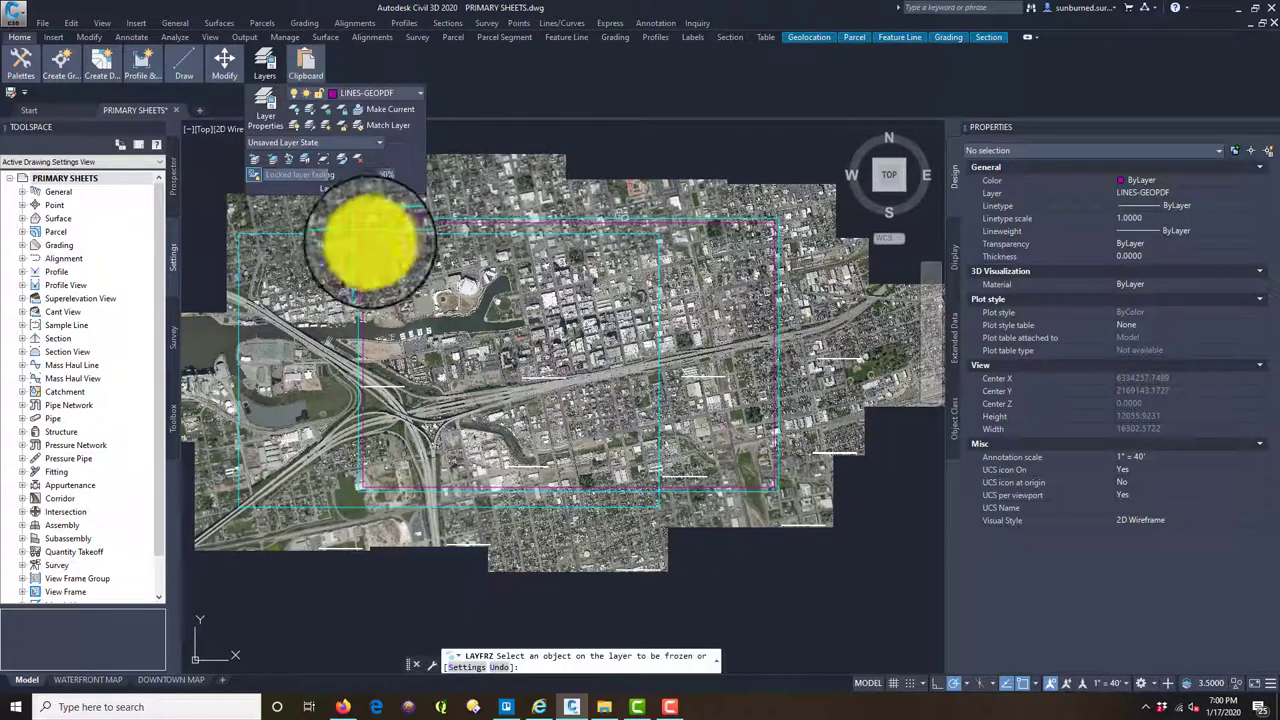
pyautogui.click(357, 229)
pyautogui.press('Escape')
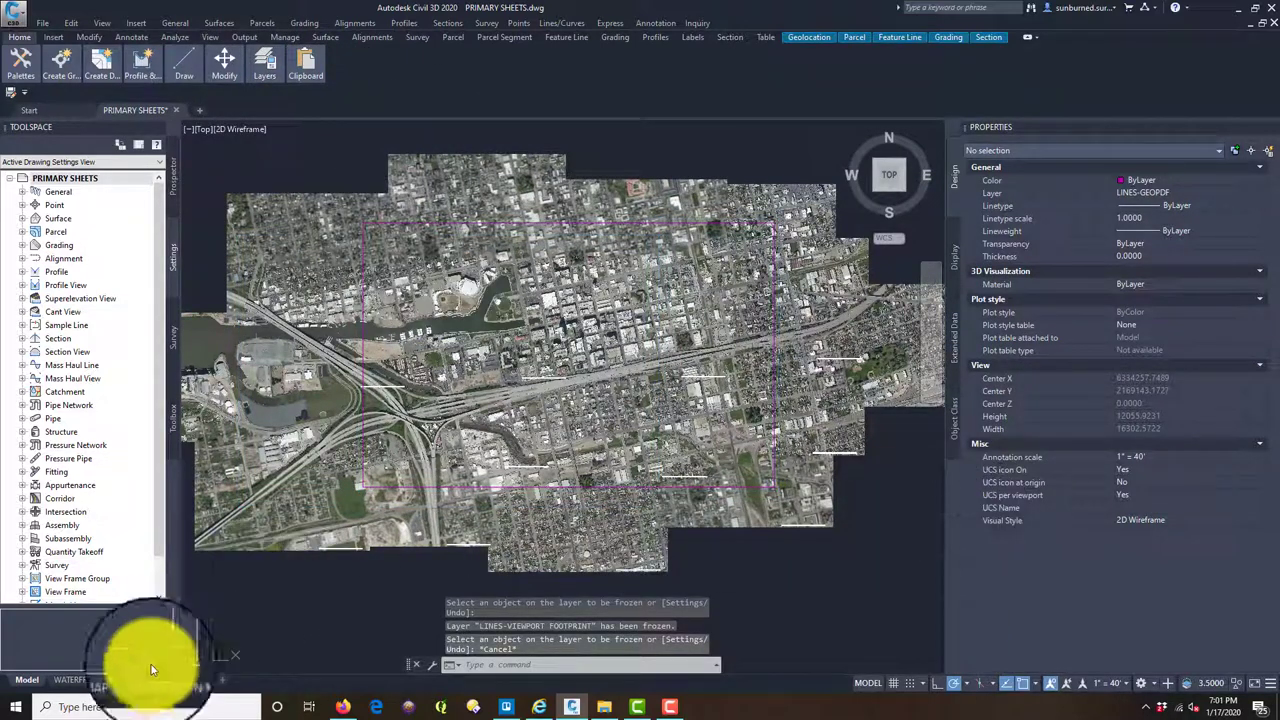
# Switch to the DOWNTOWN MAP layout and save the PRIMARY SHEETS drawing.
pyautogui.click(158, 684)
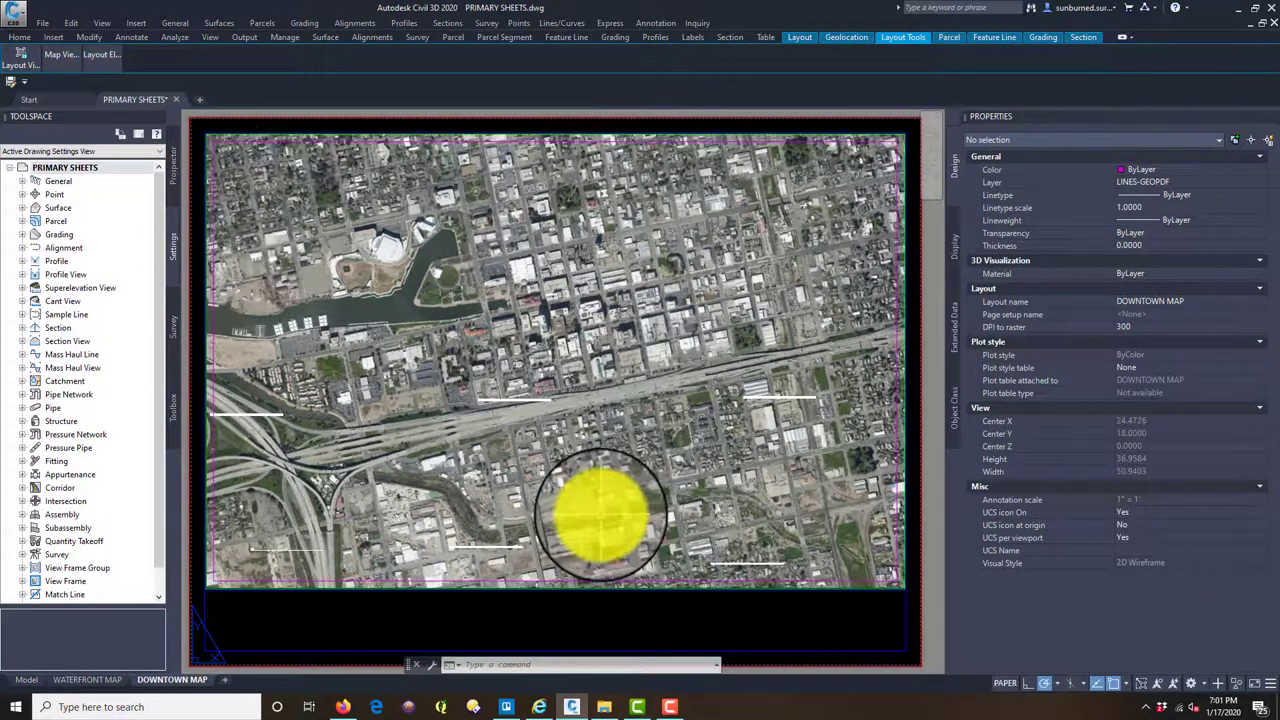
pyautogui.click(43, 23)
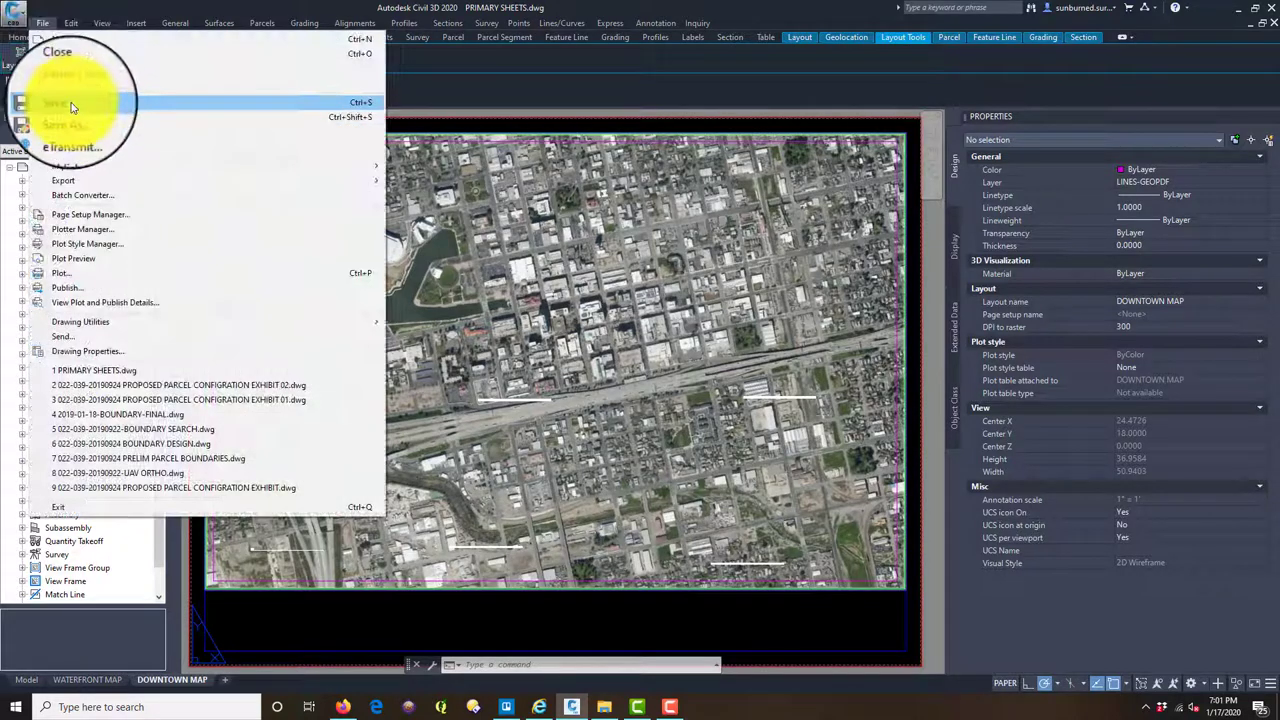
pyautogui.click(760, 405)
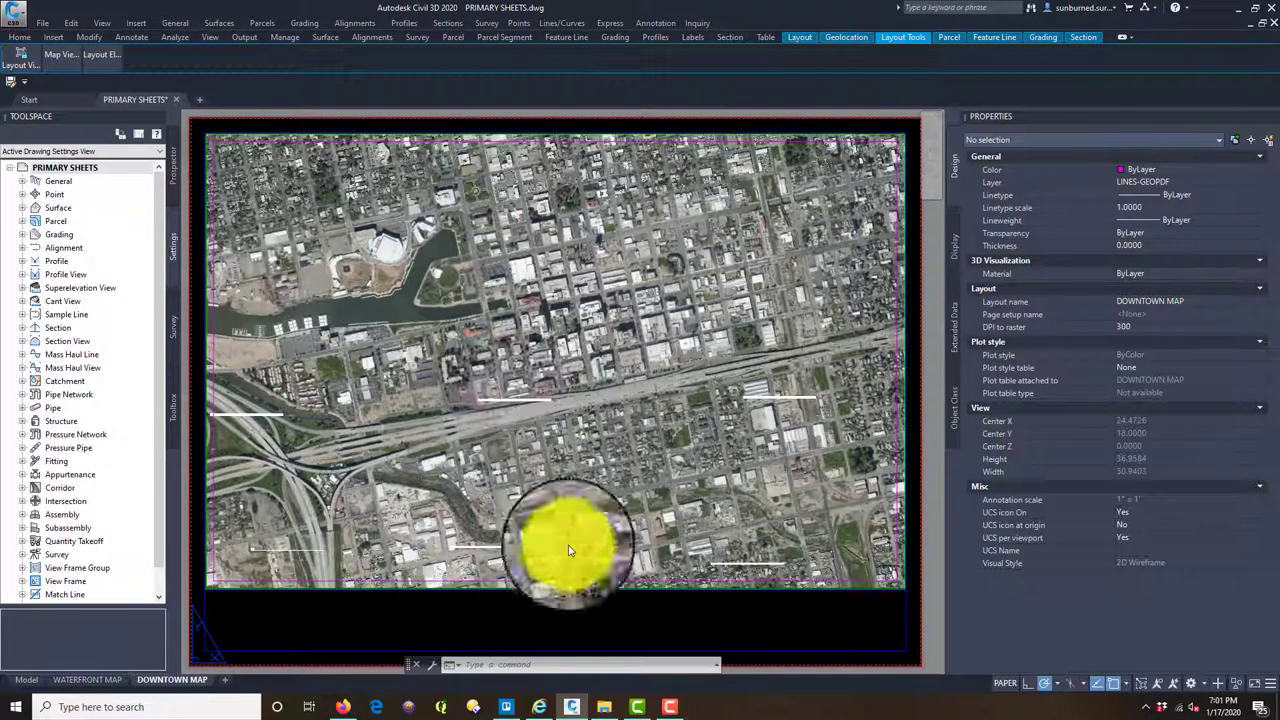
pyautogui.hotkey('ctrl', 's')
# Preview the DOWNTOWN MAP layout plot for the Nitro PDF Creator (Pro 9) printer and plot it from the preview.
pyautogui.hotkey('ctrl', 'p')
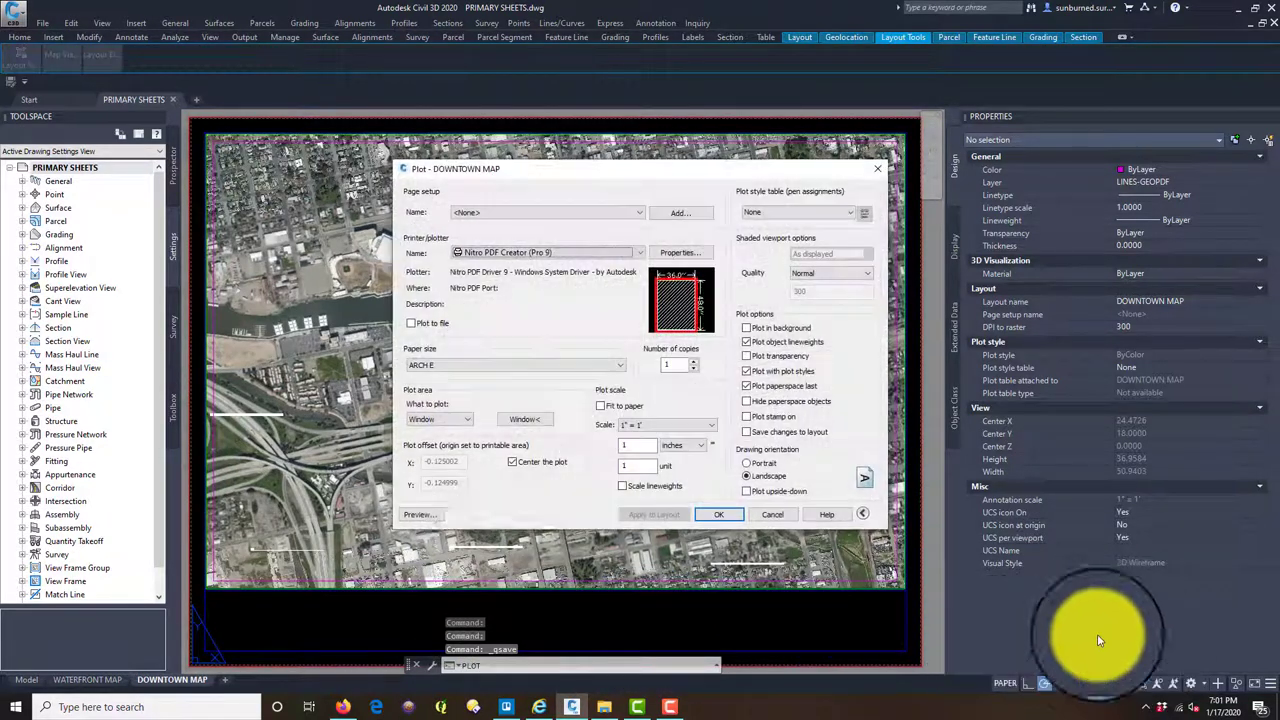
pyautogui.click(415, 515)
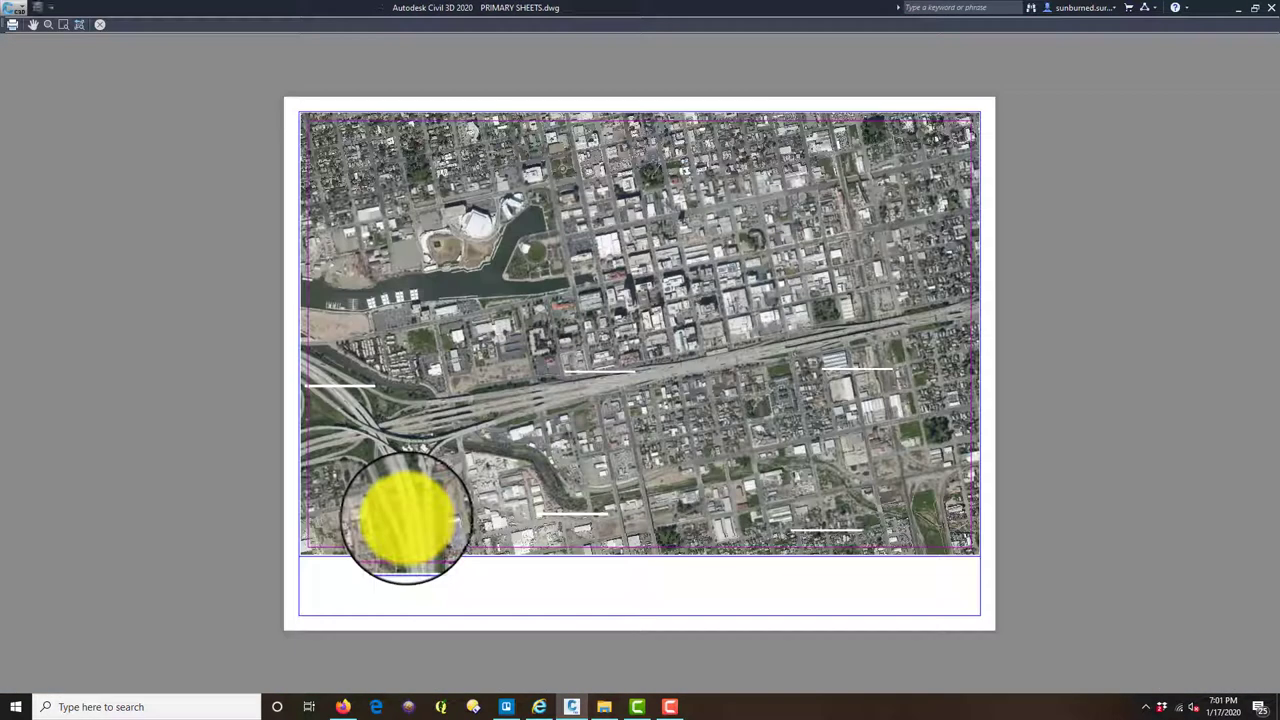
pyautogui.scroll(5, 986, 557)
pyautogui.scroll(-5, 866, 491)
pyautogui.moveTo(414, 357); pyautogui.dragTo(498, 378, button='middle')
pyautogui.rightClick(628, 292)
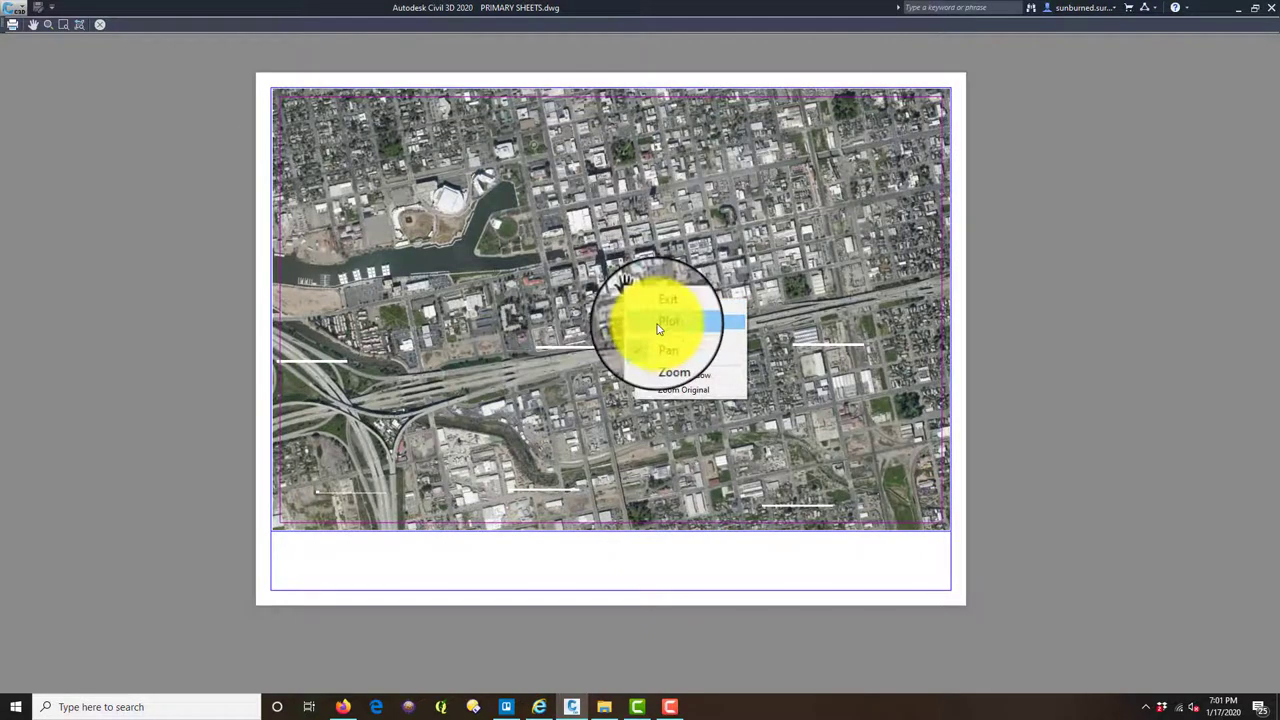
pyautogui.click(655, 319)
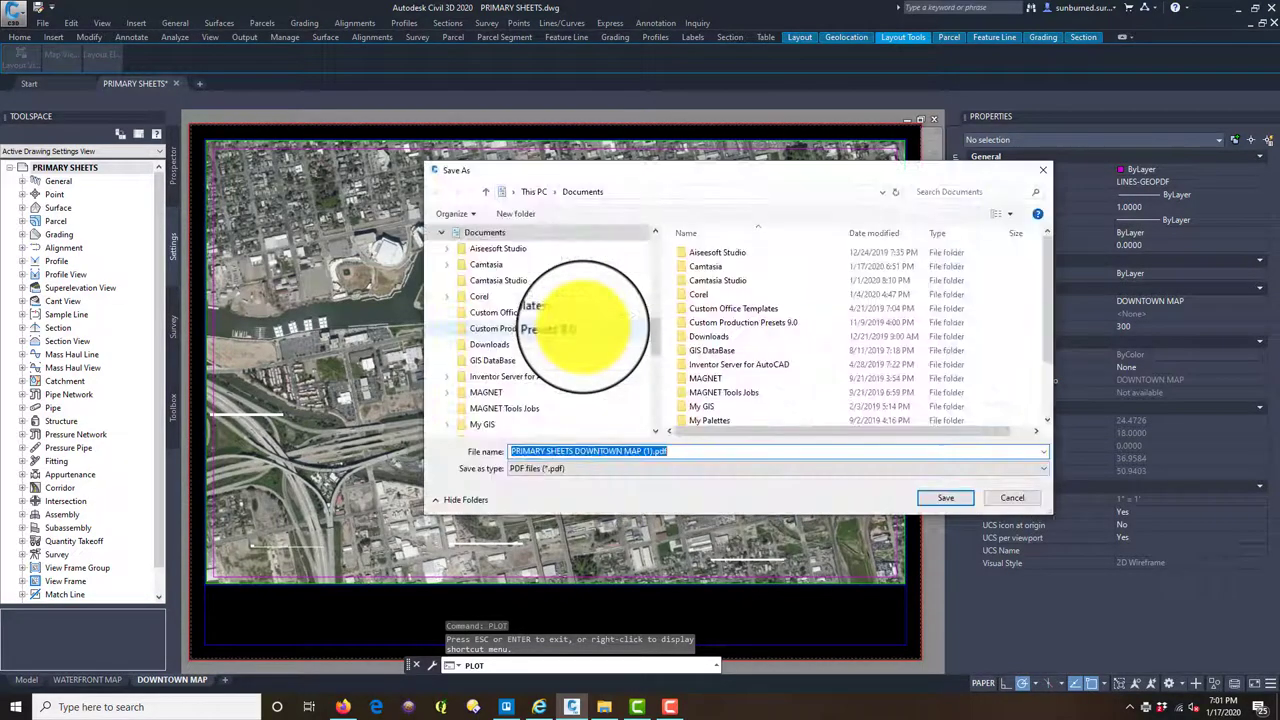
# Set the PDF's save location to the Downtown Stockton Basemap folder inside GIS > Projects in the work folder on drive C.
pyautogui.click(641, 453)
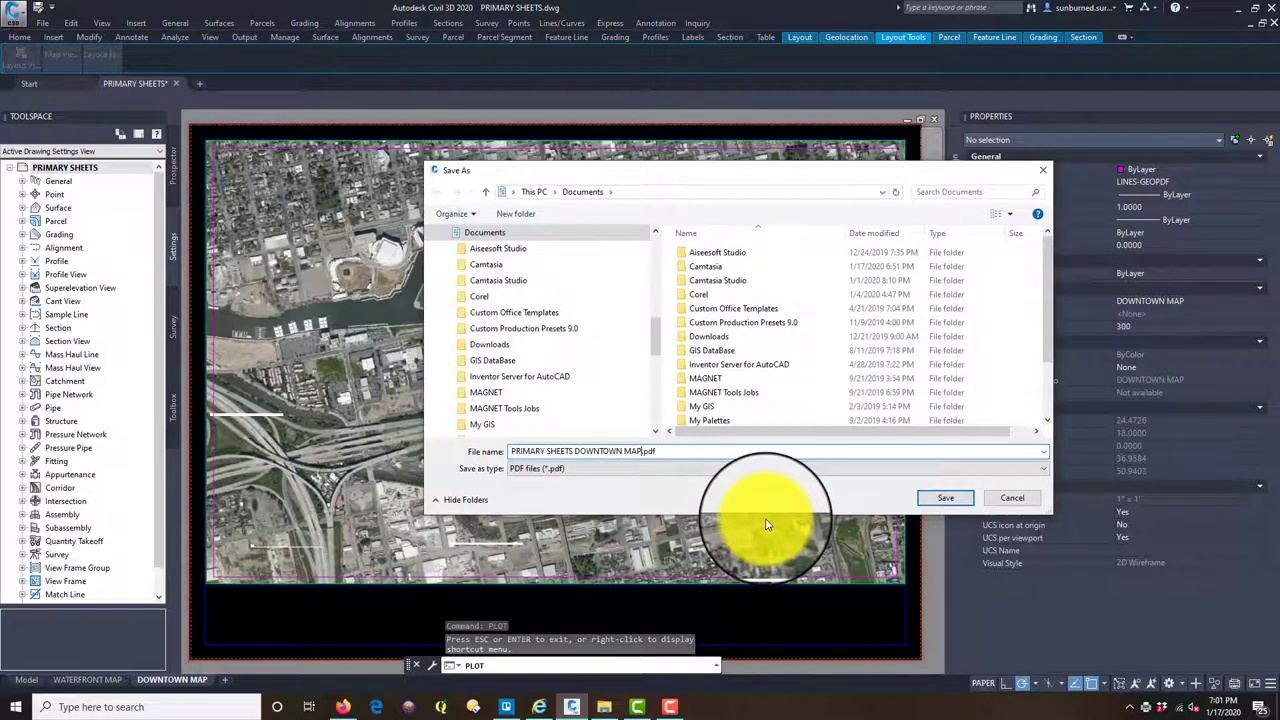
pyautogui.moveTo(655, 348); pyautogui.dragTo(658, 386)
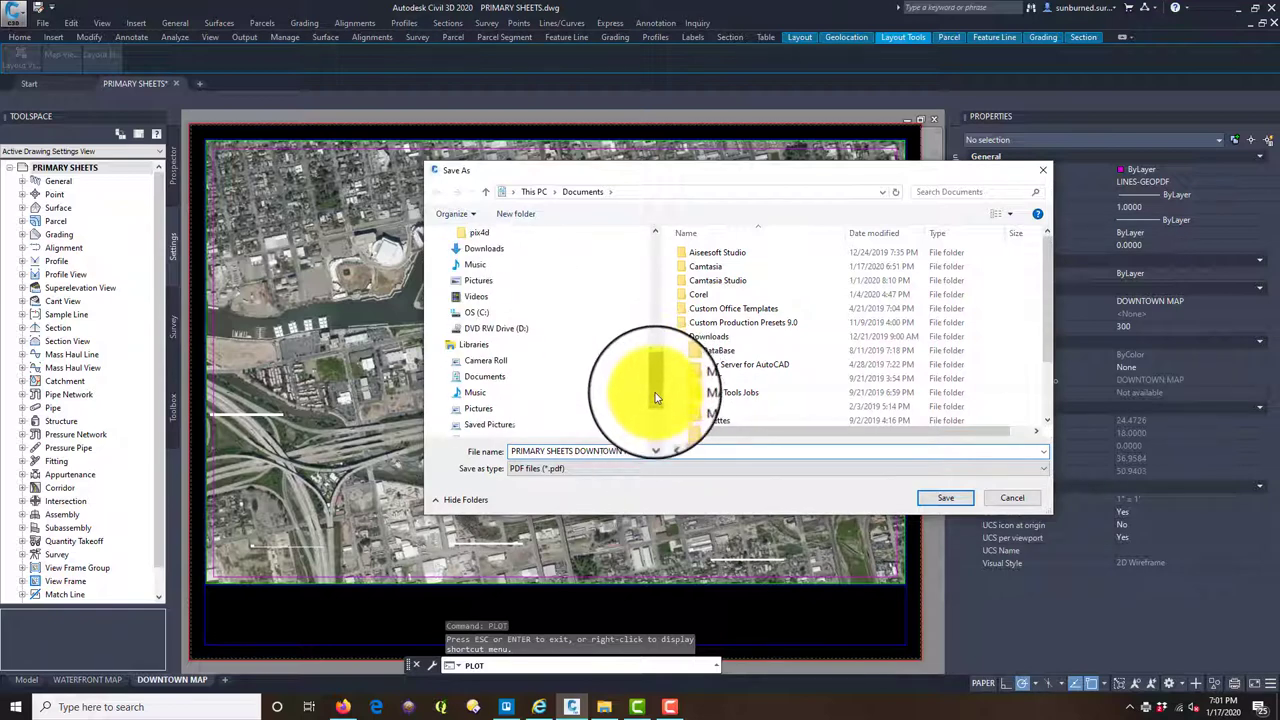
pyautogui.scroll(-1, 540, 350)
pyautogui.click(485, 314)
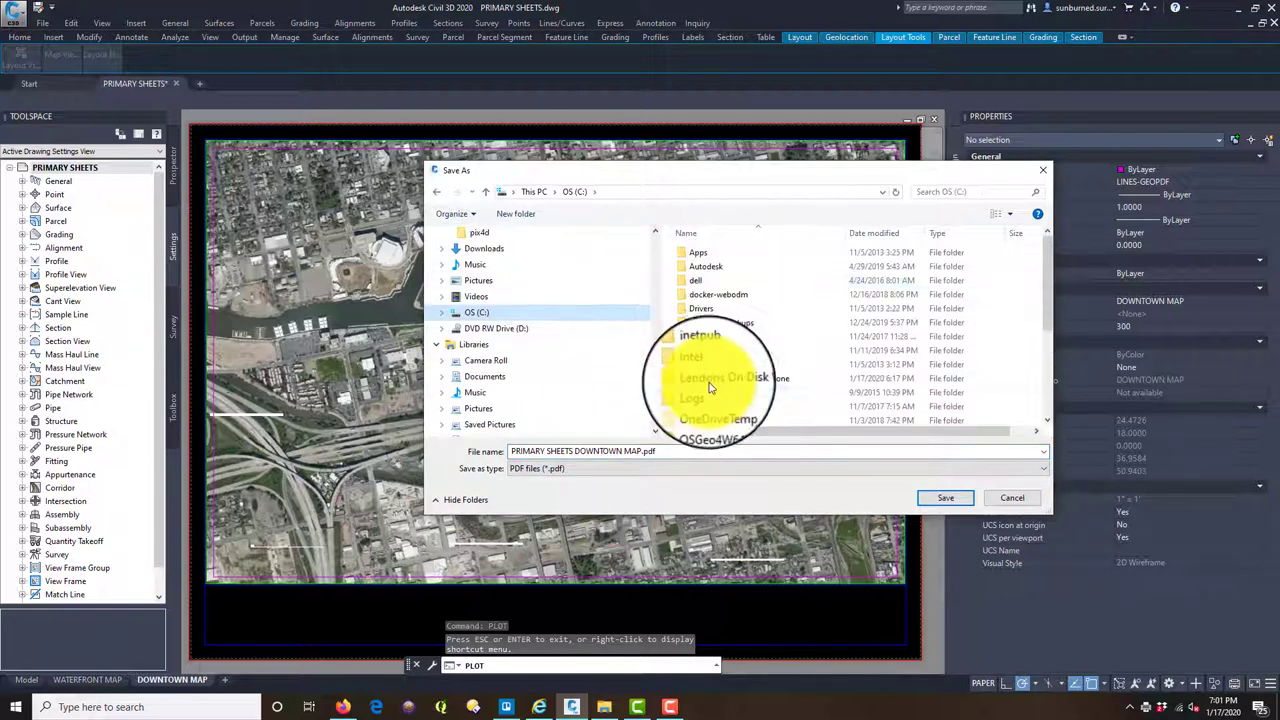
pyautogui.doubleClick(708, 338)
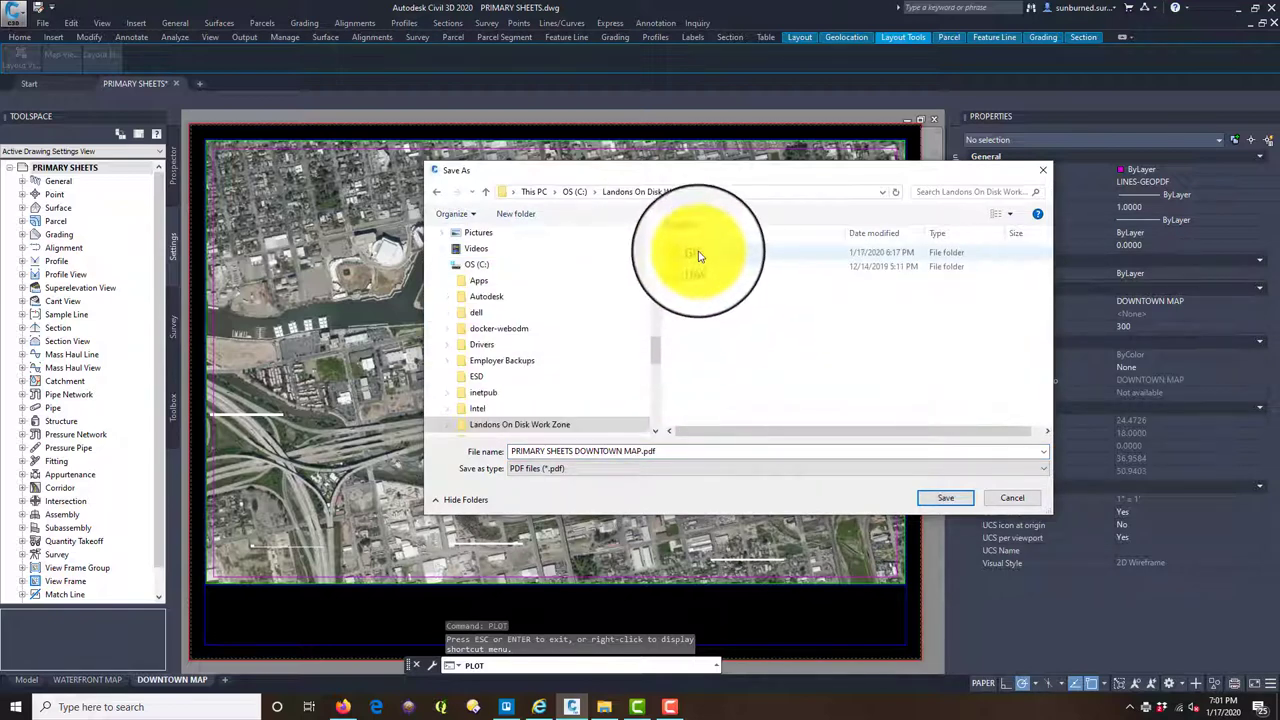
pyautogui.doubleClick(699, 254)
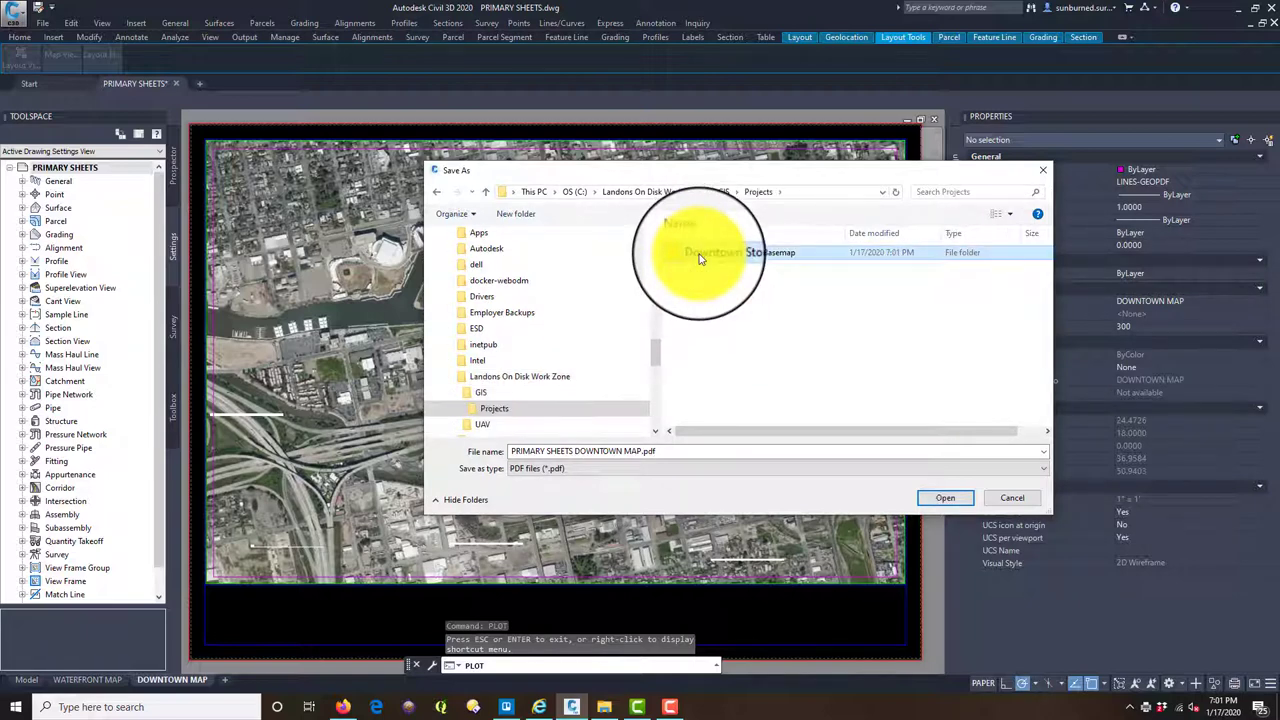
pyautogui.doubleClick(700, 255)
pyautogui.click(940, 500)
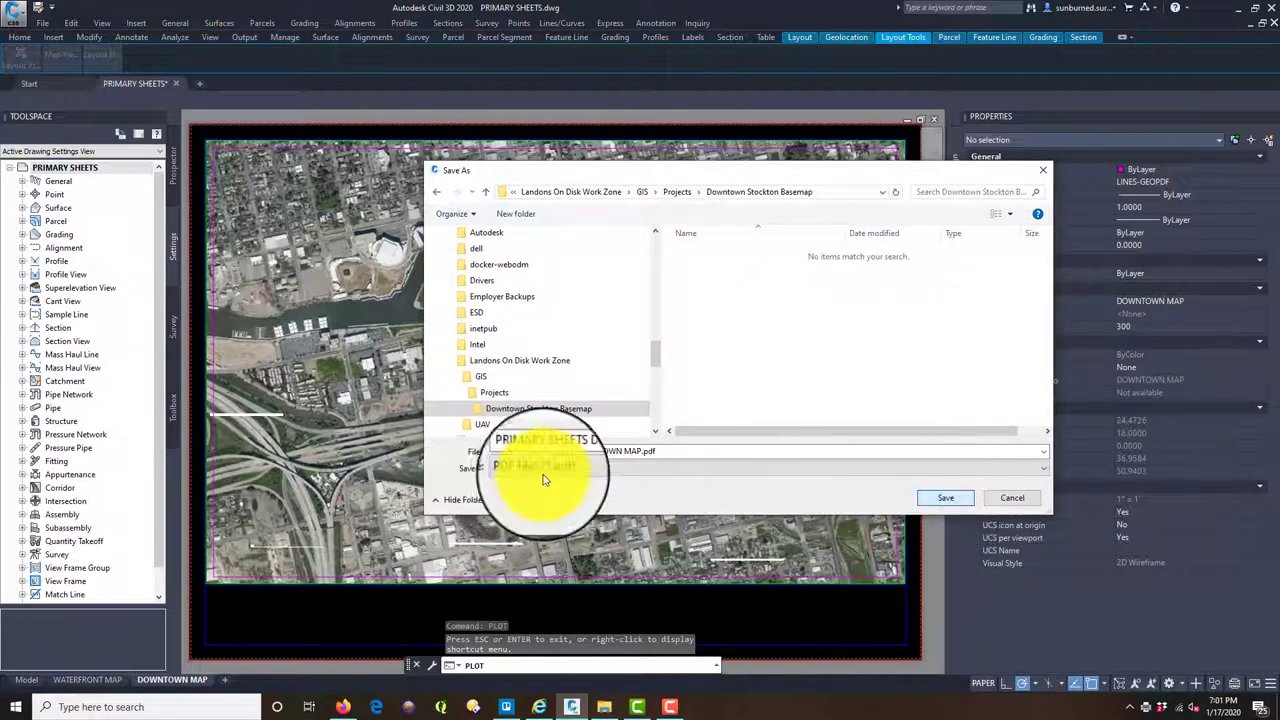
# Name the PDF DOWNTOWN MAP GEOPDF EX.pdf and save it to start the plot.
pyautogui.click(641, 452)
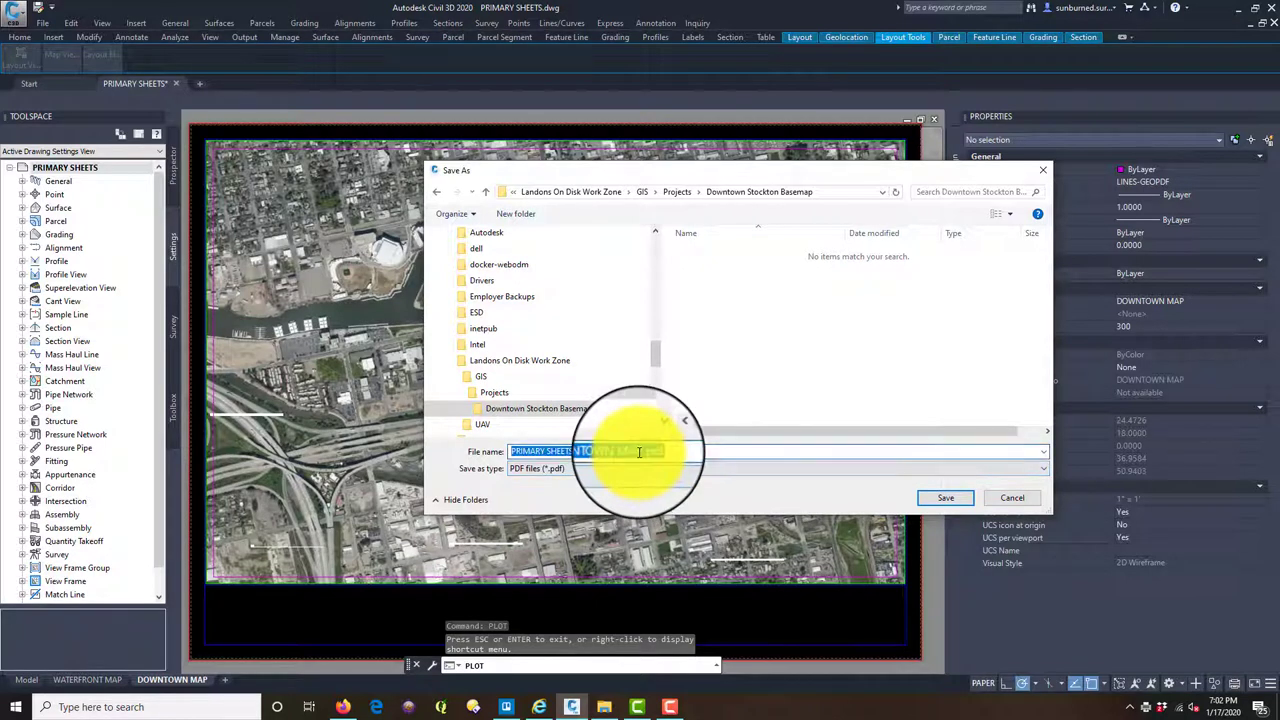
pyautogui.moveTo(620, 451); pyautogui.dragTo(391, 470)
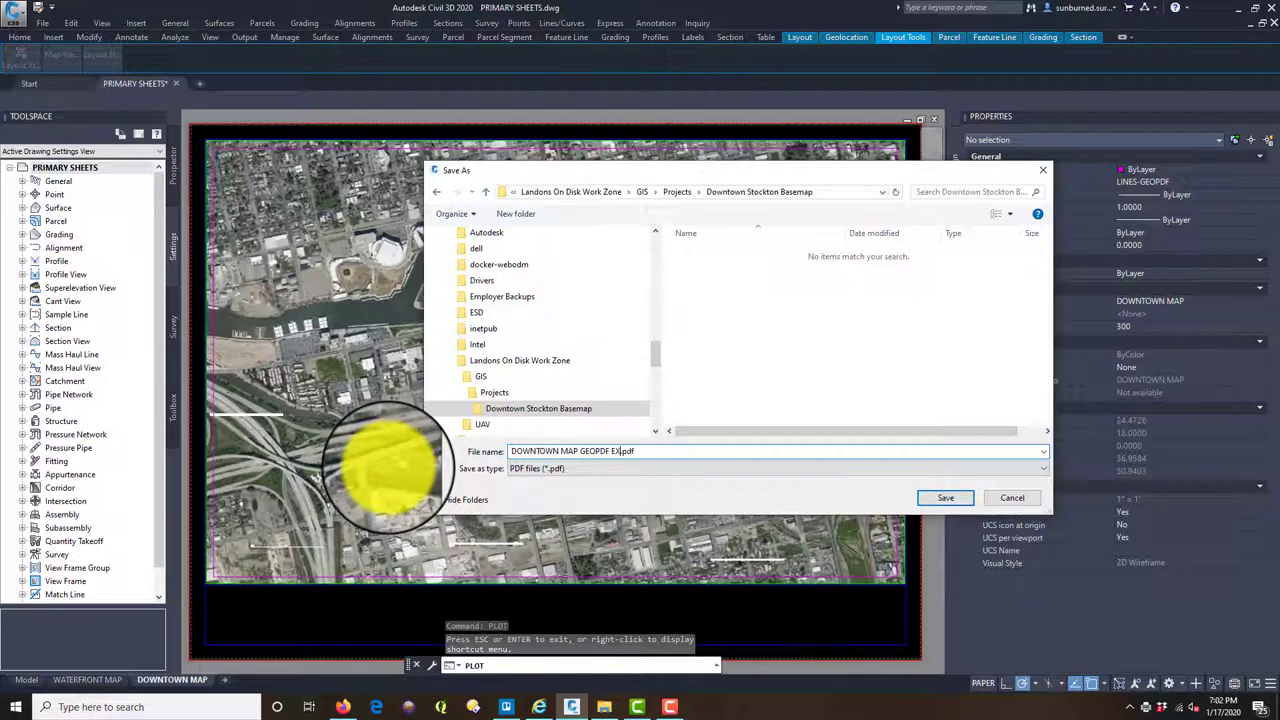
pyautogui.press('Return')
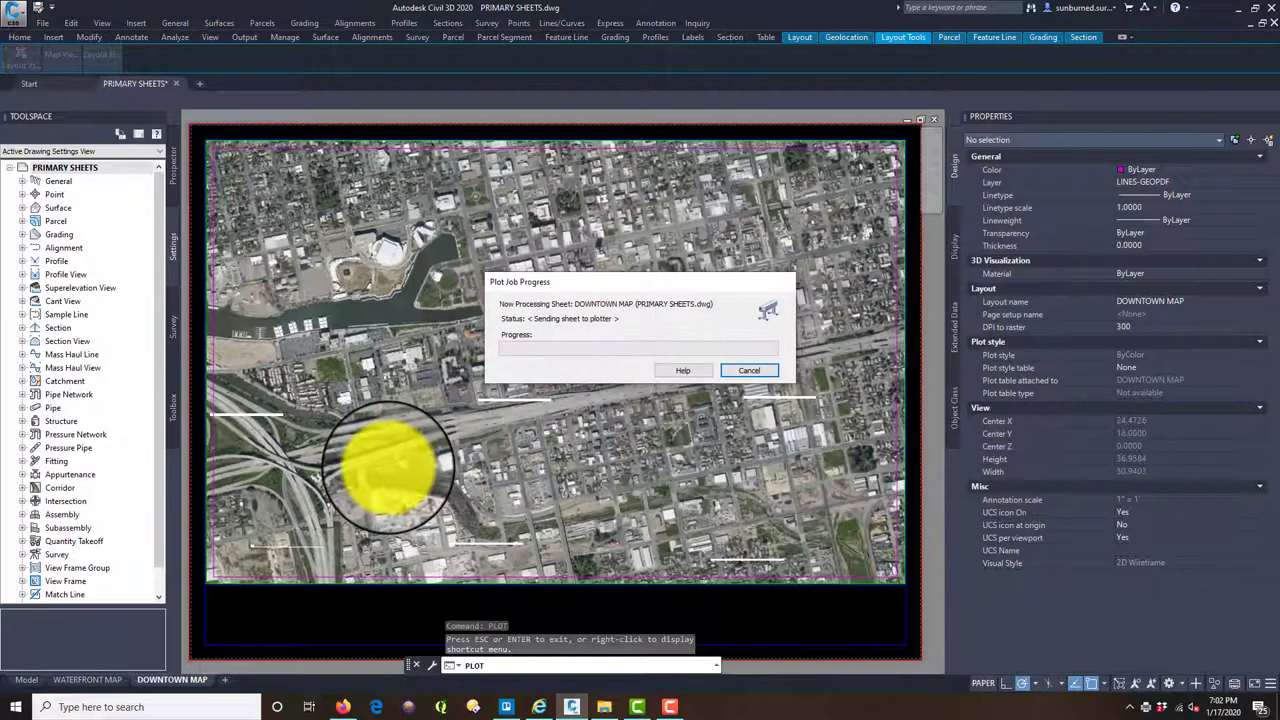